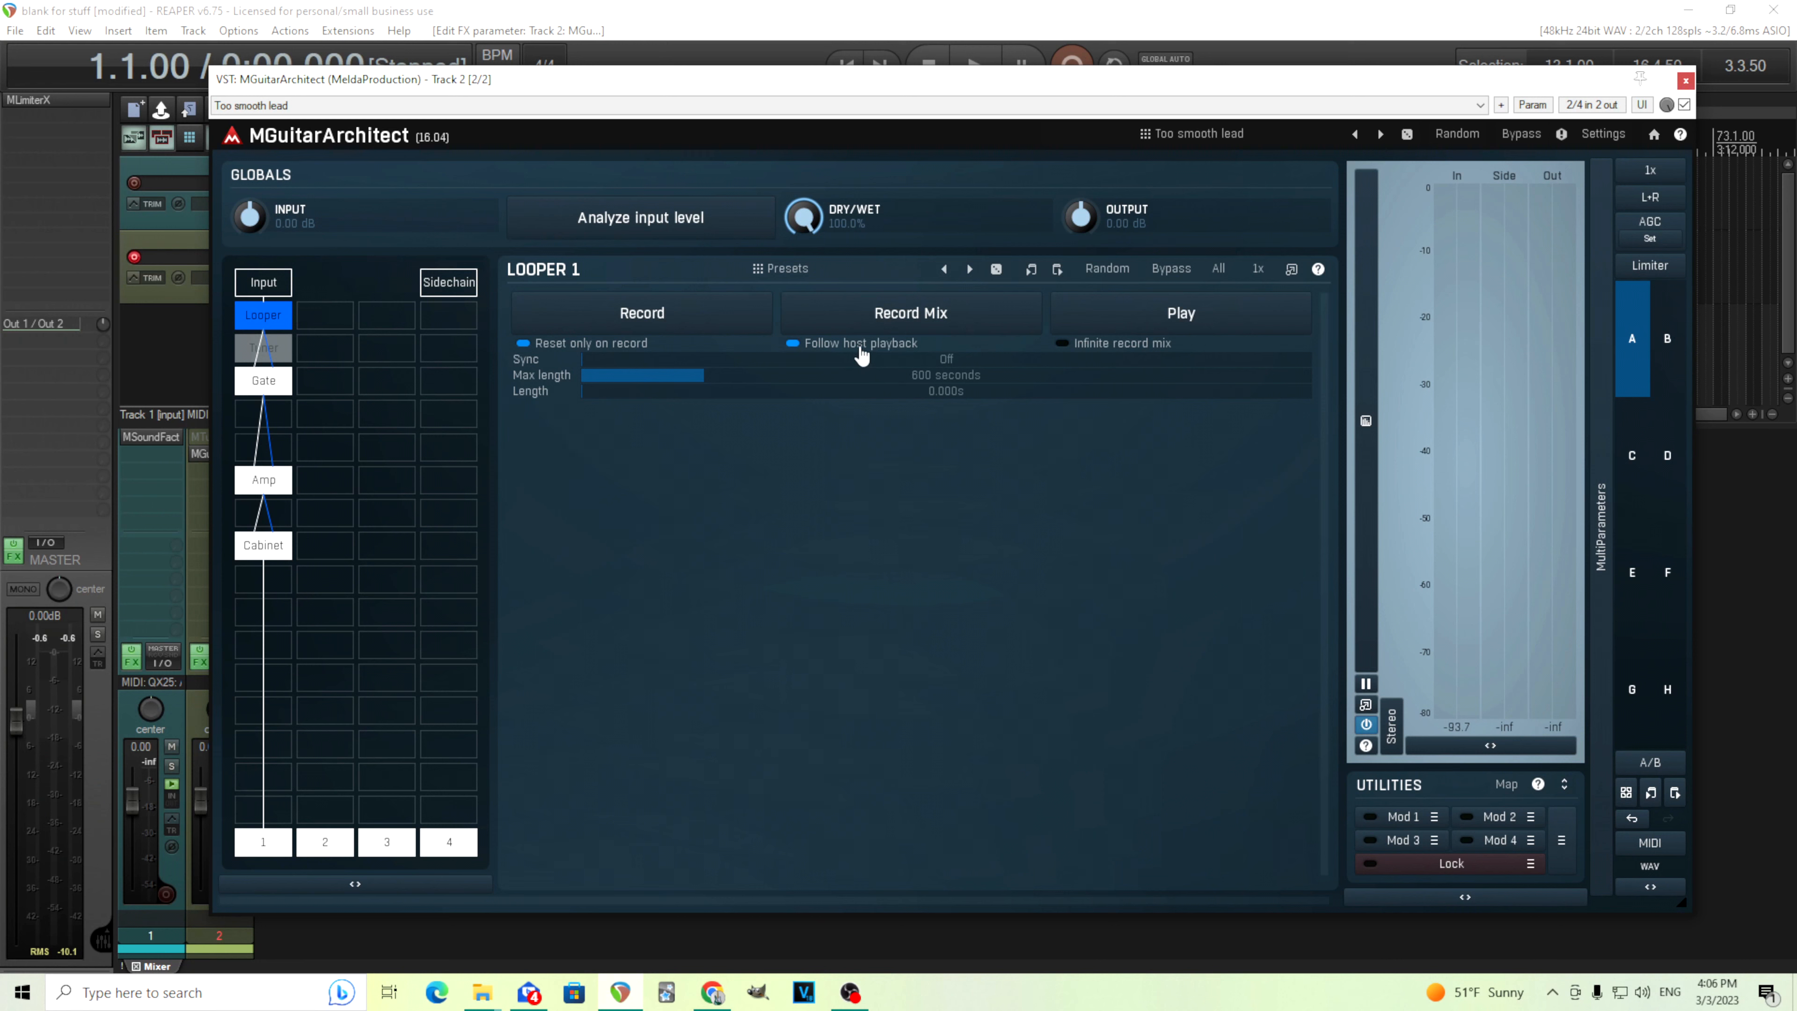
Turn off Follow host playback and record a short guitar loop in the Looper module
left_click(862, 354)
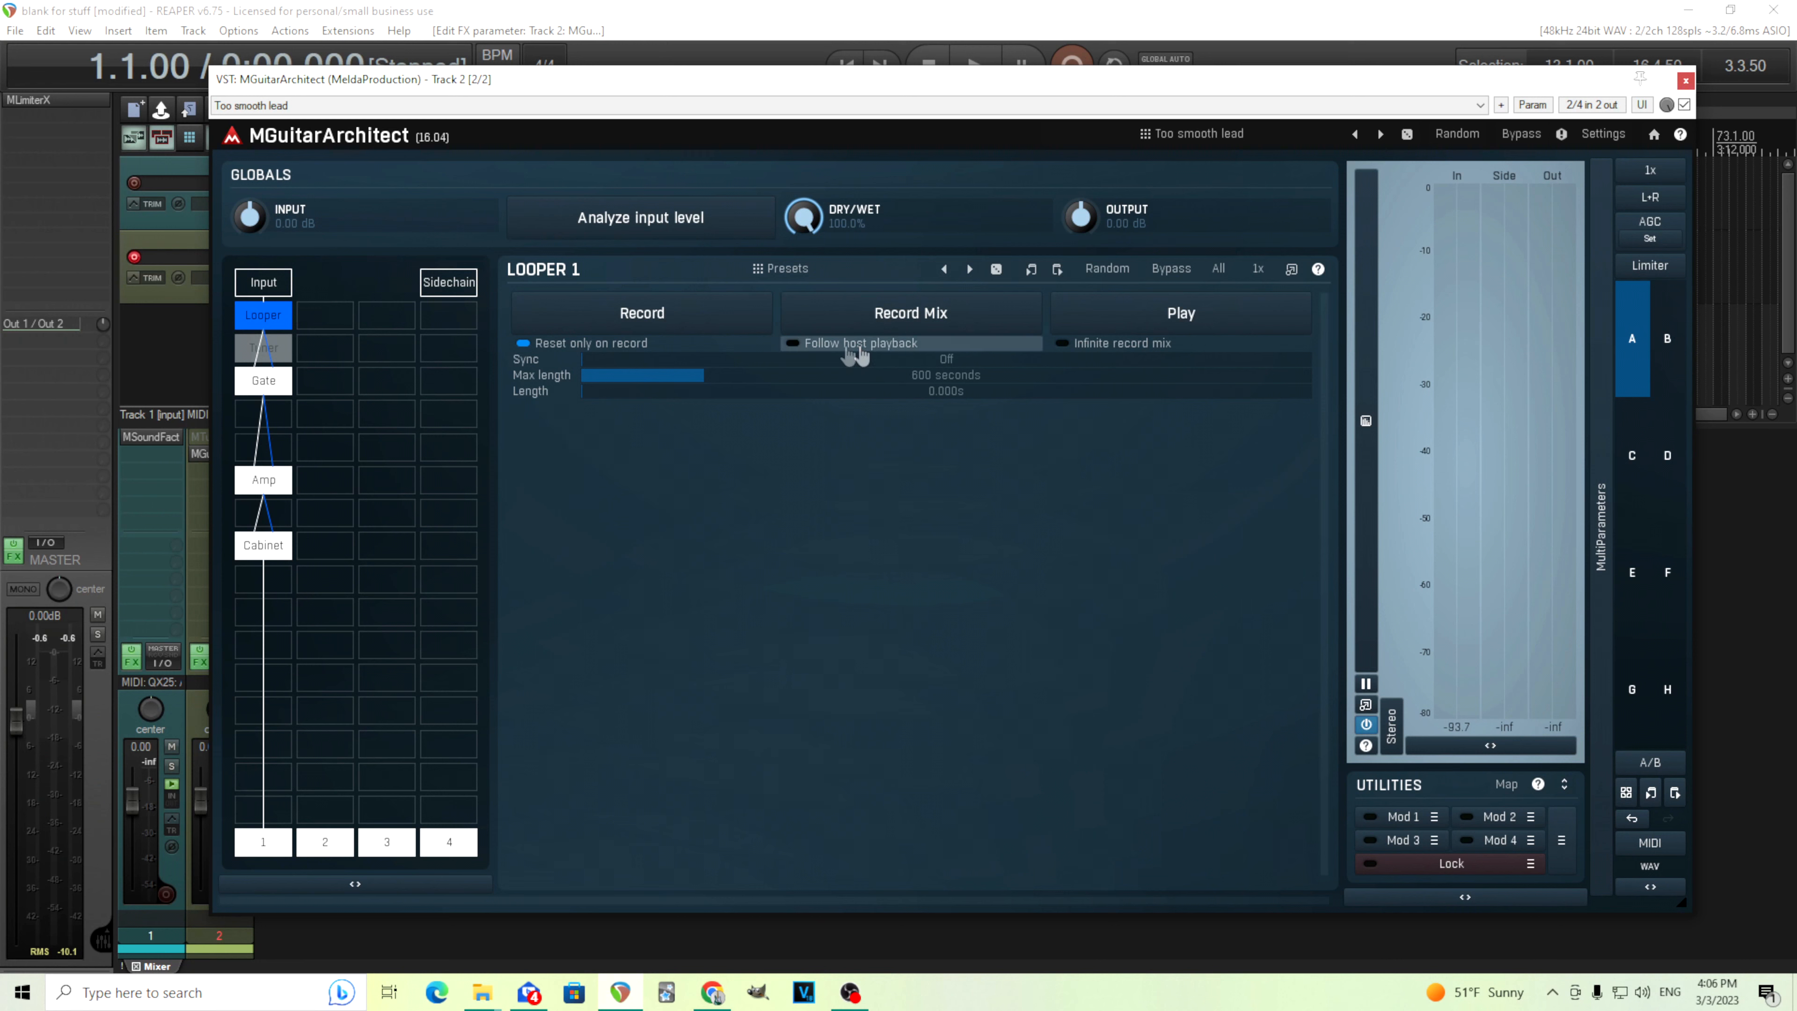
left_click(704, 330)
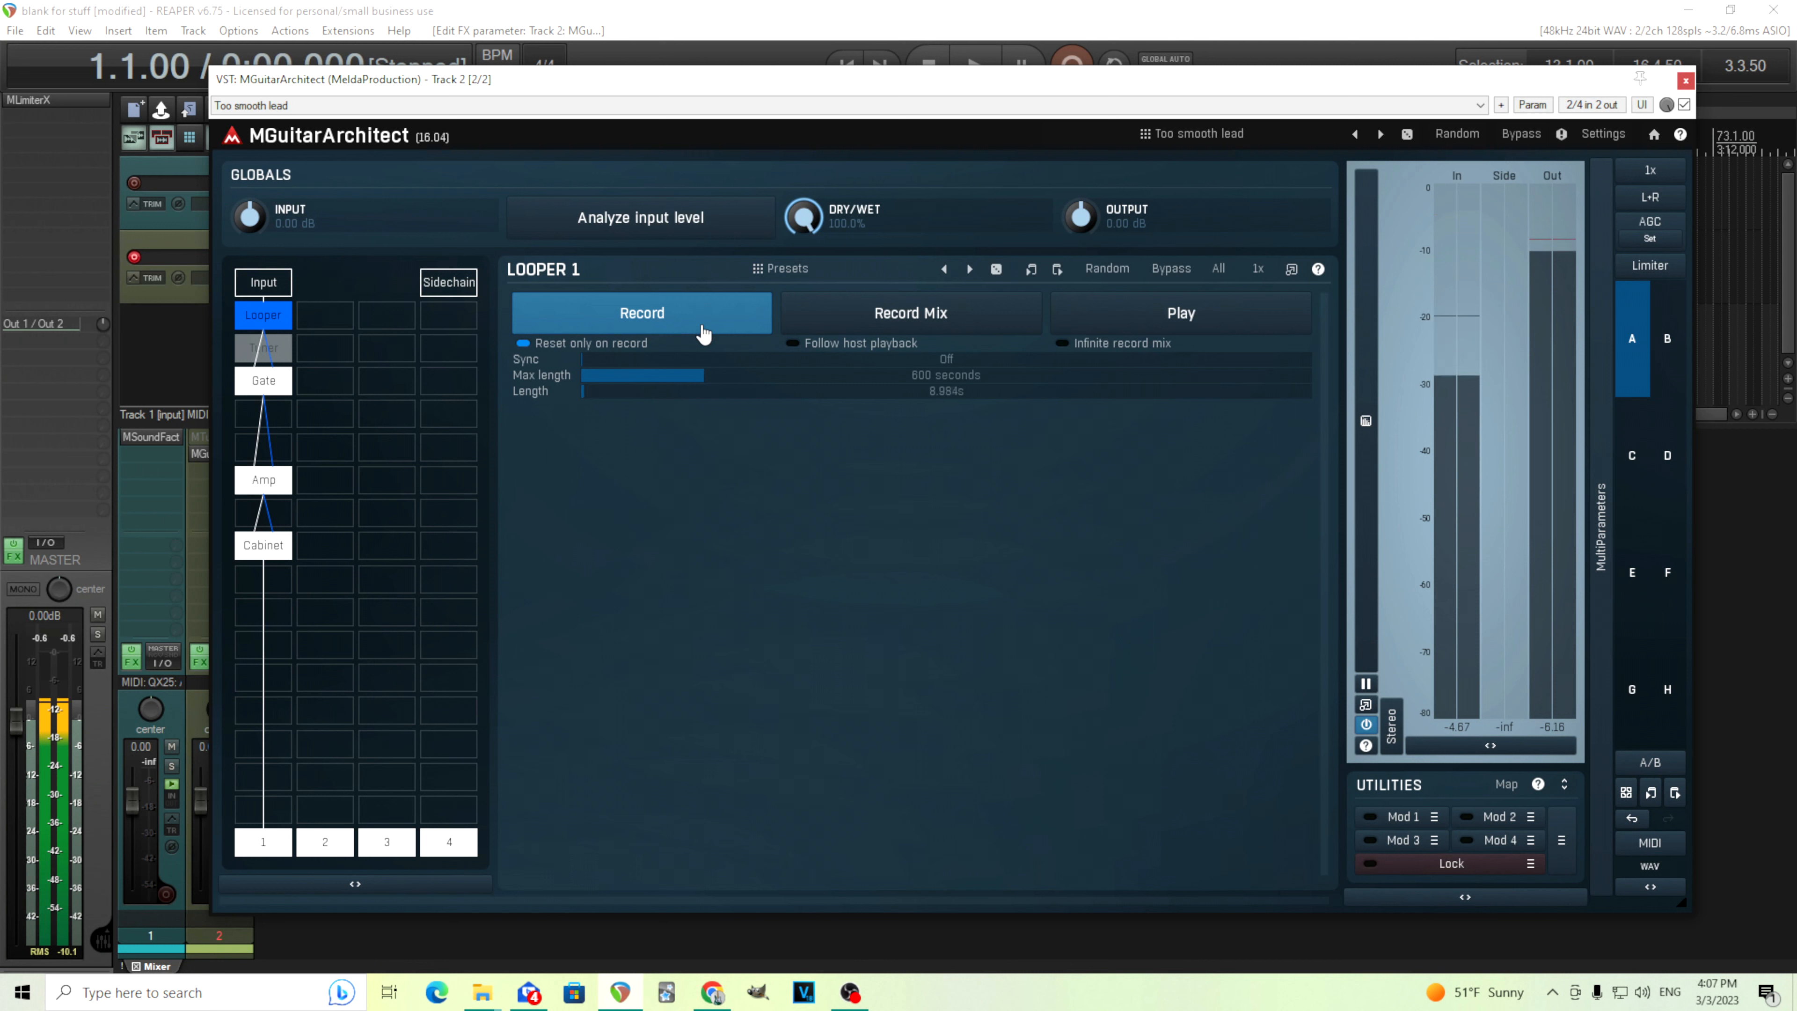
left_click(702, 332)
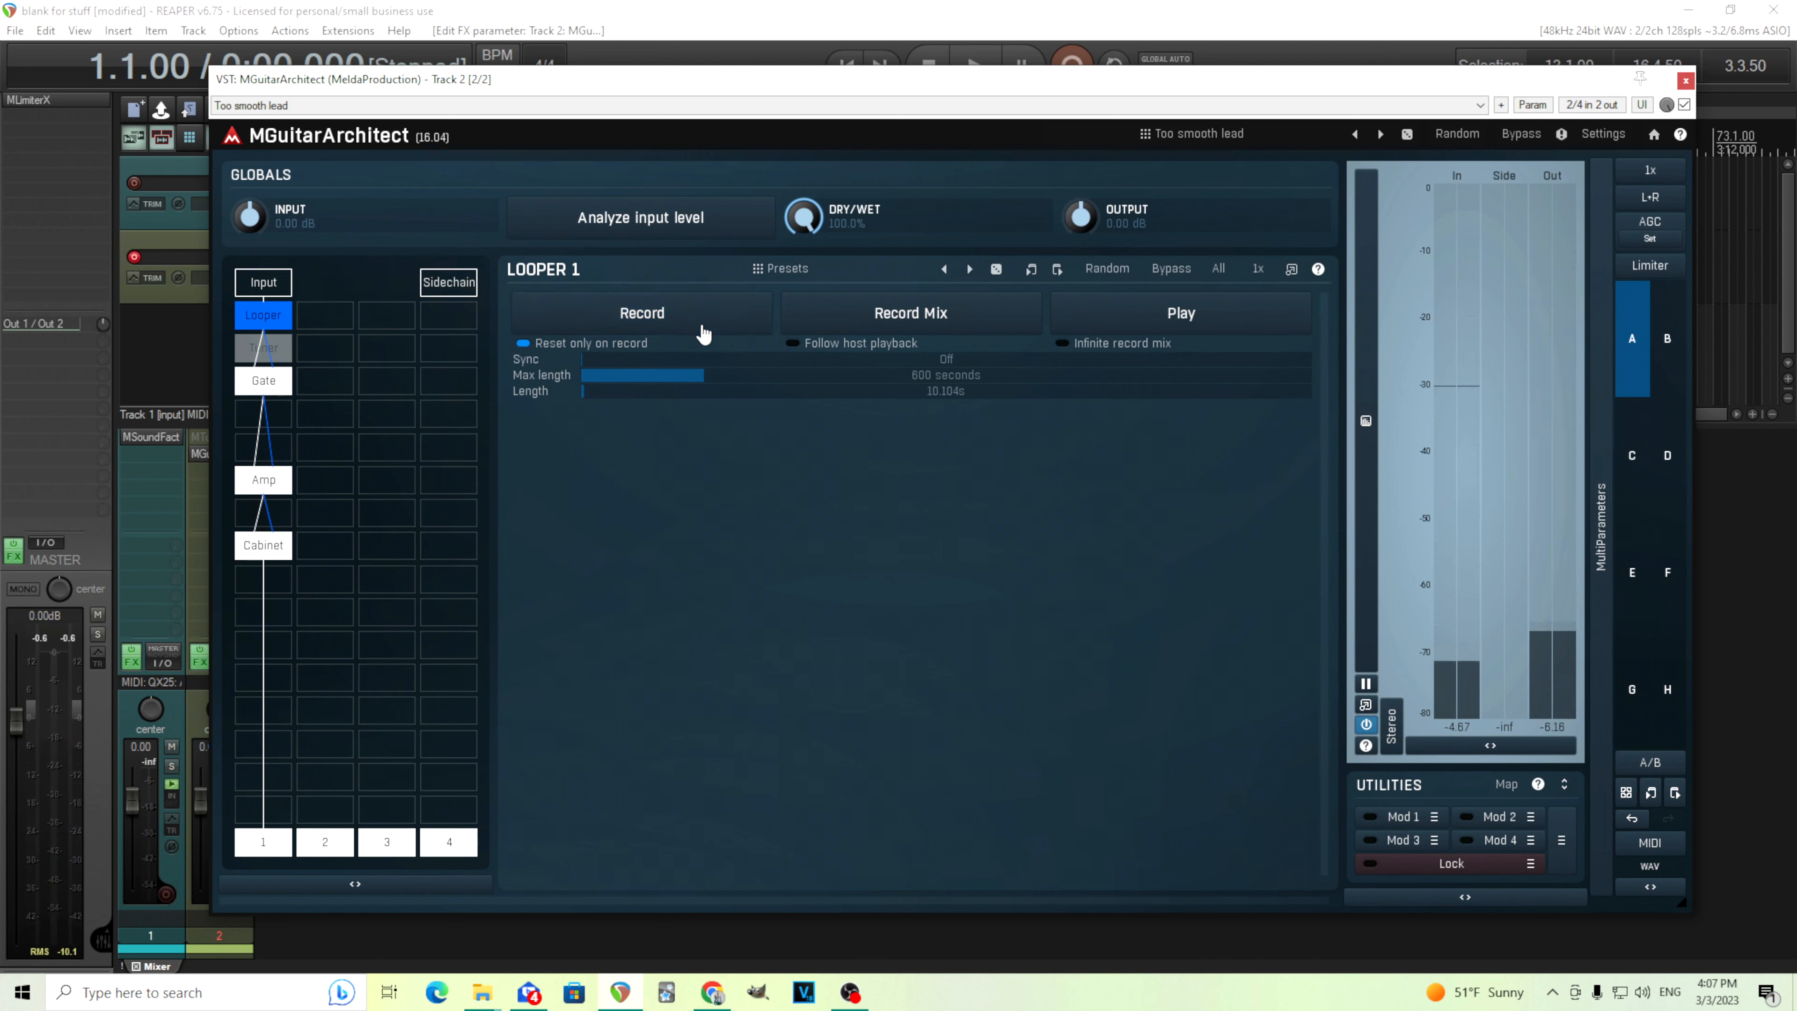
Play back the recorded loop and stop it
left_click(1216, 333)
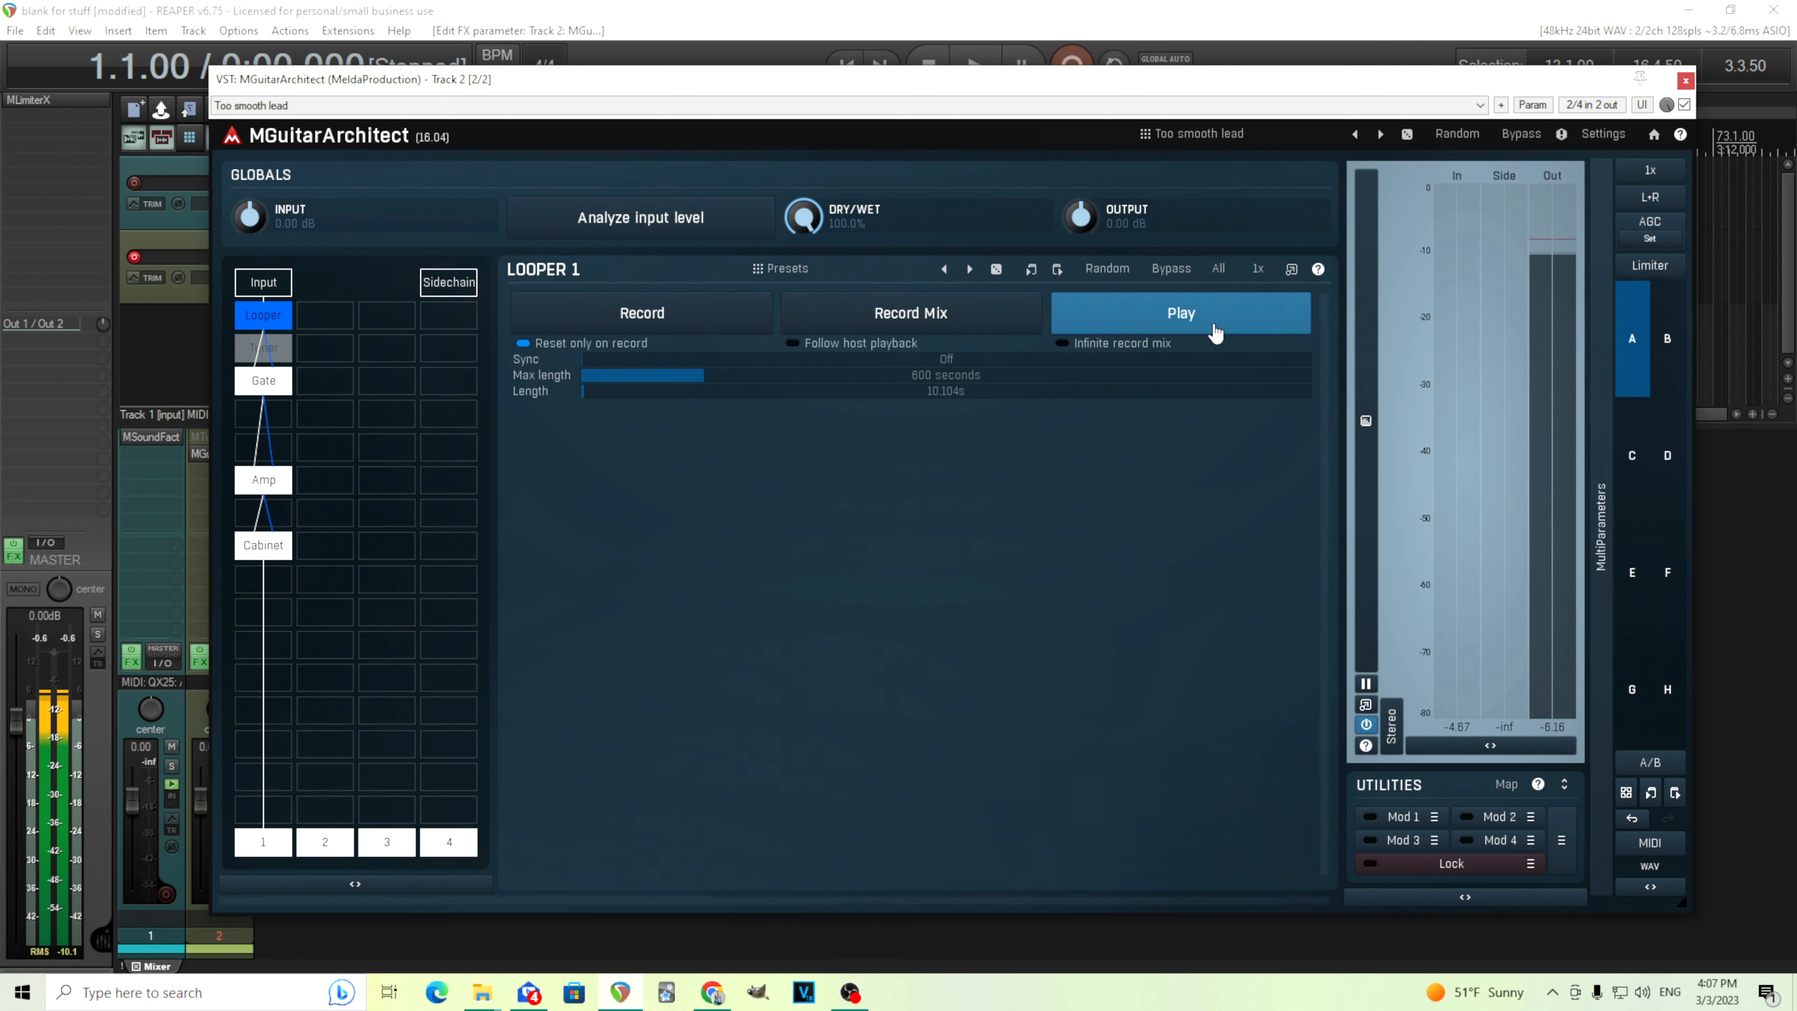
left_click(1216, 330)
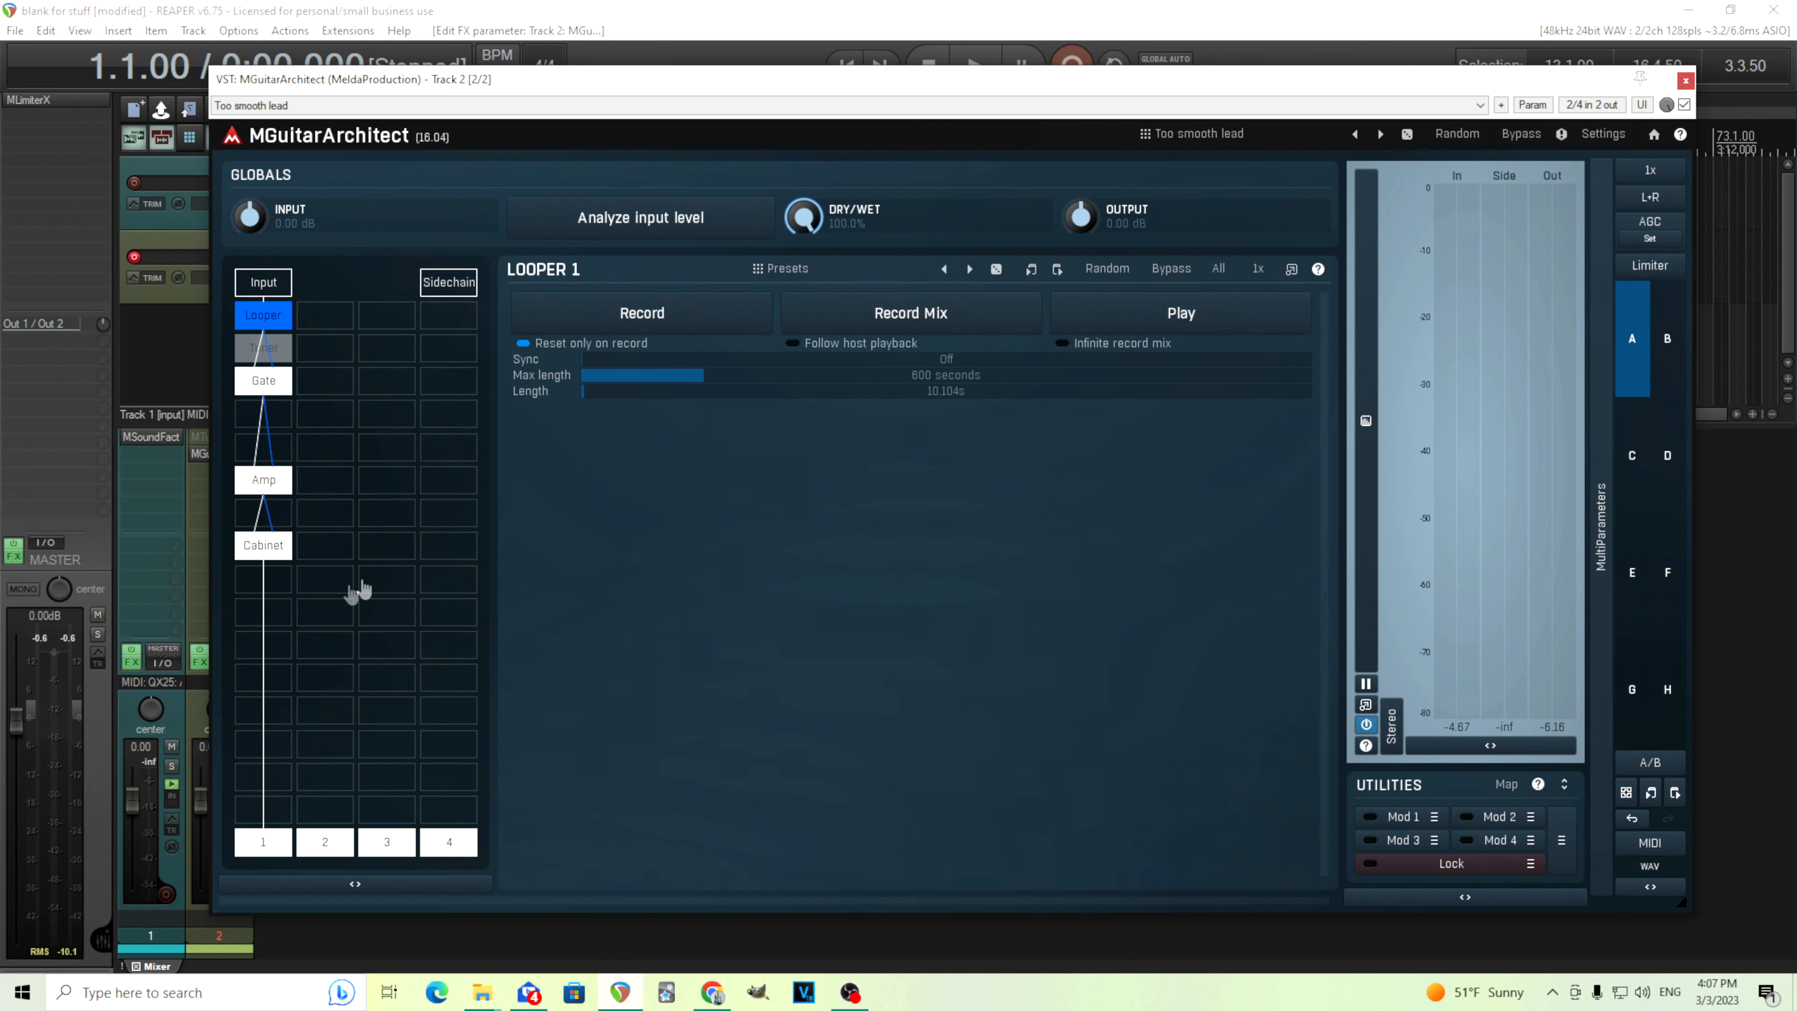
Open the Cabinet module and enable its Room section
left_click(276, 546)
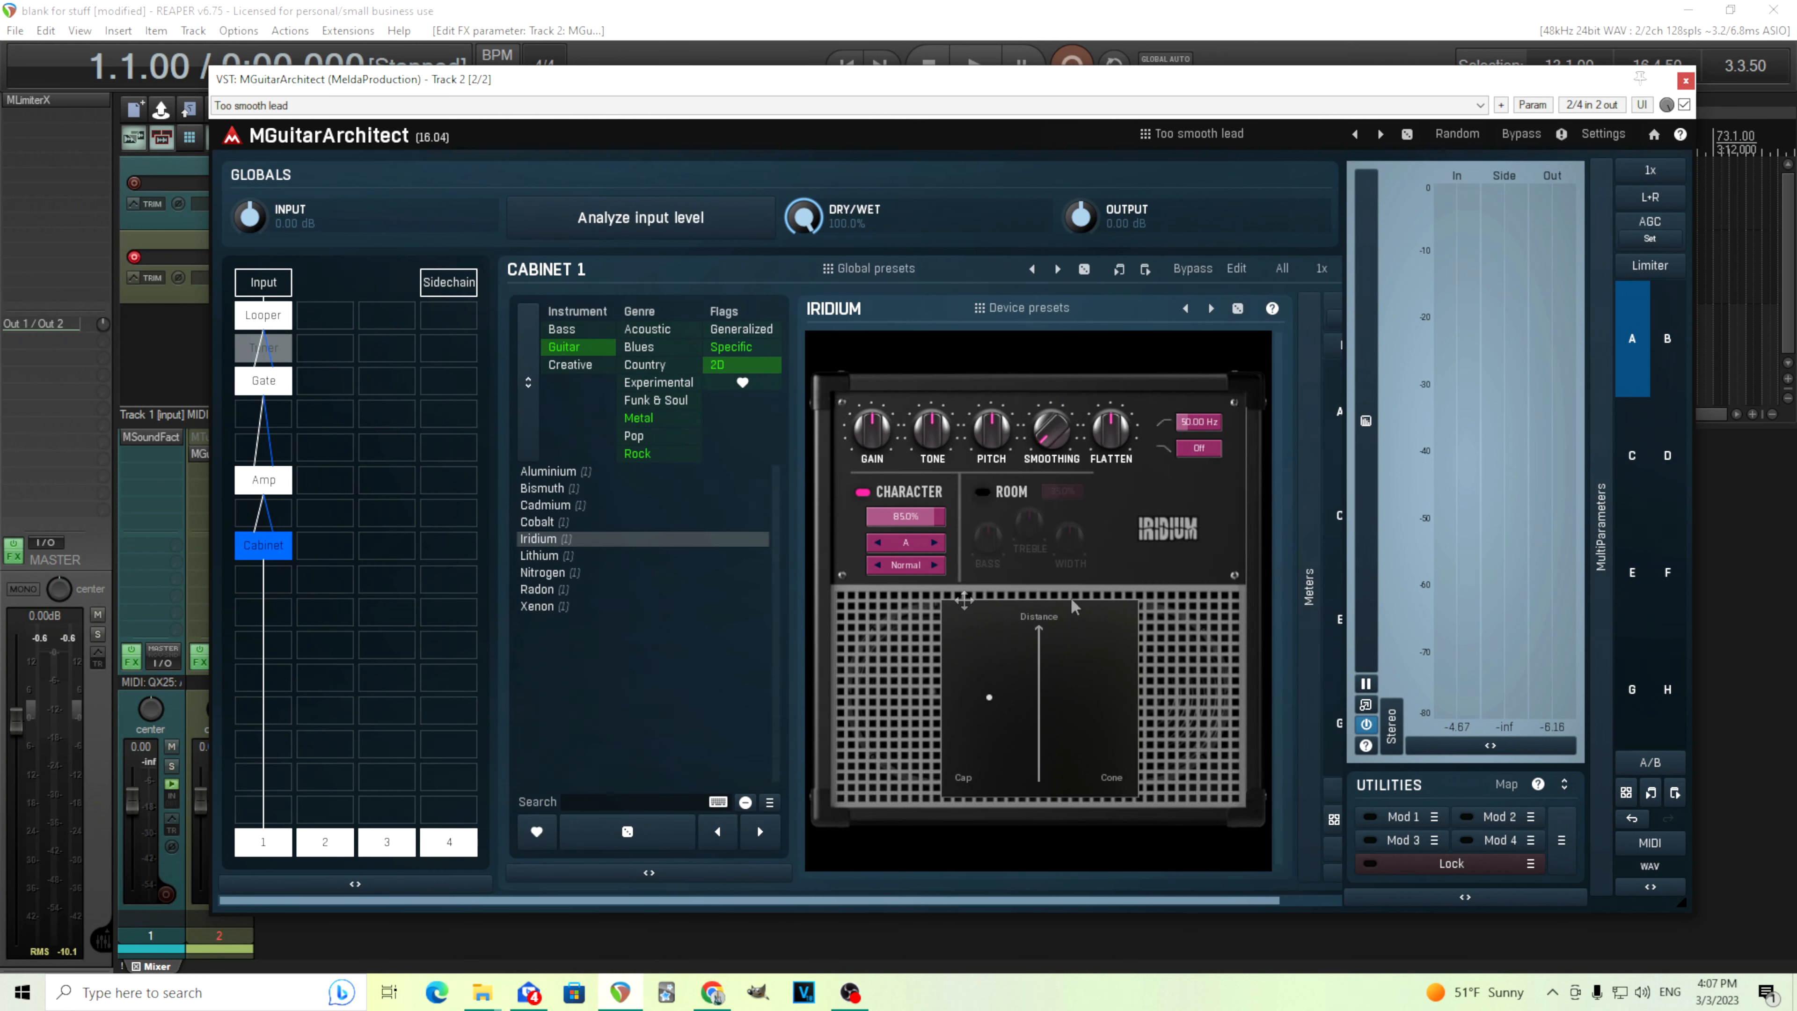
left_click(984, 491)
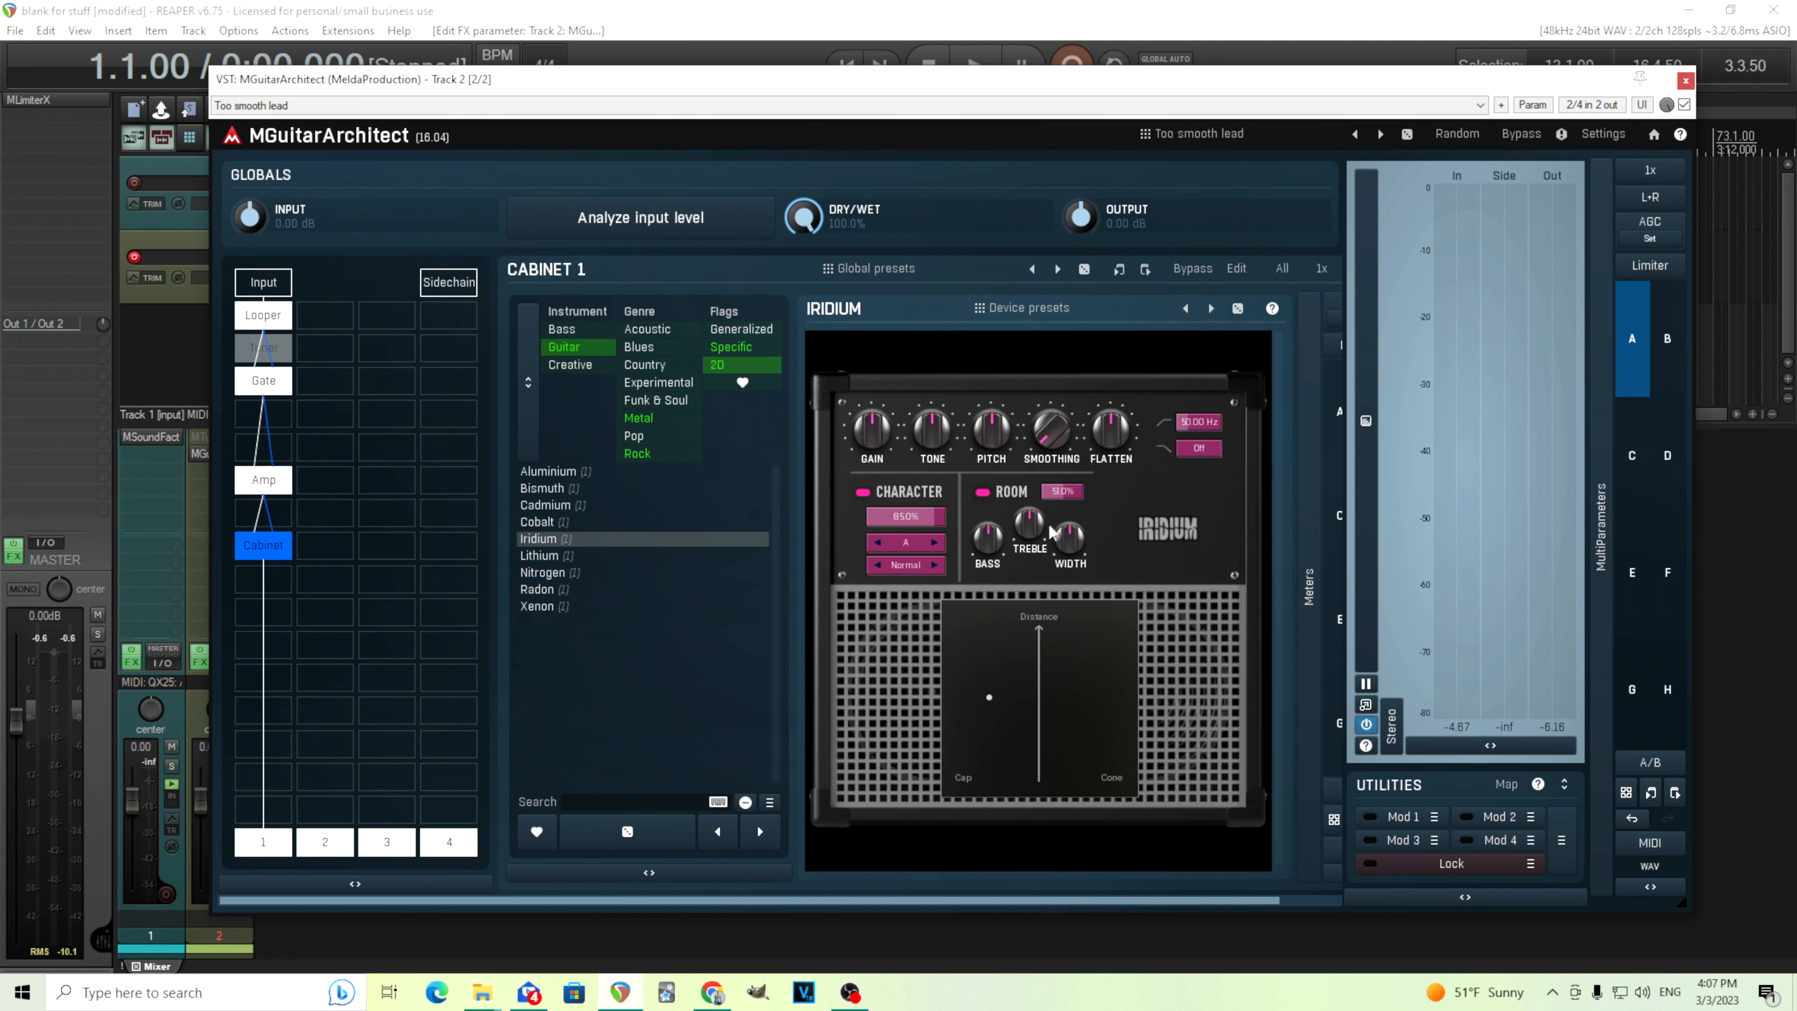
Pop the Looper out into a floating window and start loop playback
left_click(269, 317)
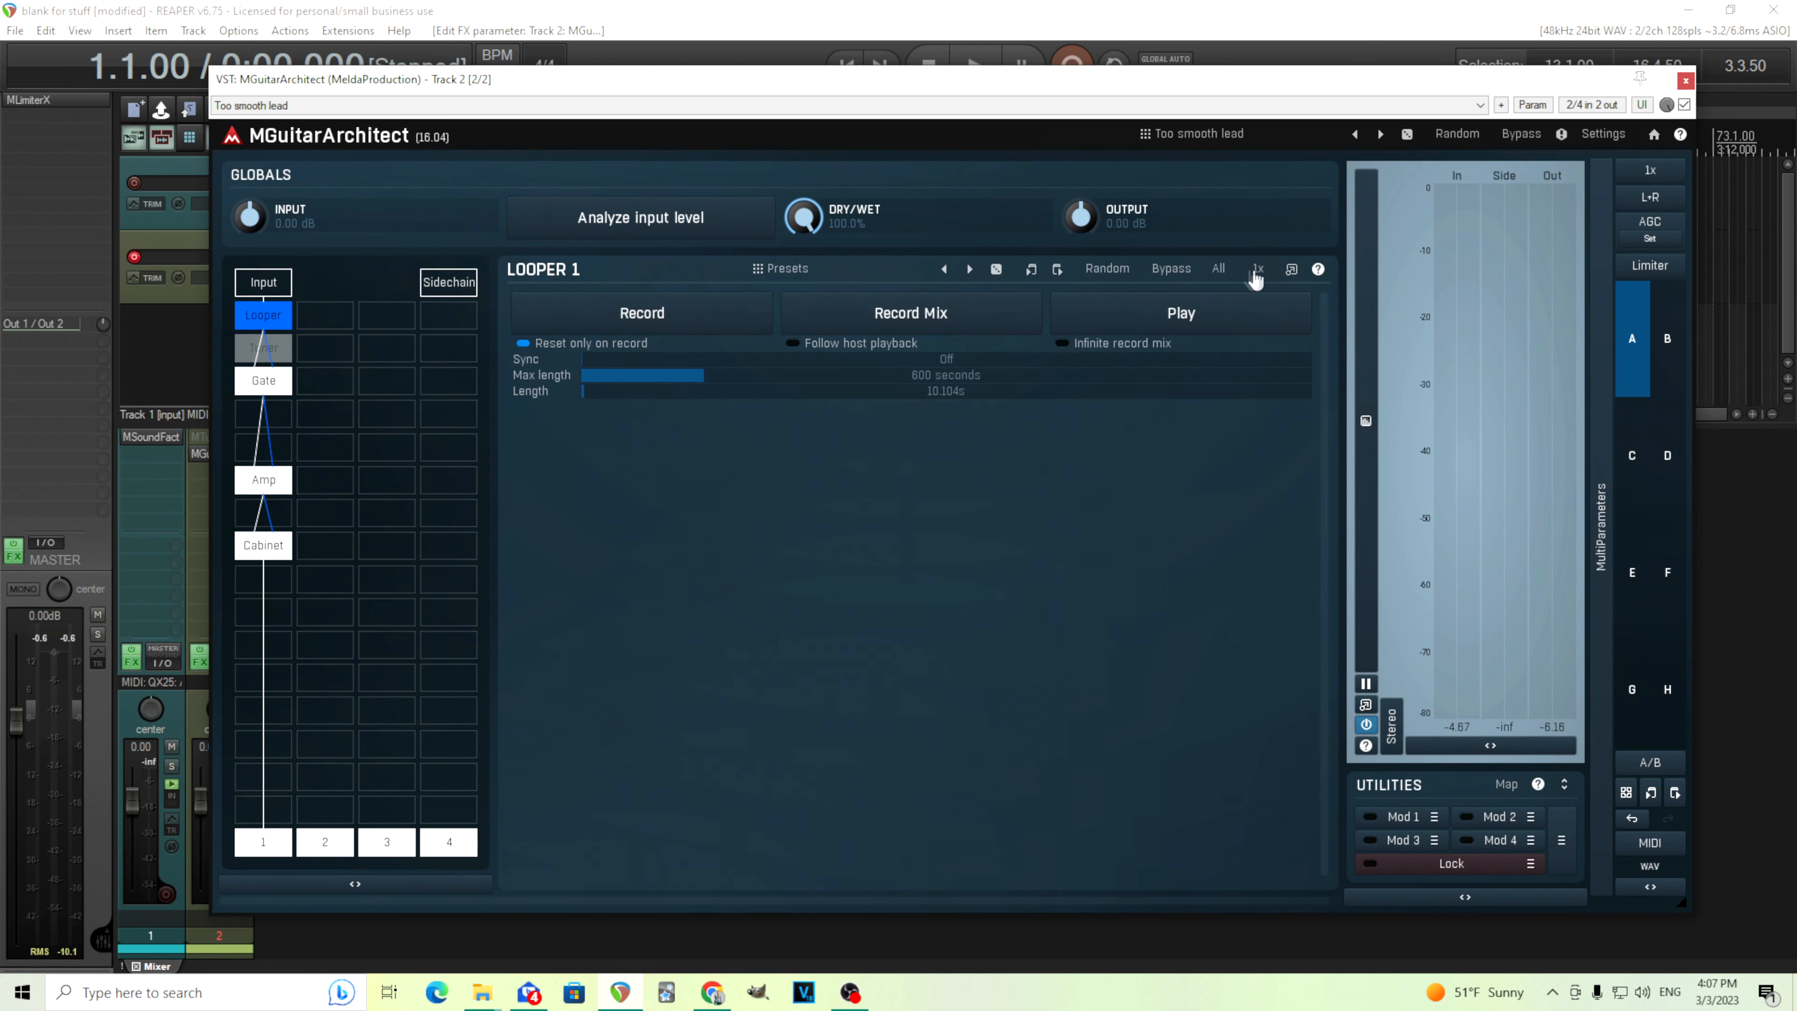
left_click(1291, 269)
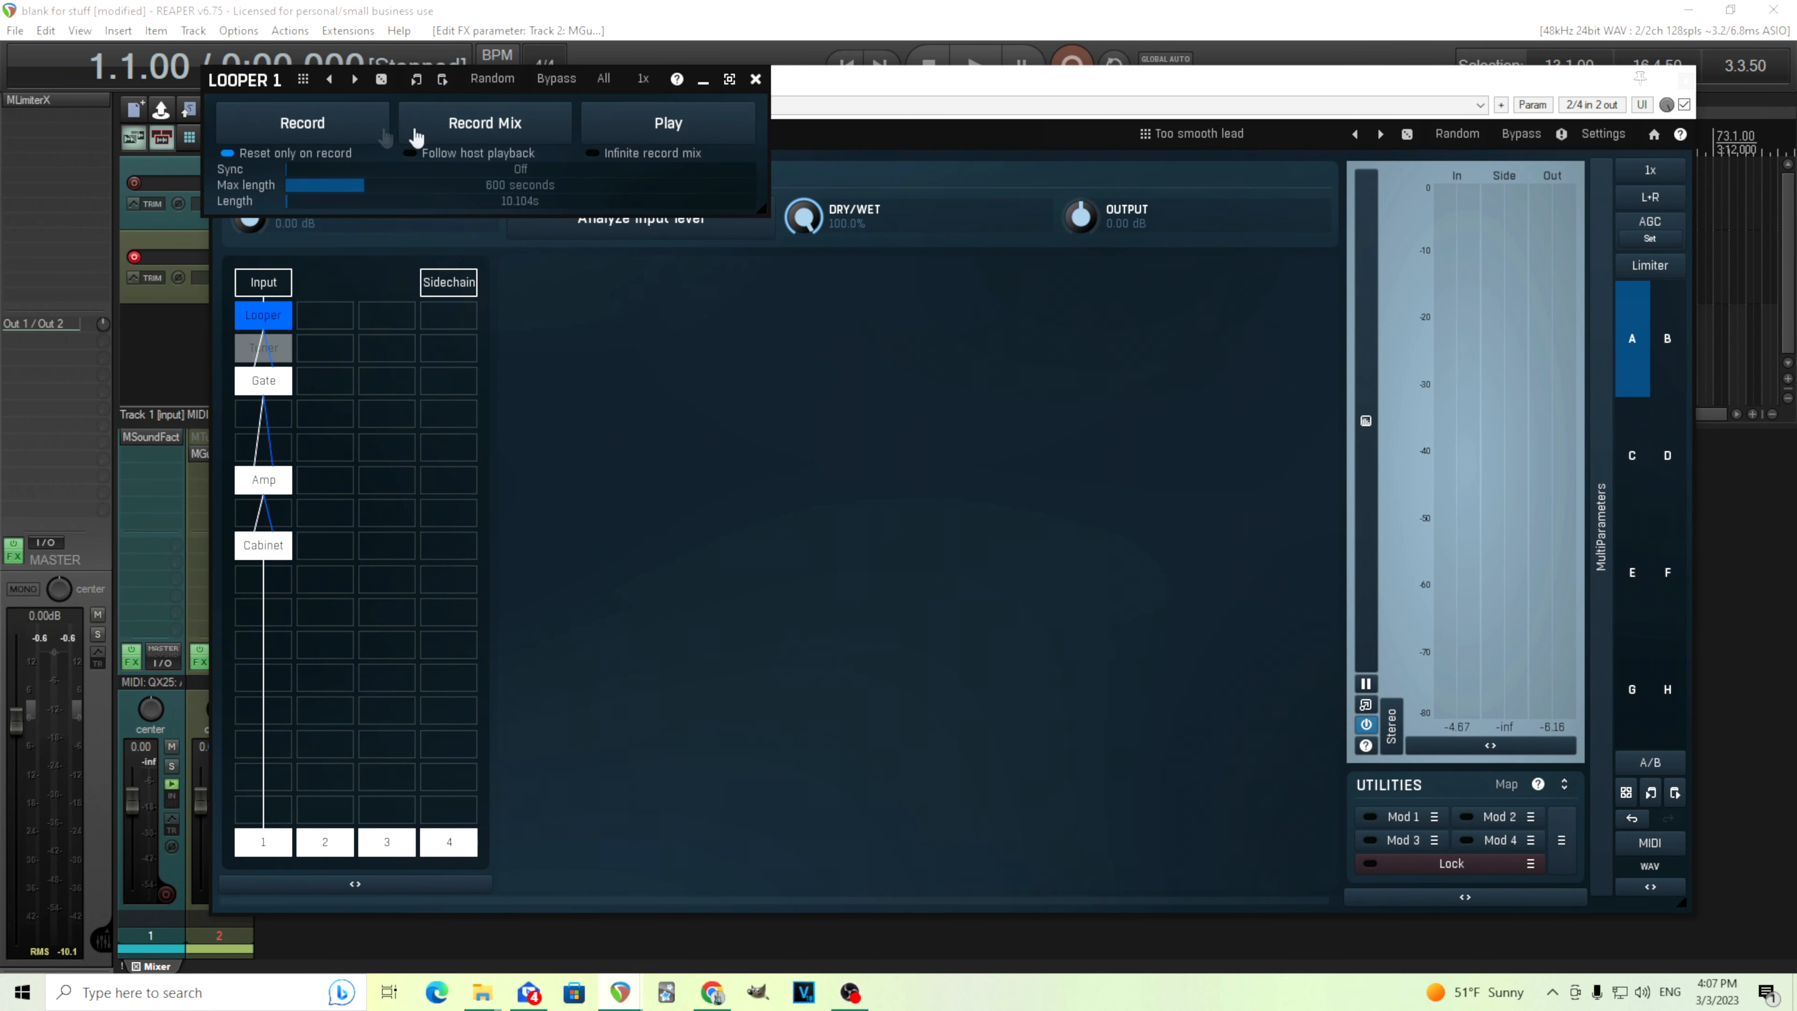
left_click(690, 129)
Return to the Cabinet and toggle the Room section off and on to compare the sound
left_click(264, 549)
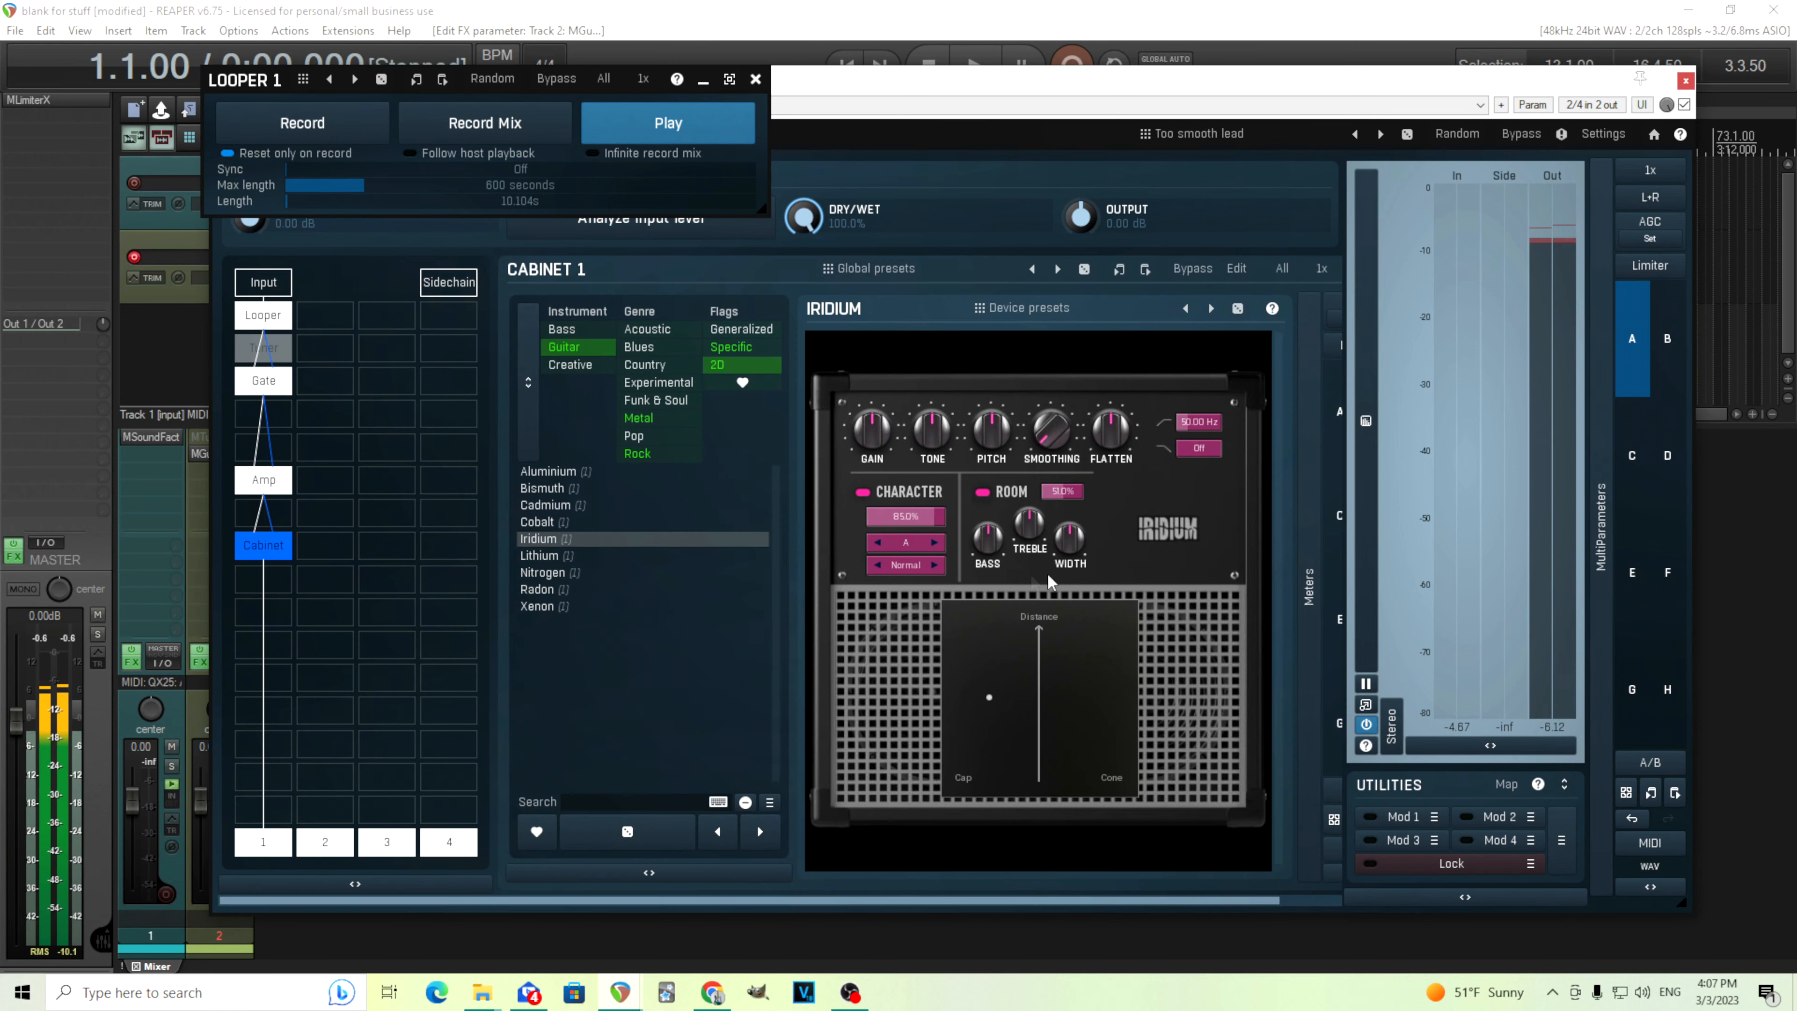
left_click(987, 496)
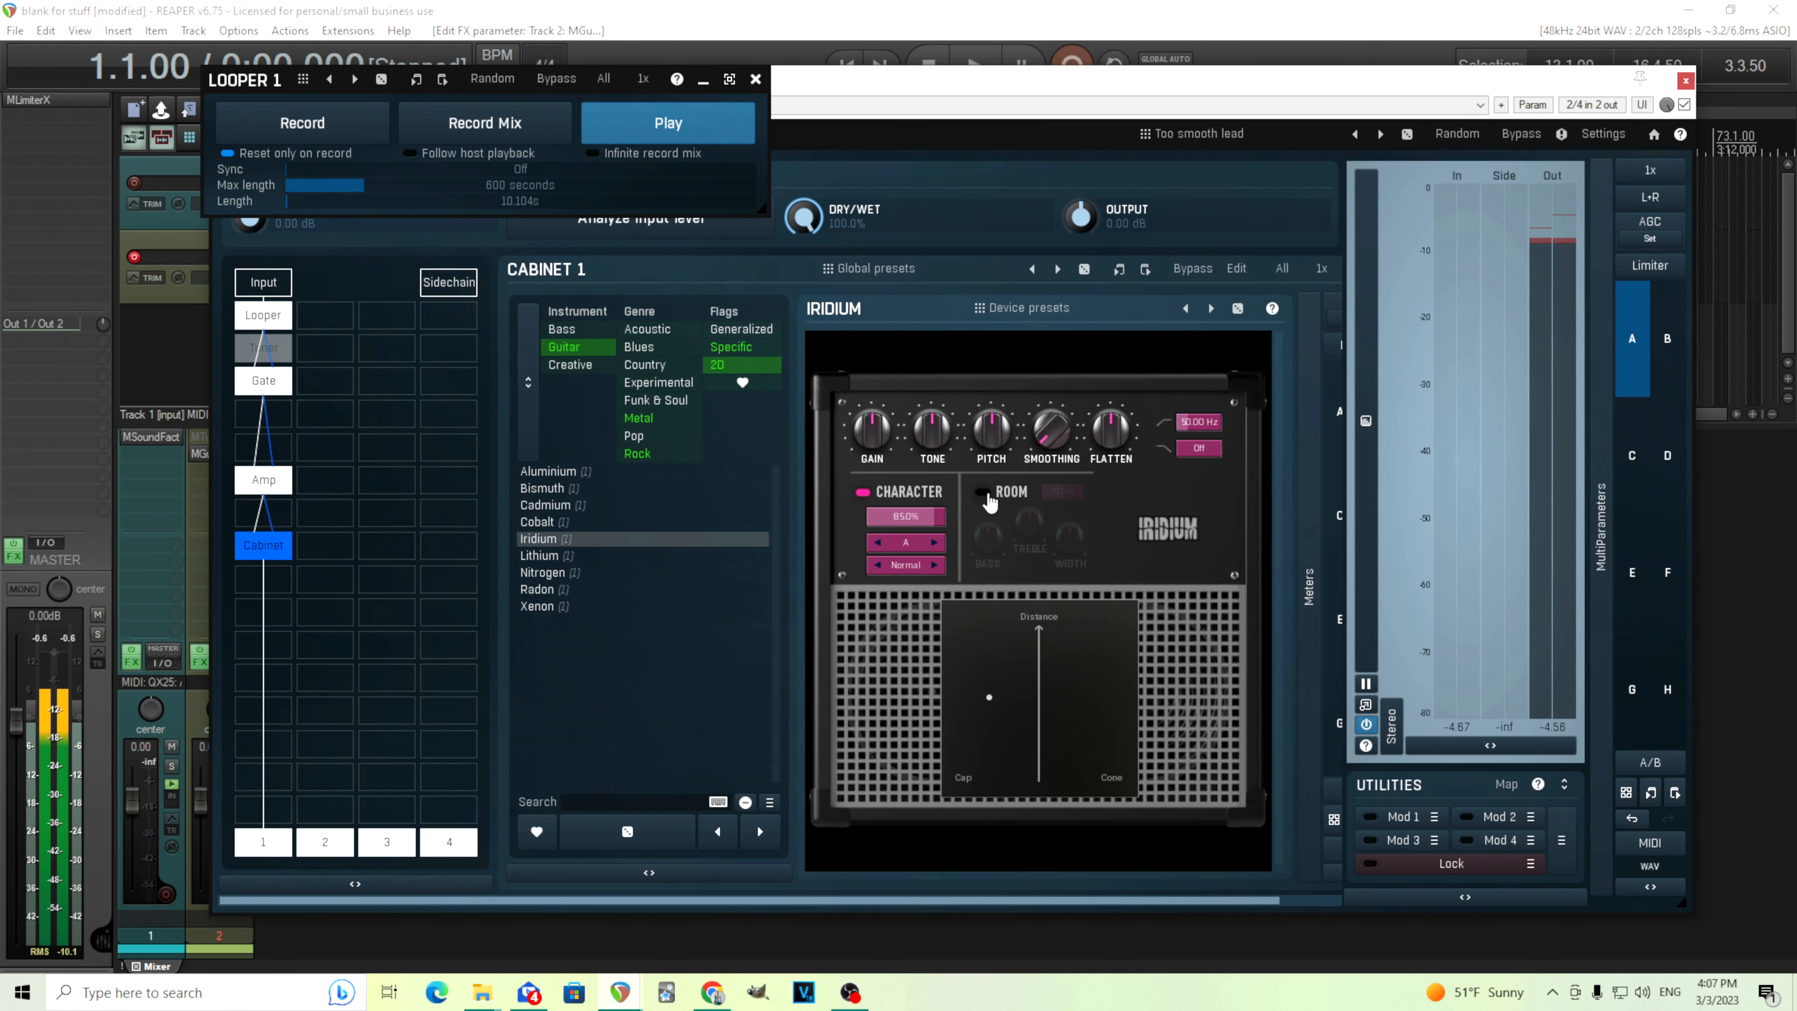
left_click(985, 495)
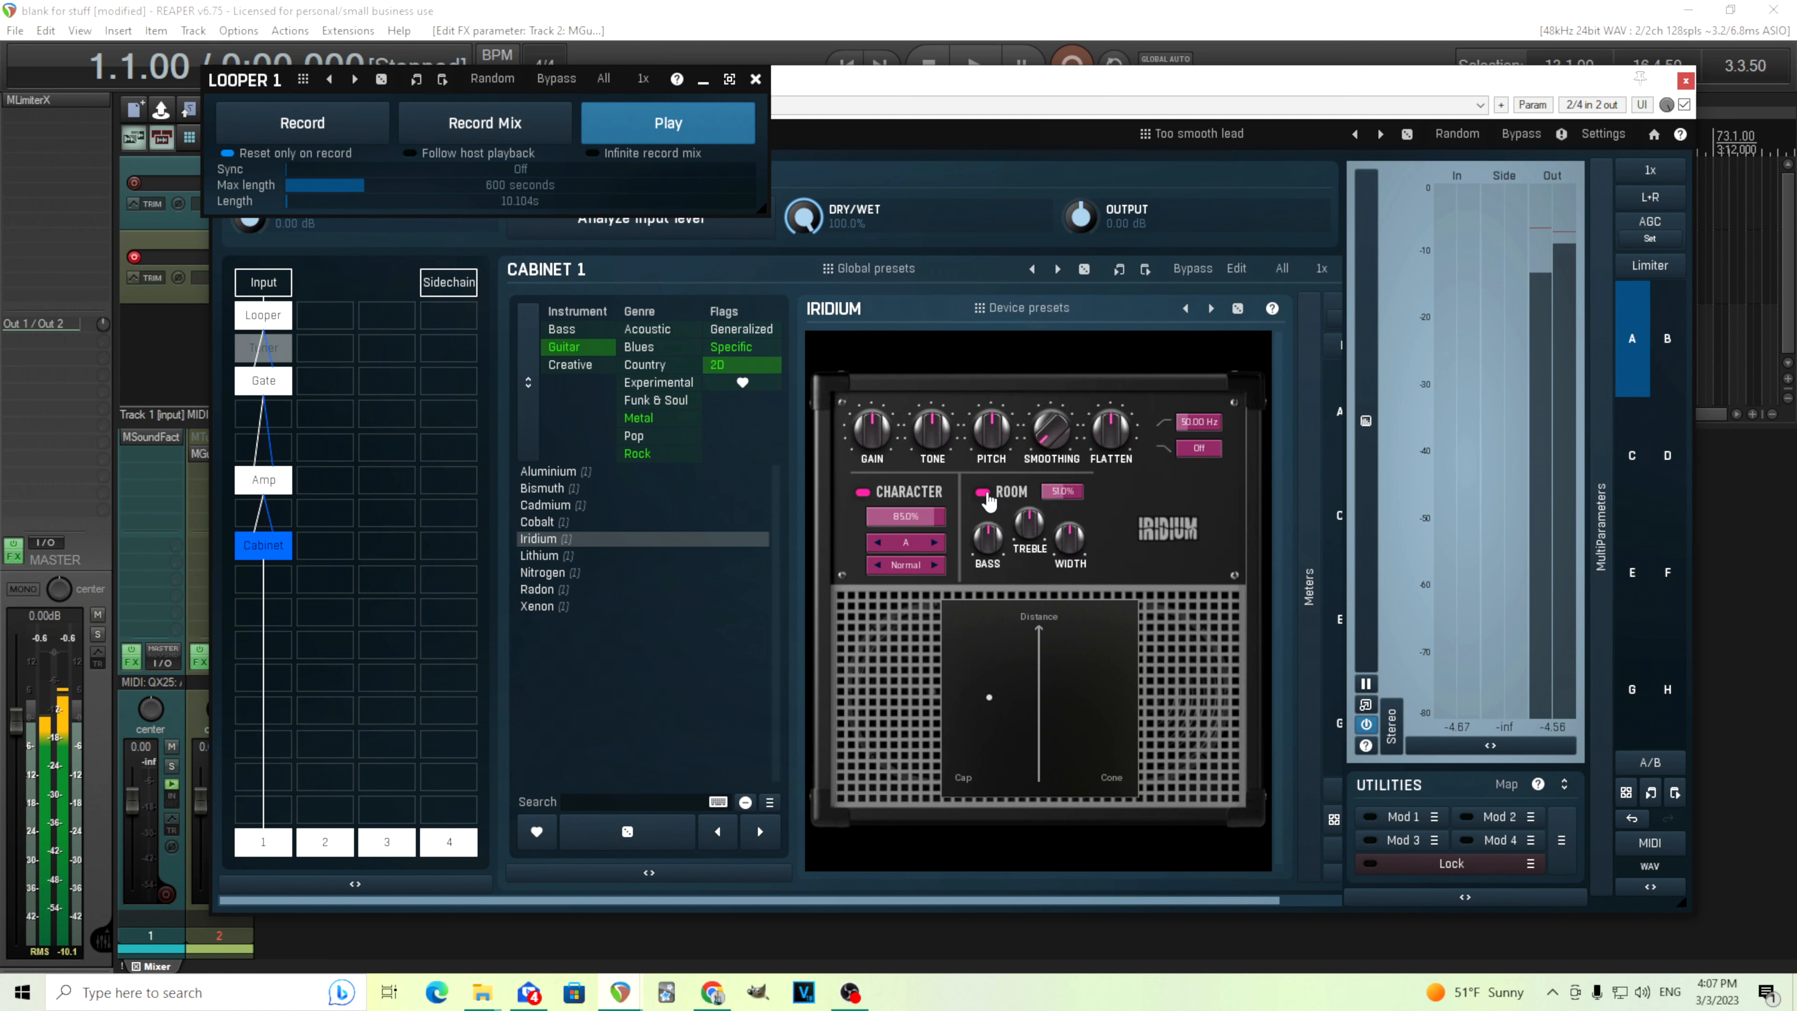
left_click(986, 494)
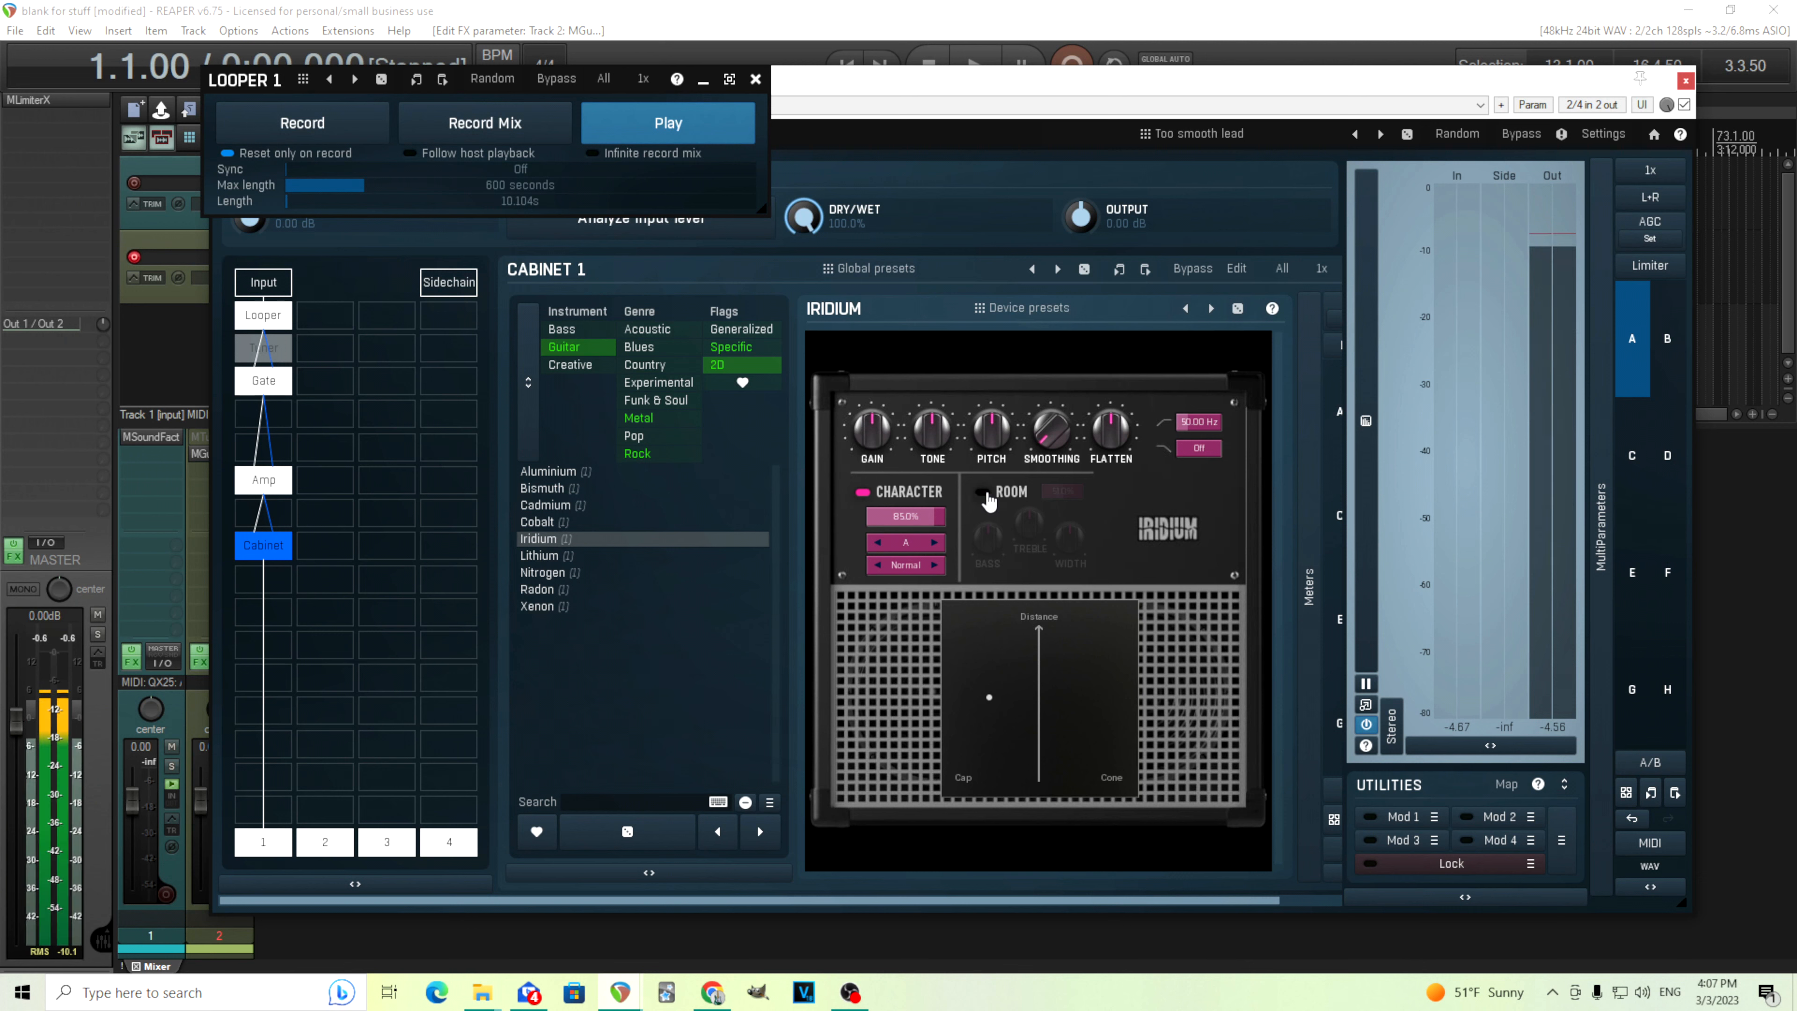
left_click(987, 495)
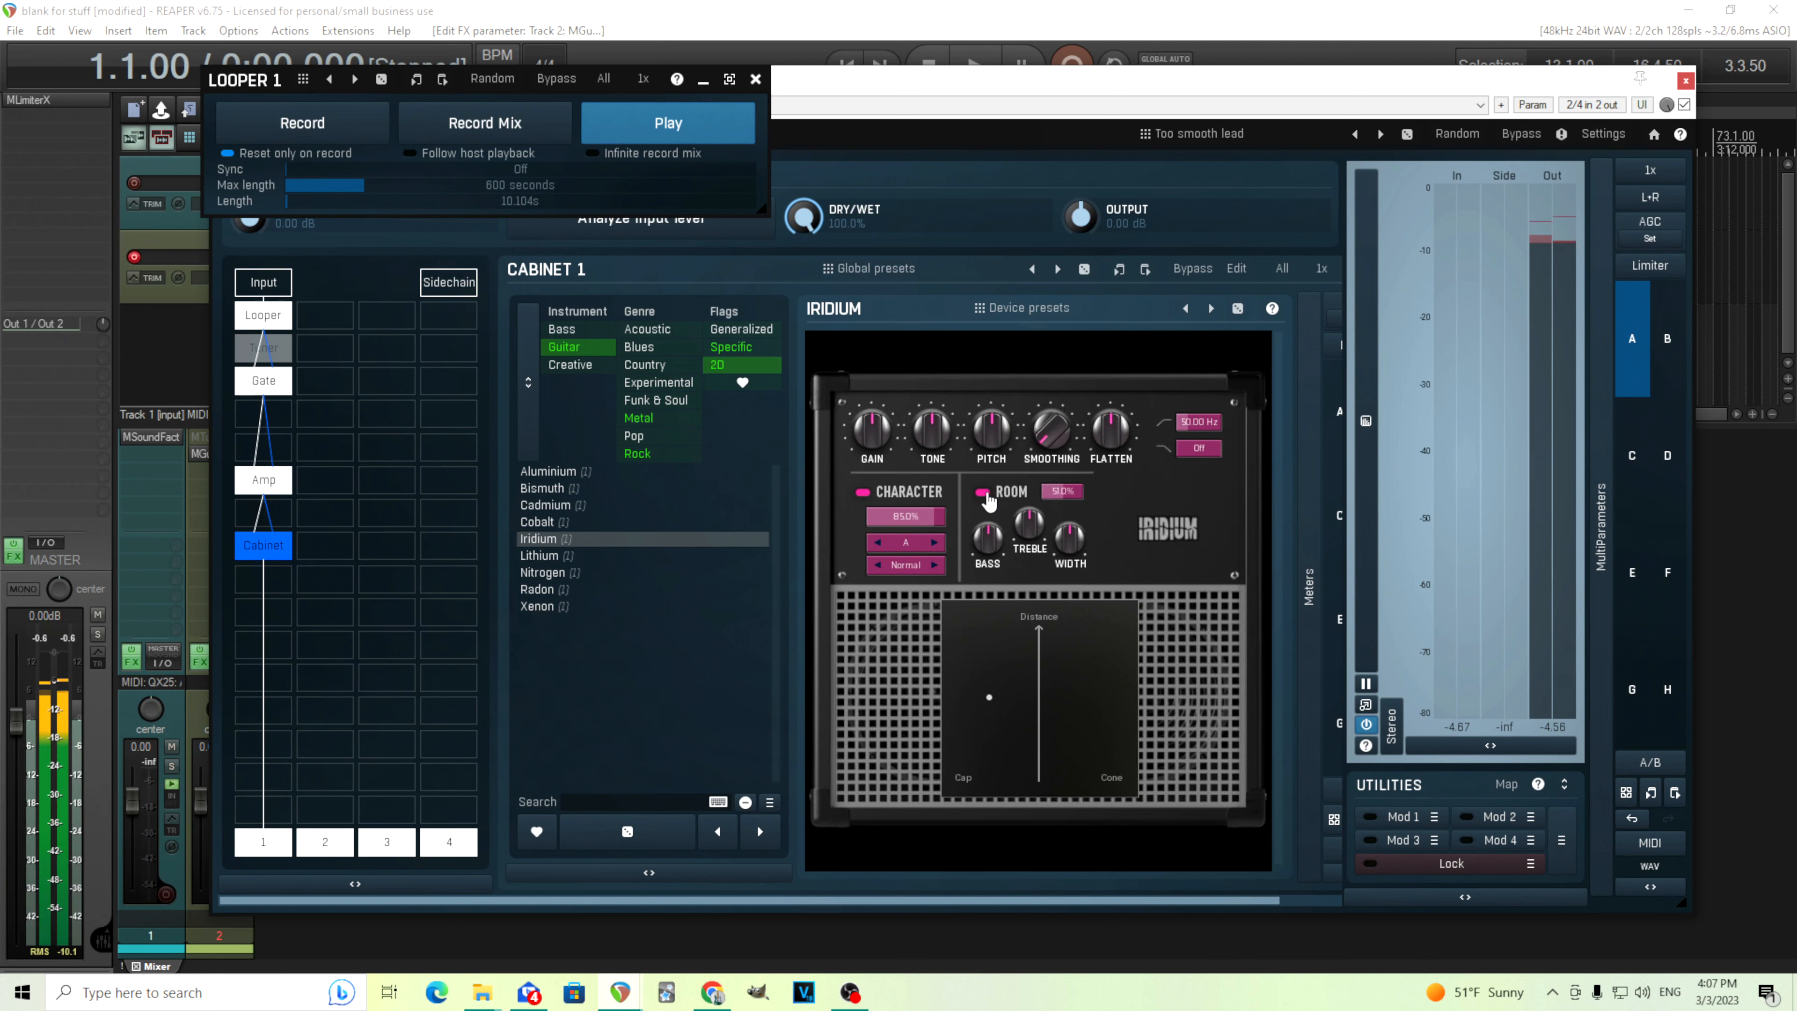
Set the Room amount to 100.0% and audition the loop with it
left_click(646, 132)
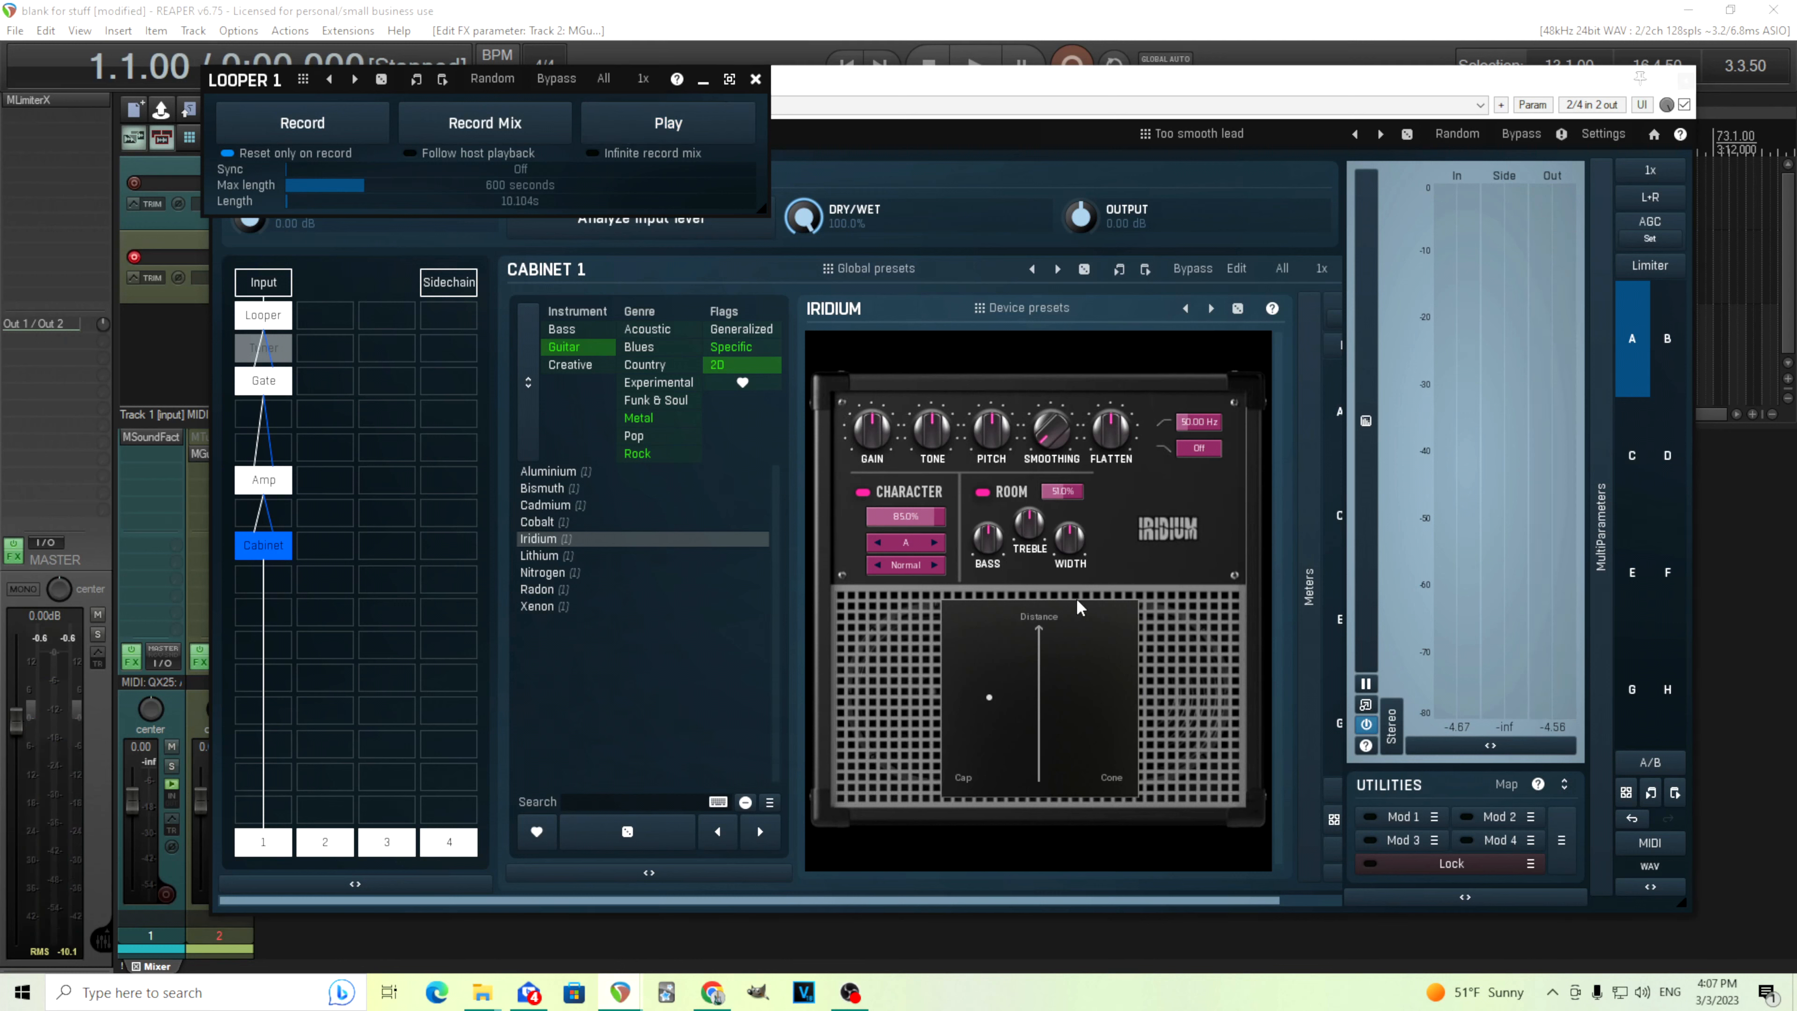
double_click(1073, 498)
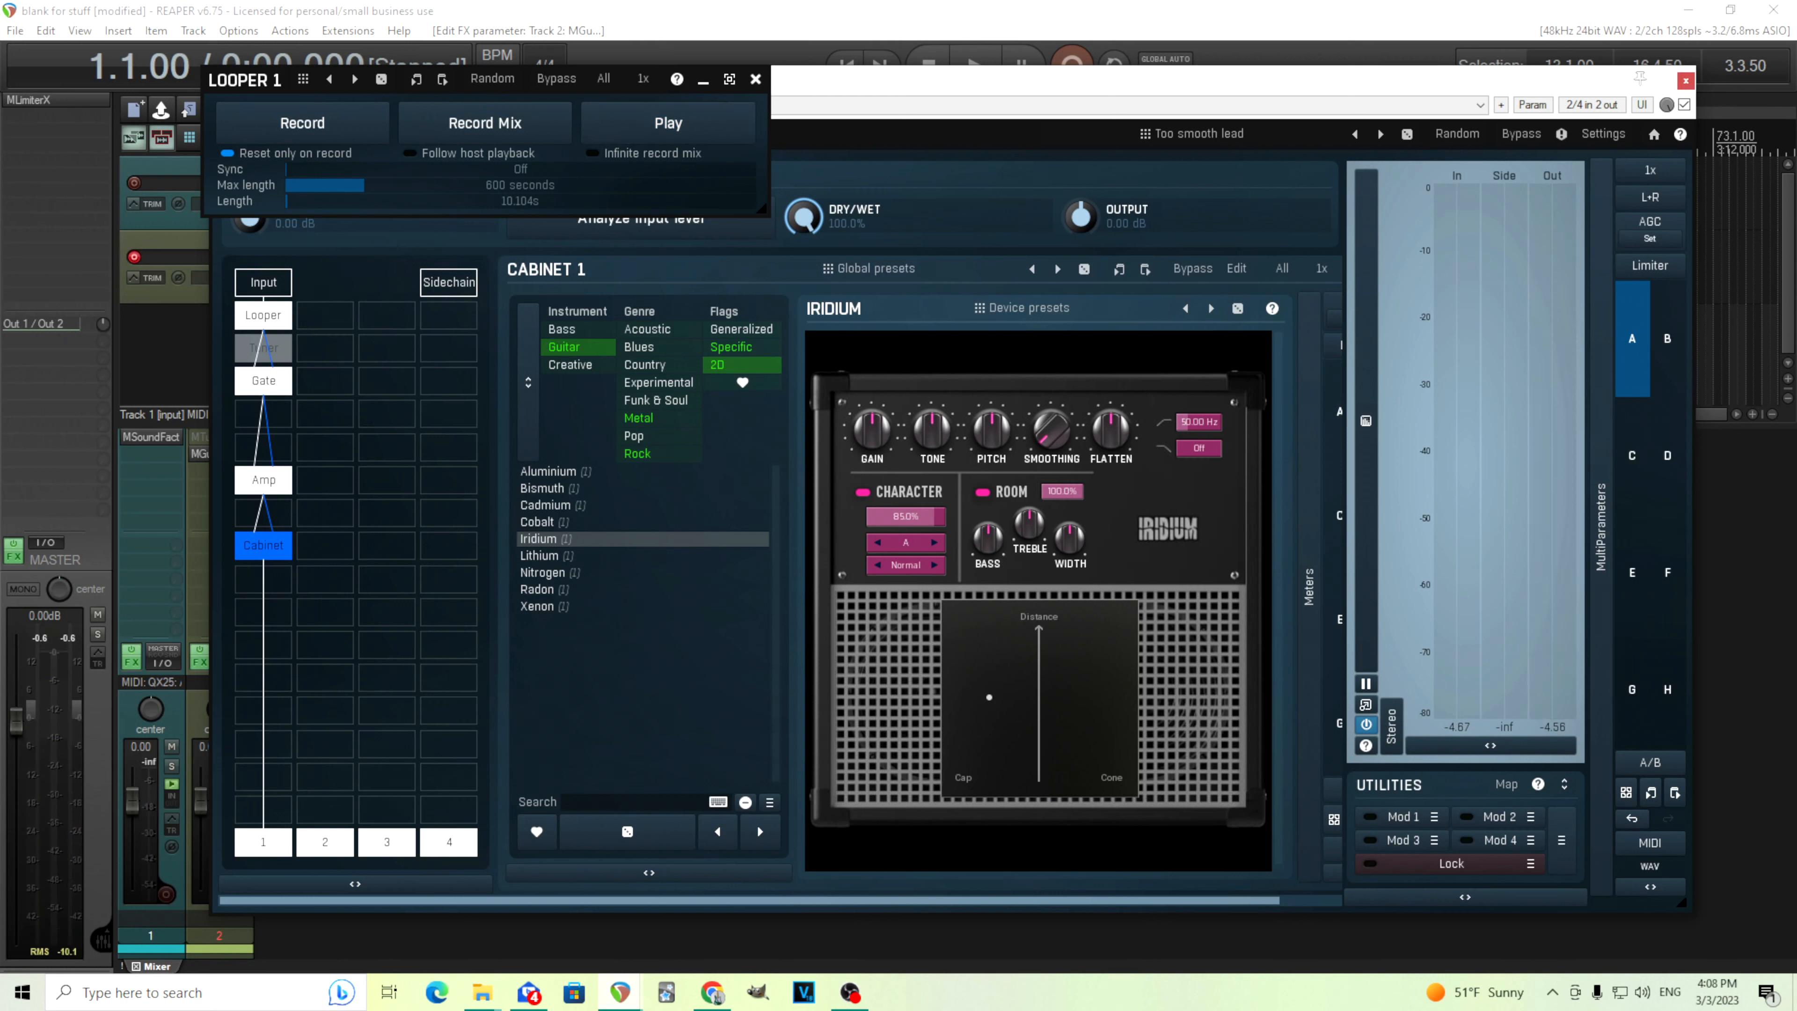
left_click(660, 126)
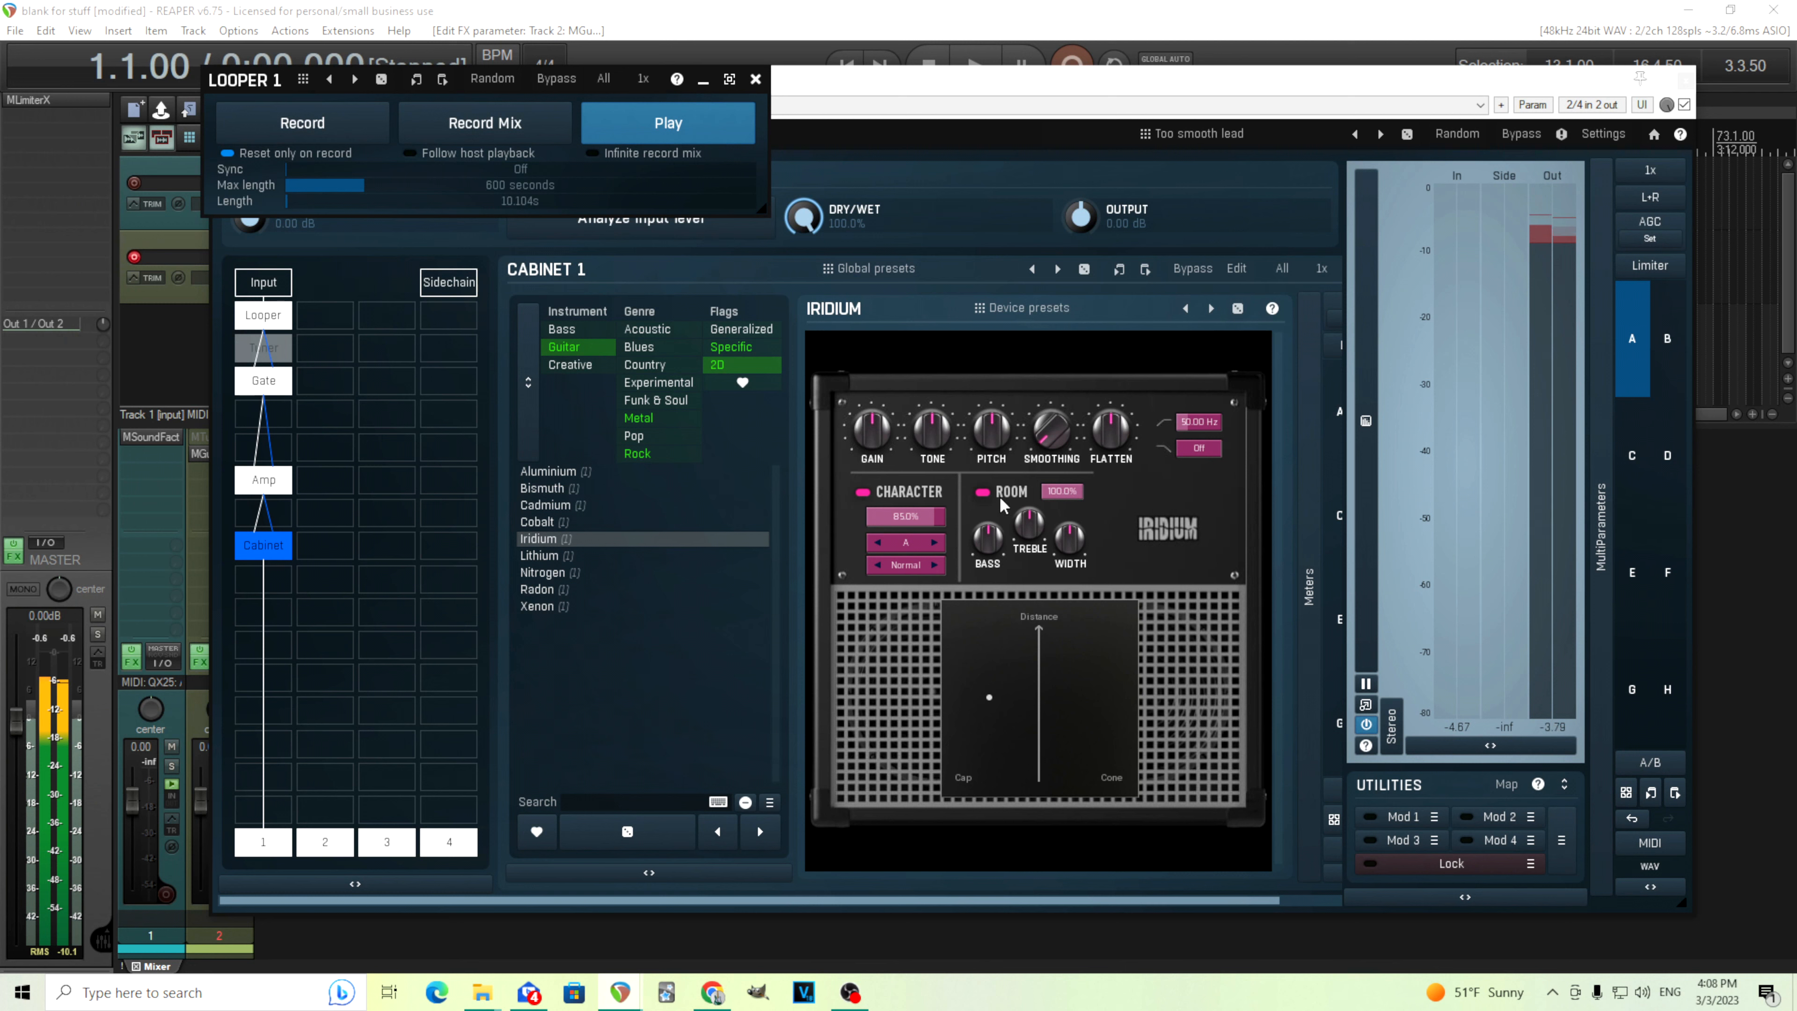
left_click(647, 135)
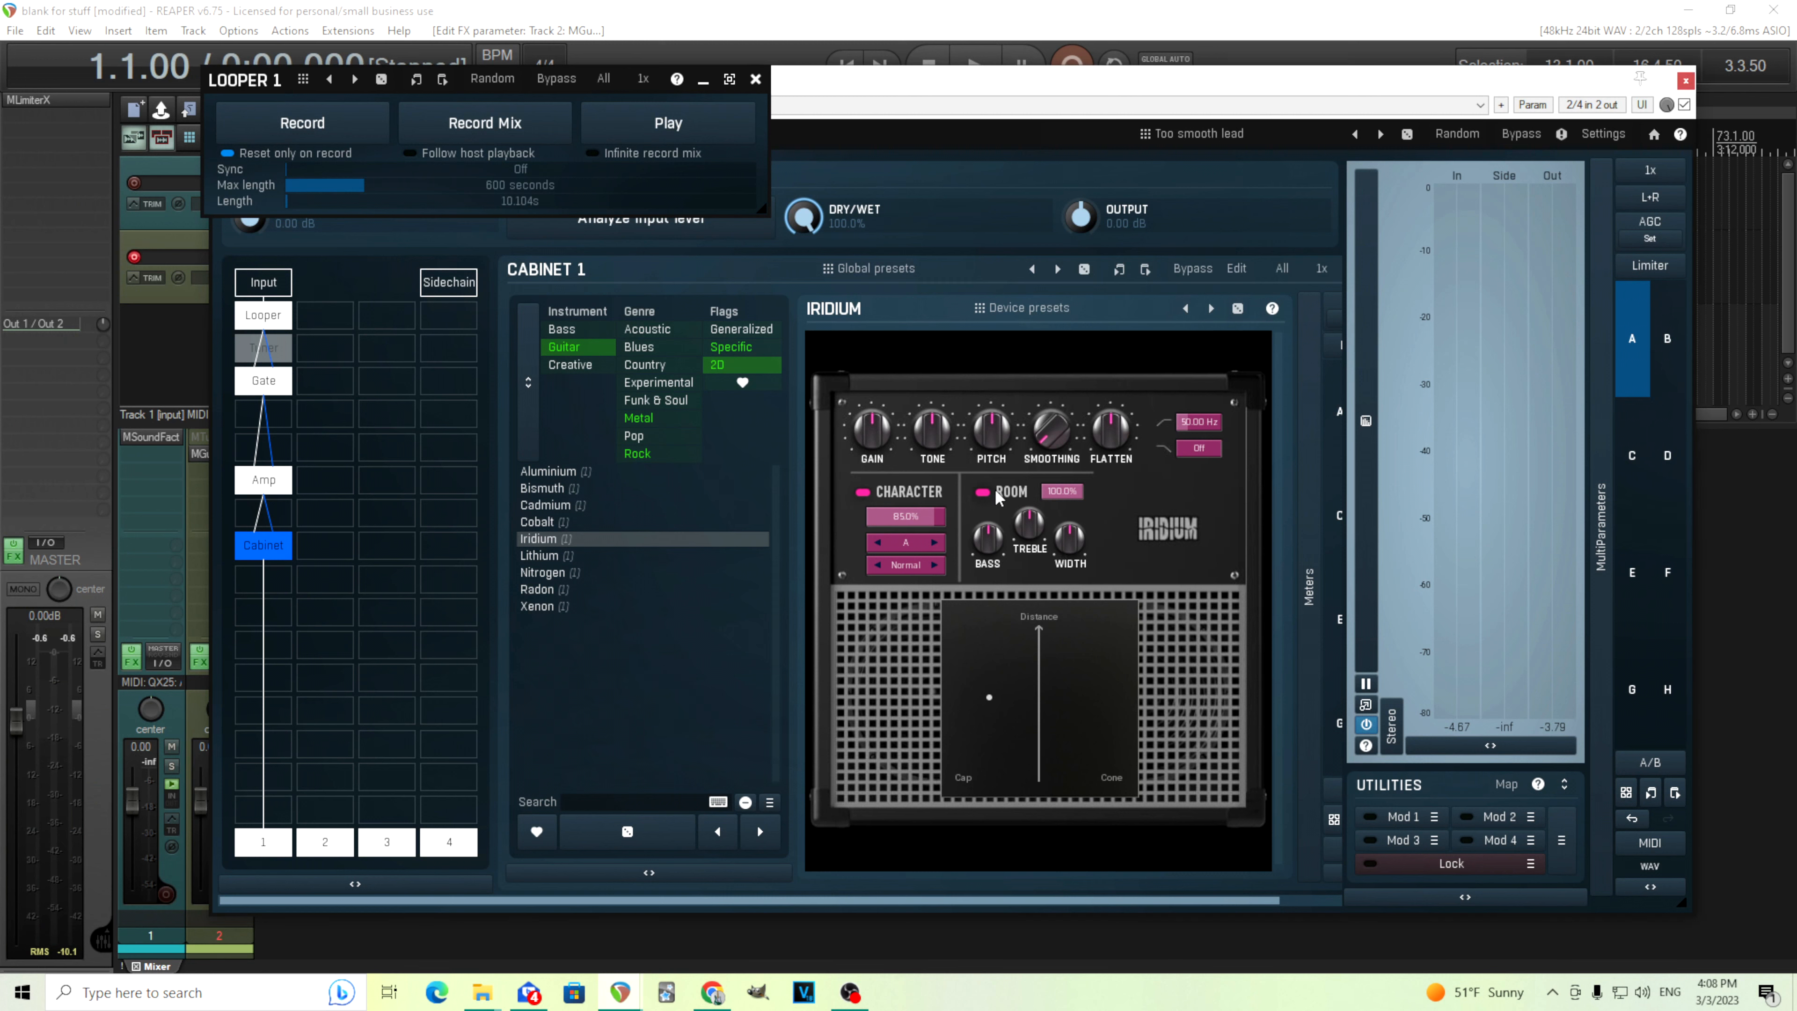
Switch off the cabinet Room and insert an ER plugin in the slot below the Cabinet
left_click(984, 493)
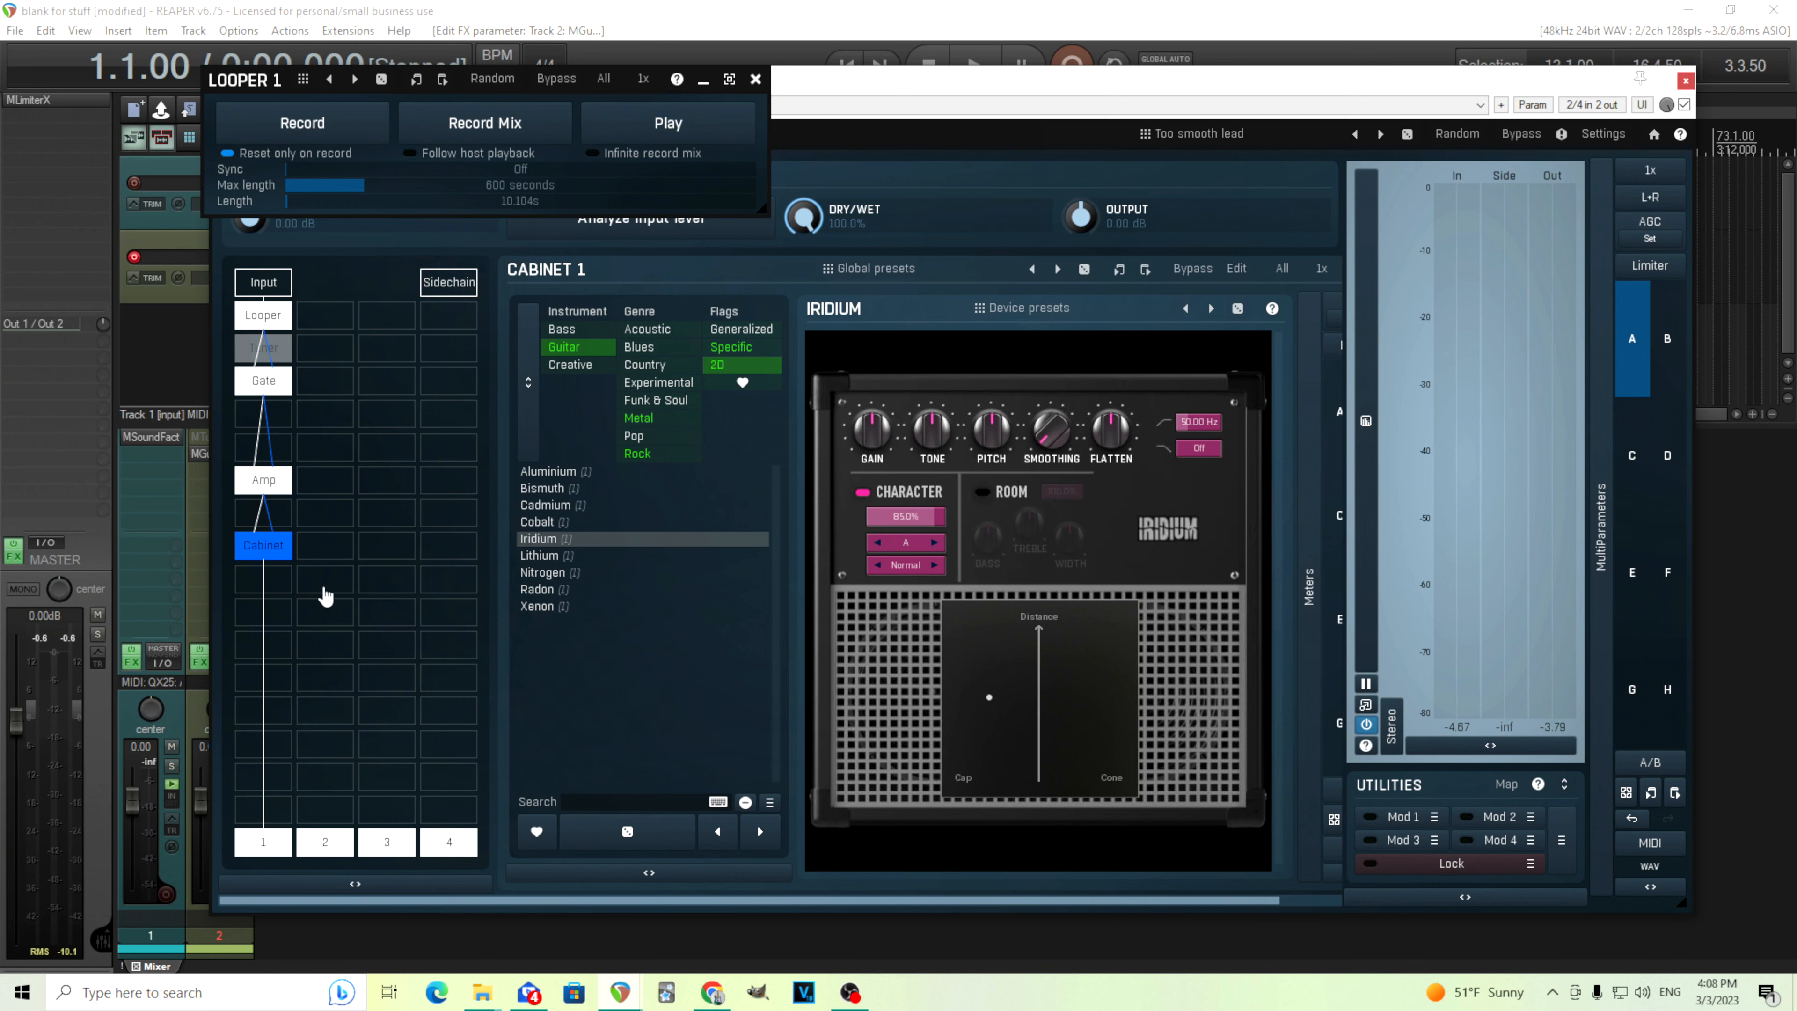
left_click(287, 618)
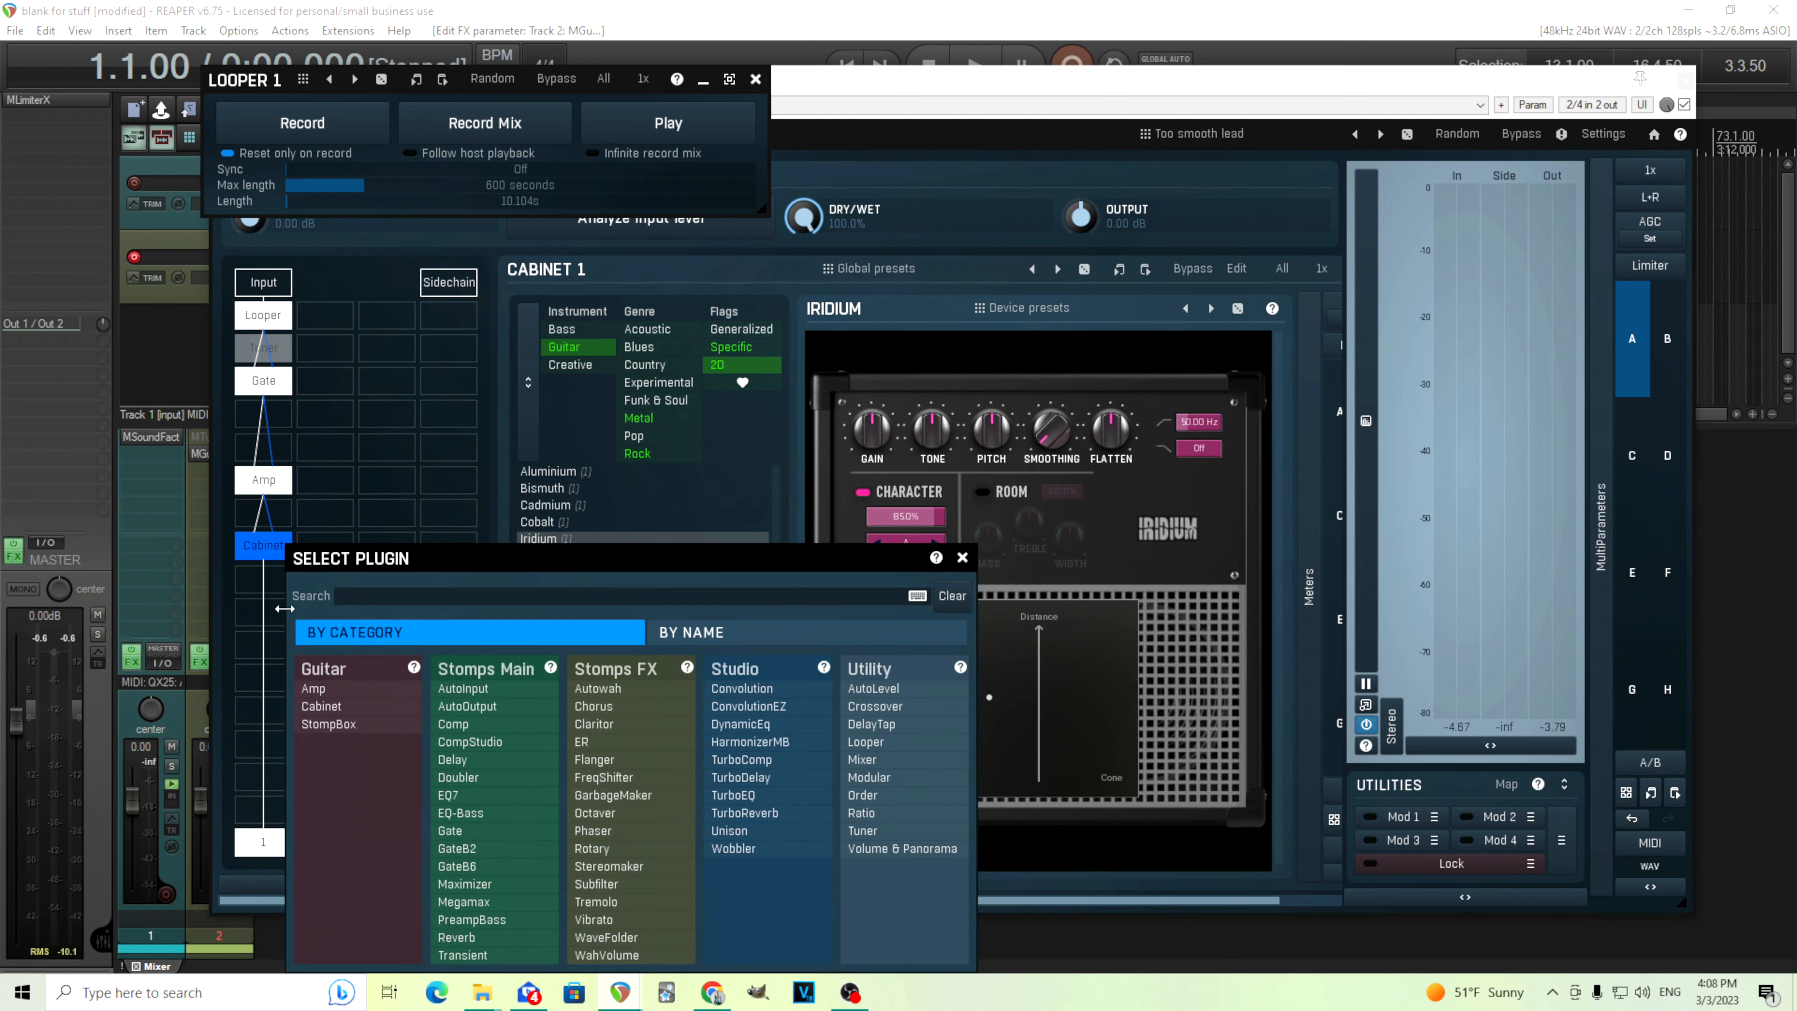
left_click(582, 742)
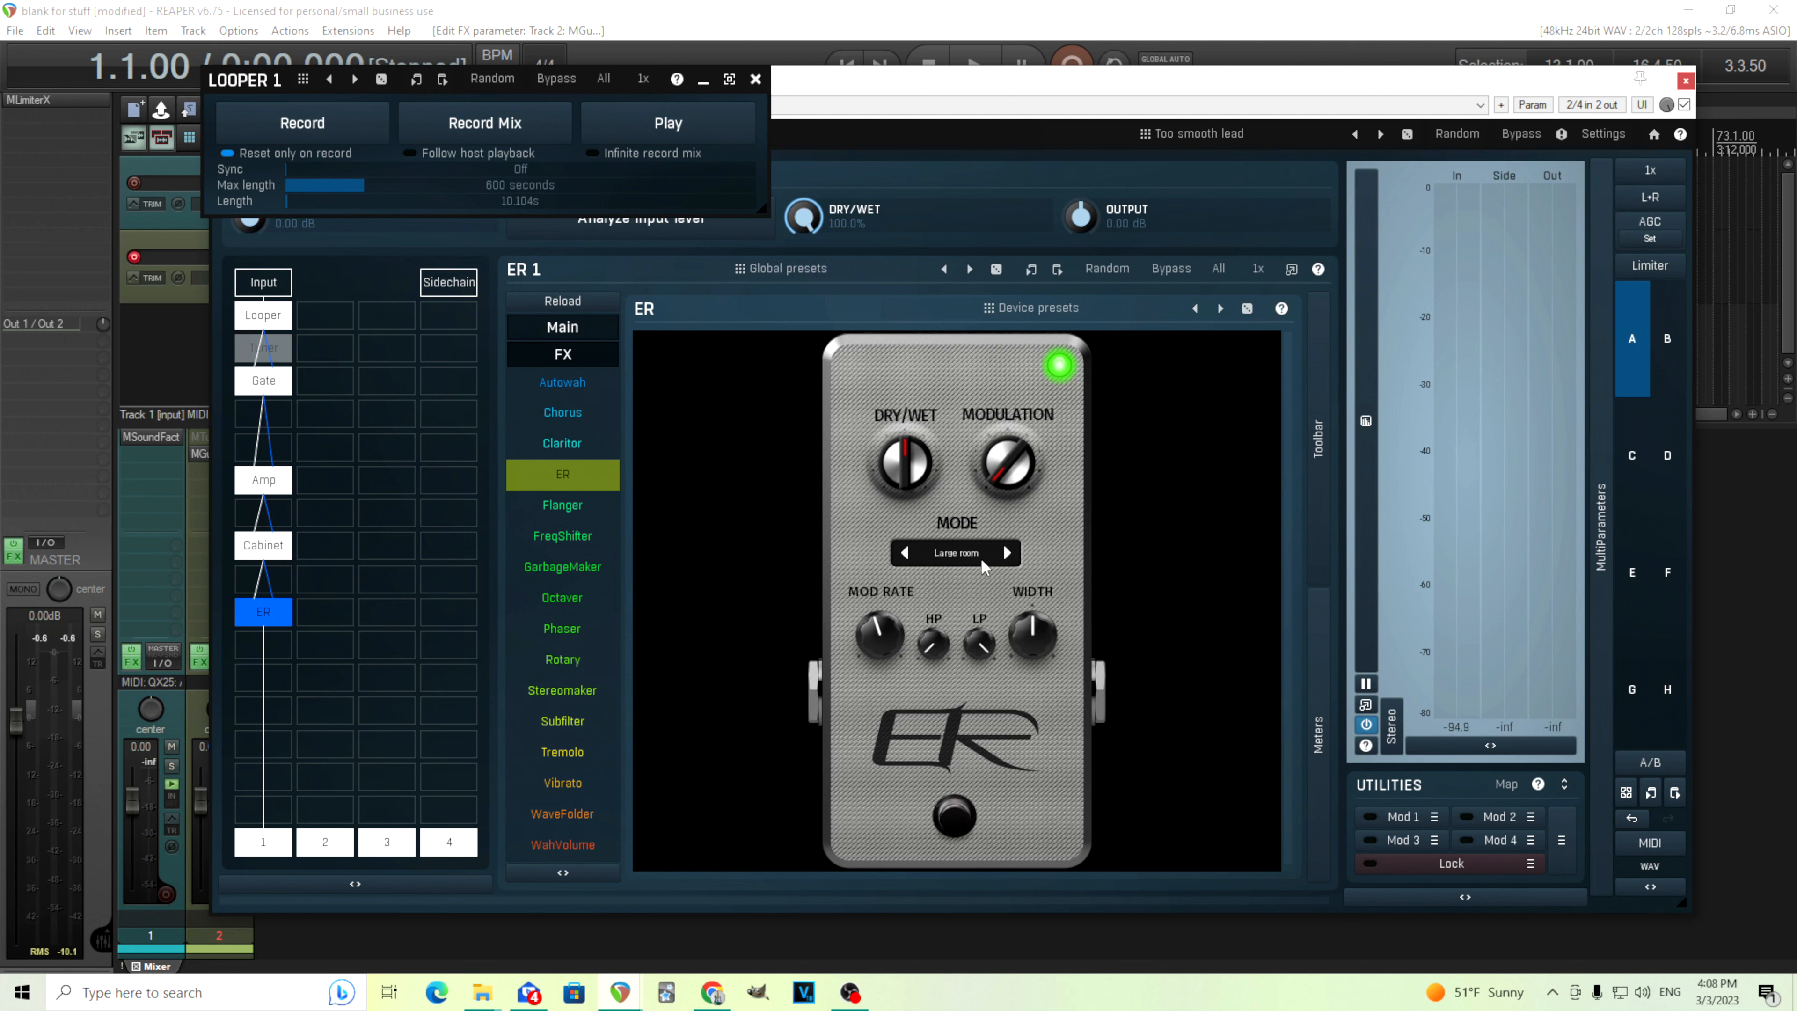
Start loop playback and step the ER mode through the presets to Studio
left_click(675, 133)
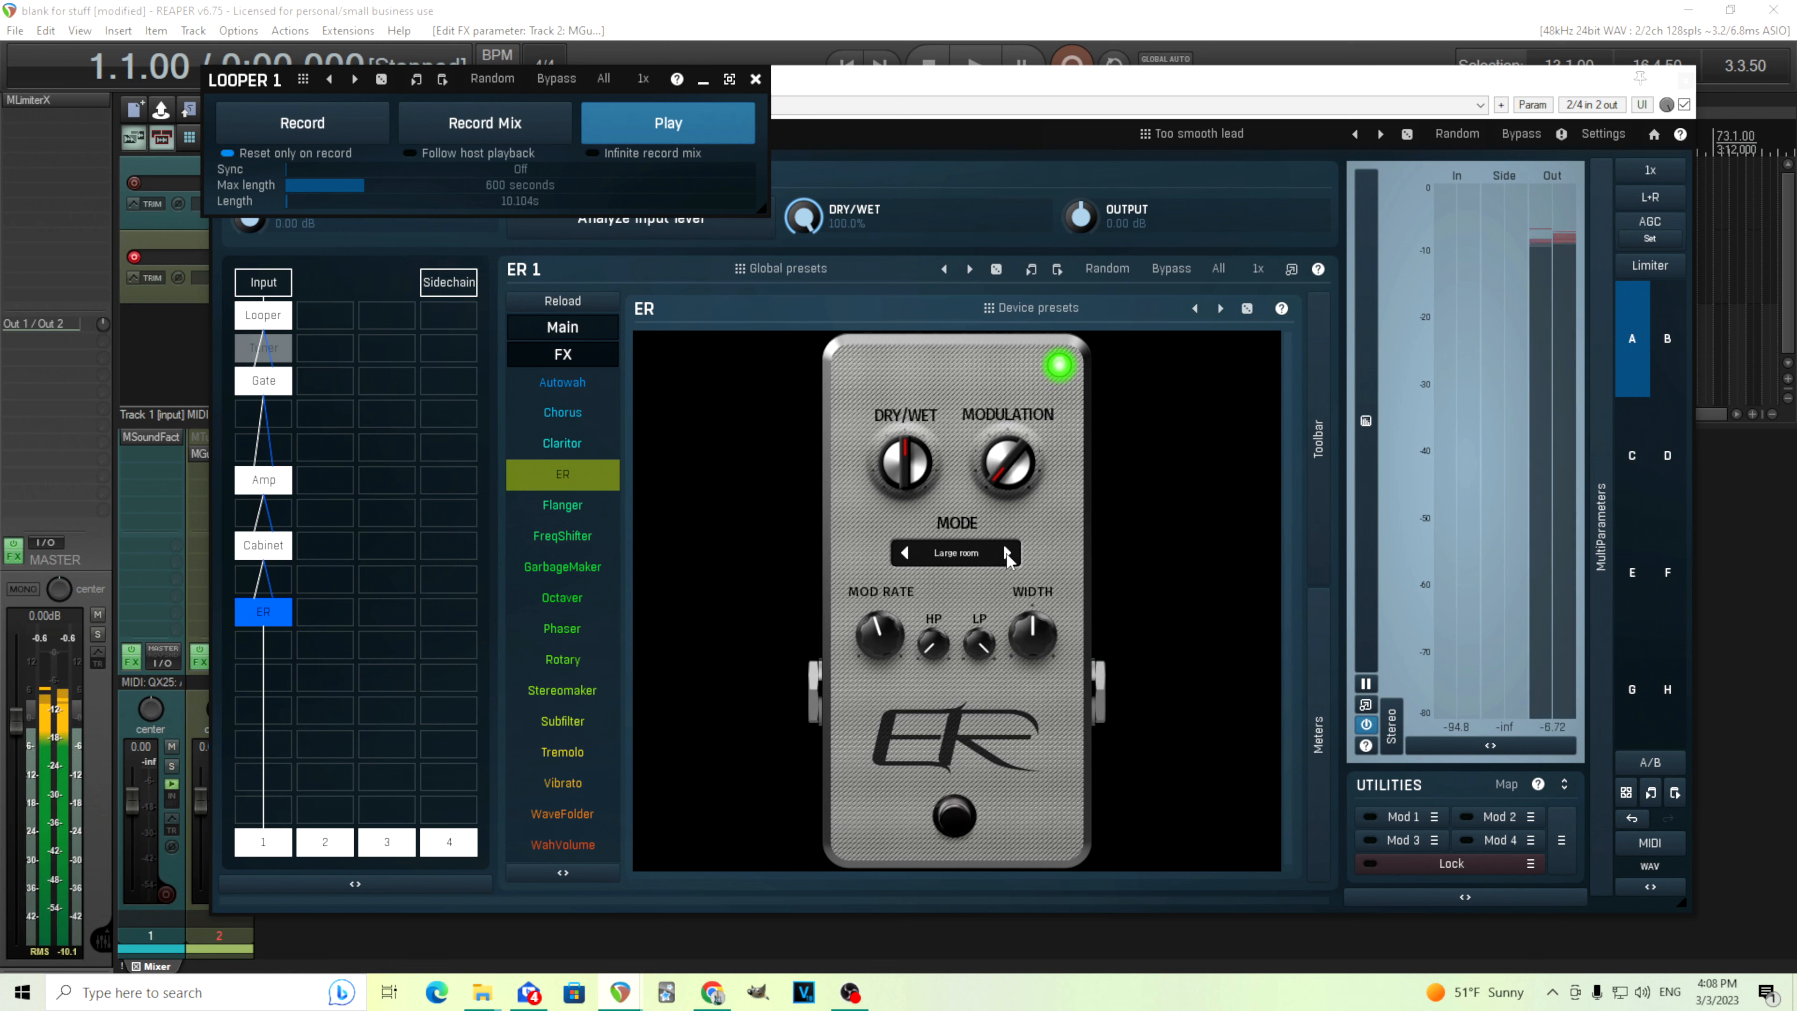
left_click(1007, 552)
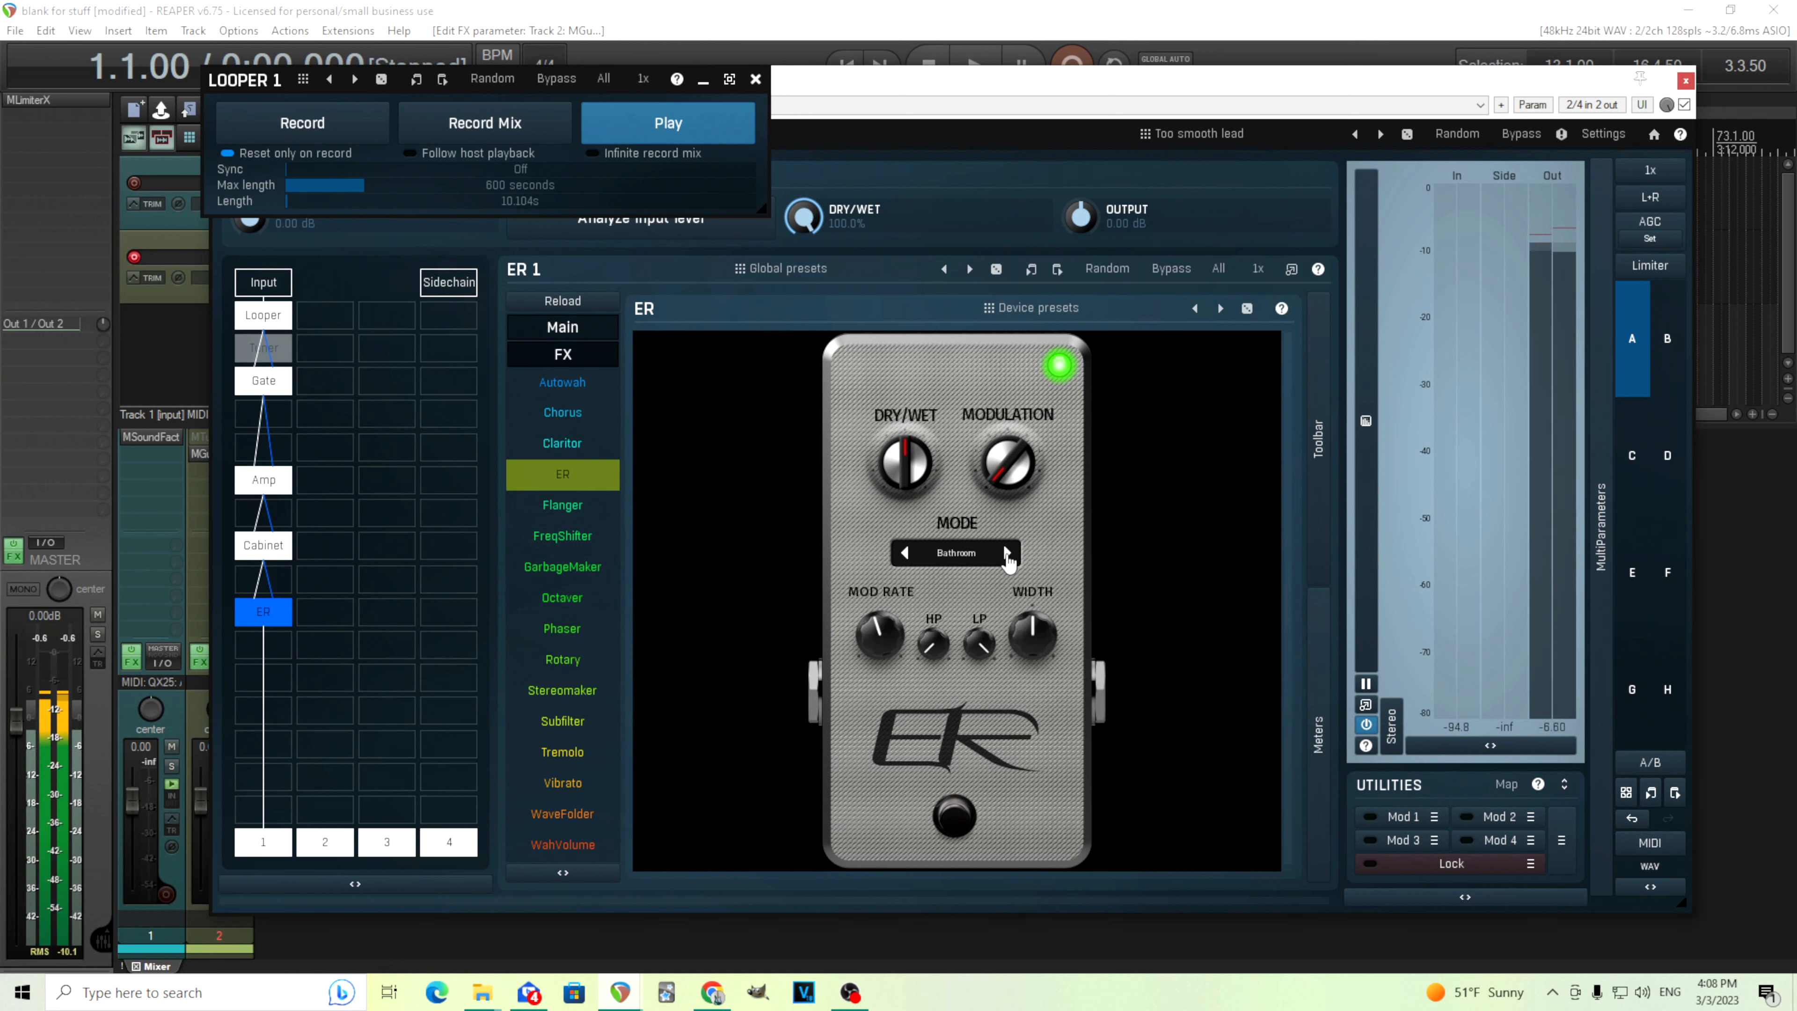
left_click(1007, 553)
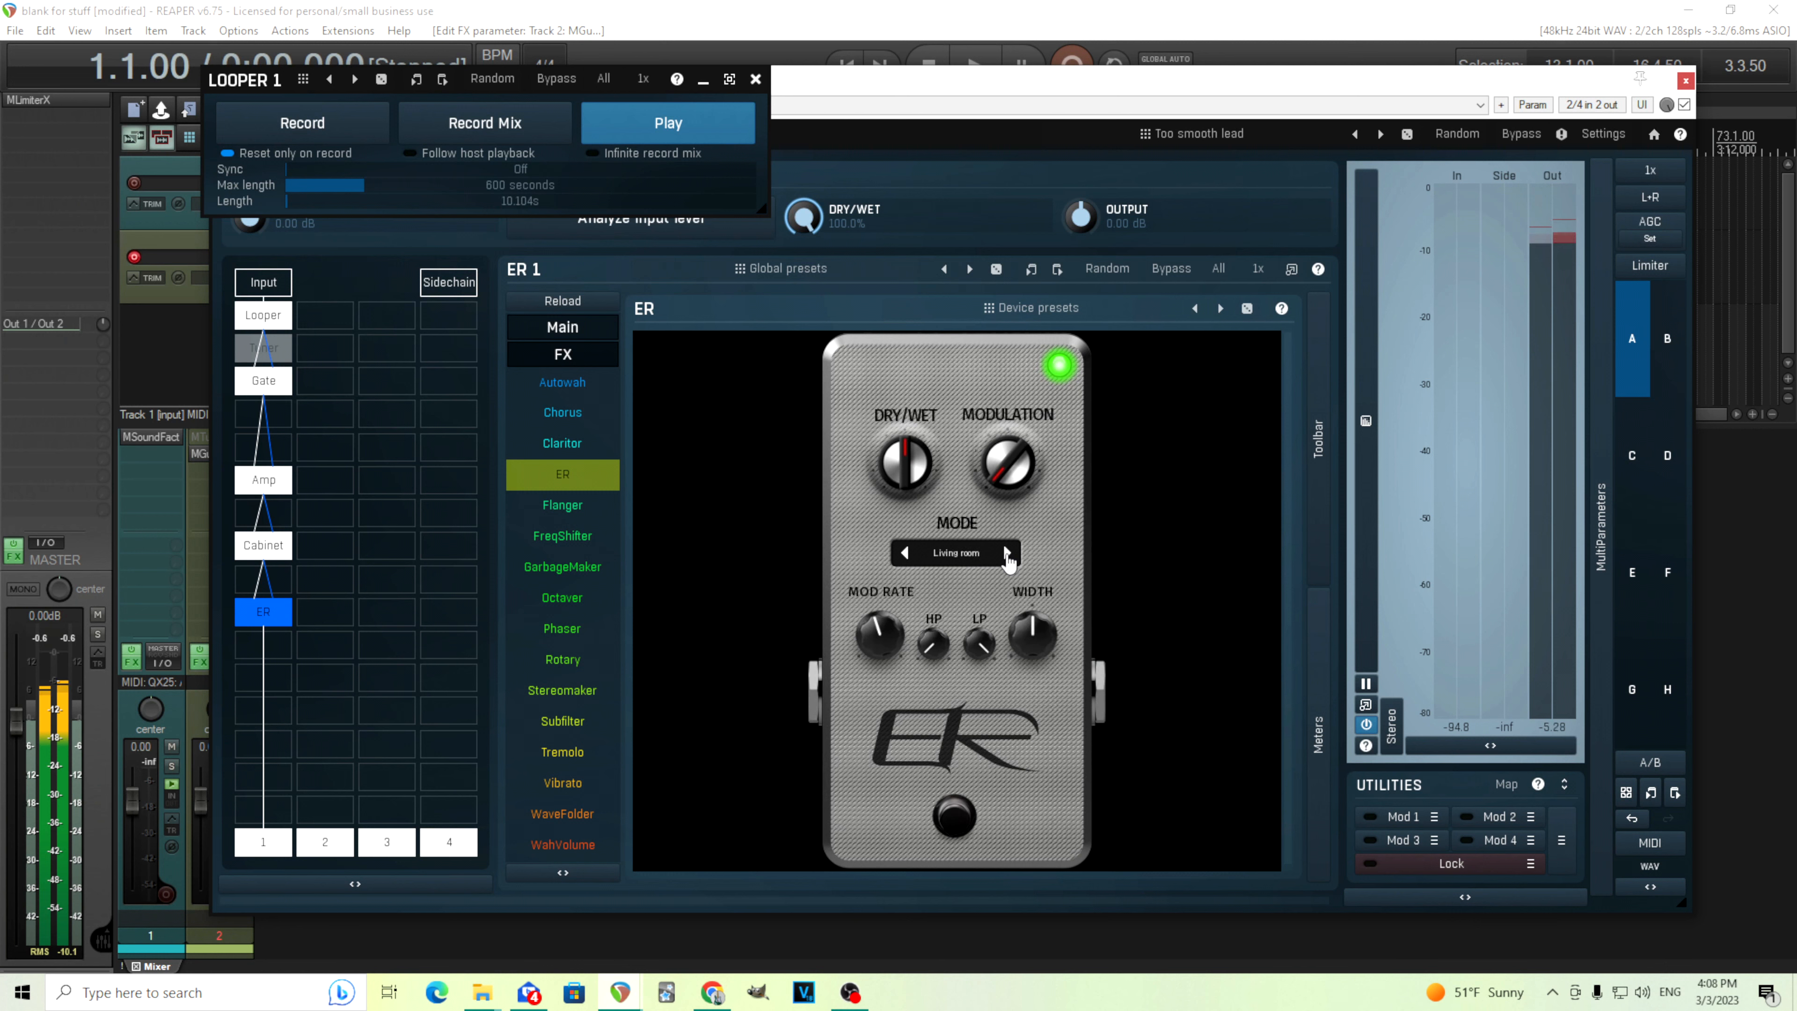
left_click(1006, 553)
left_click(1006, 553)
Raise the ER Dry/Wet knob, comparing with the effect bypassed, and stop playback
left_click(969, 818)
left_click(970, 818)
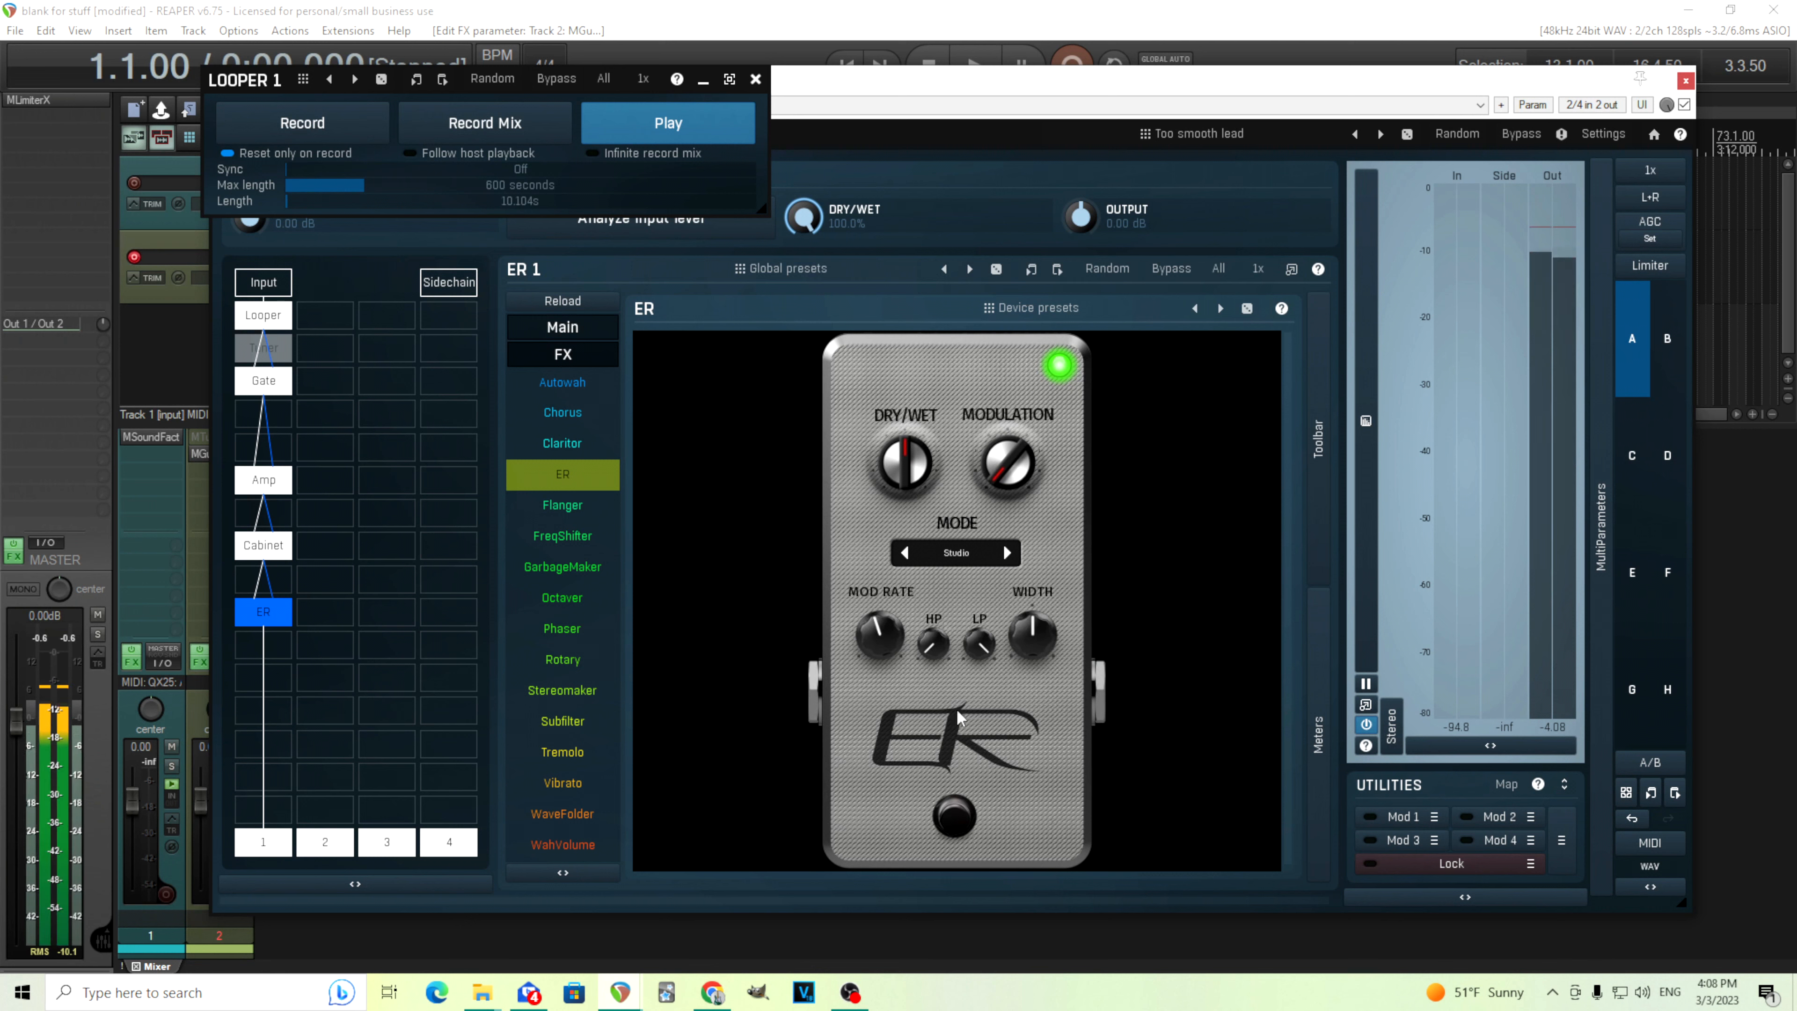
left_click_drag(917, 478, 917, 435)
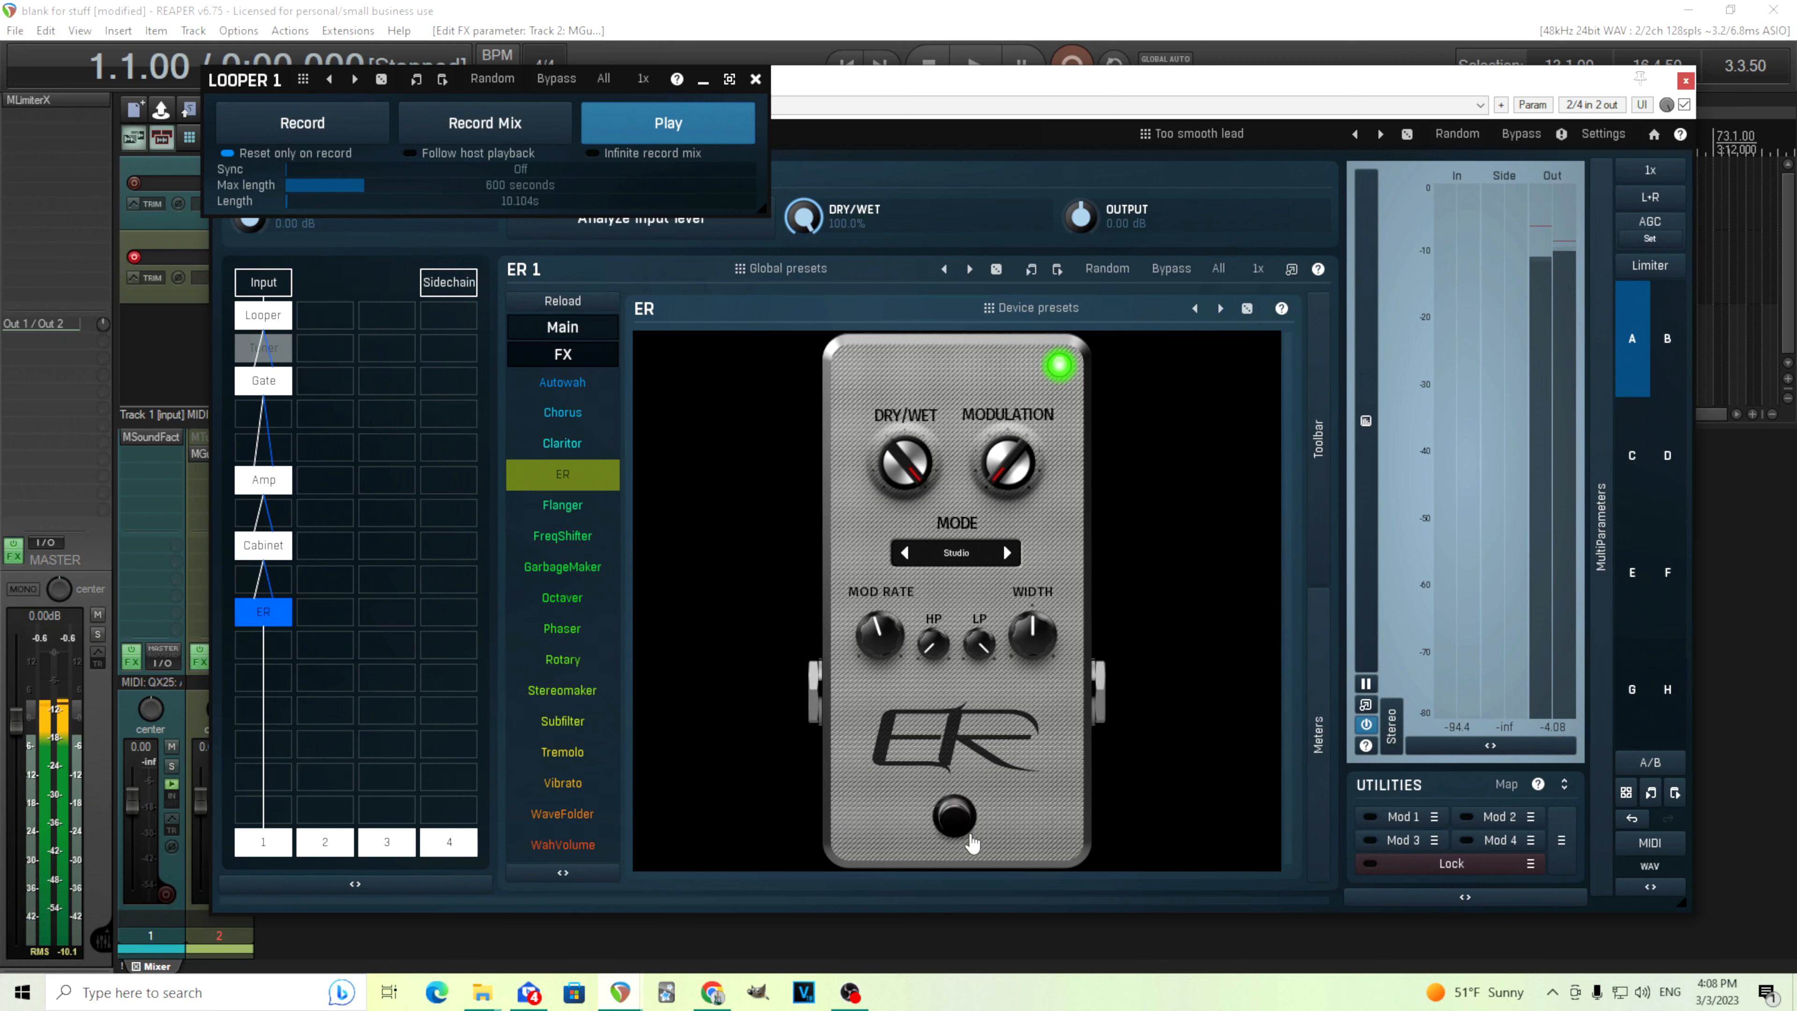
left_click(962, 822)
left_click(962, 821)
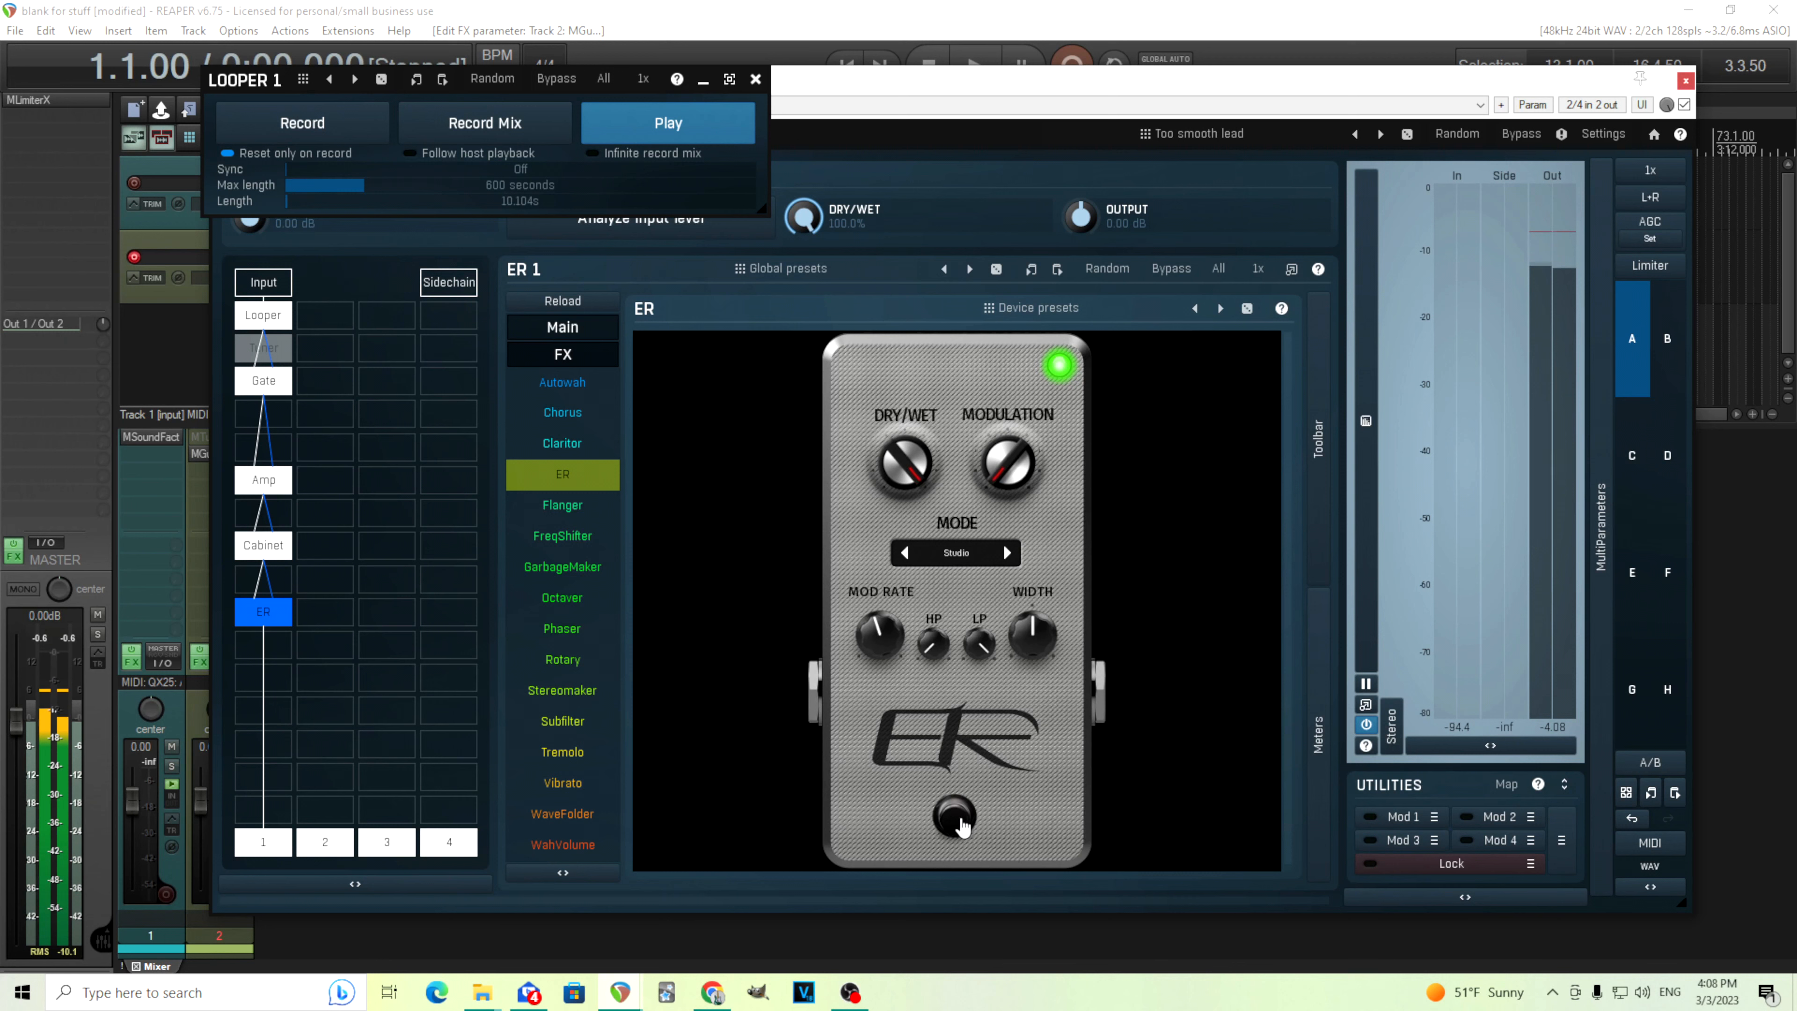
left_click(665, 127)
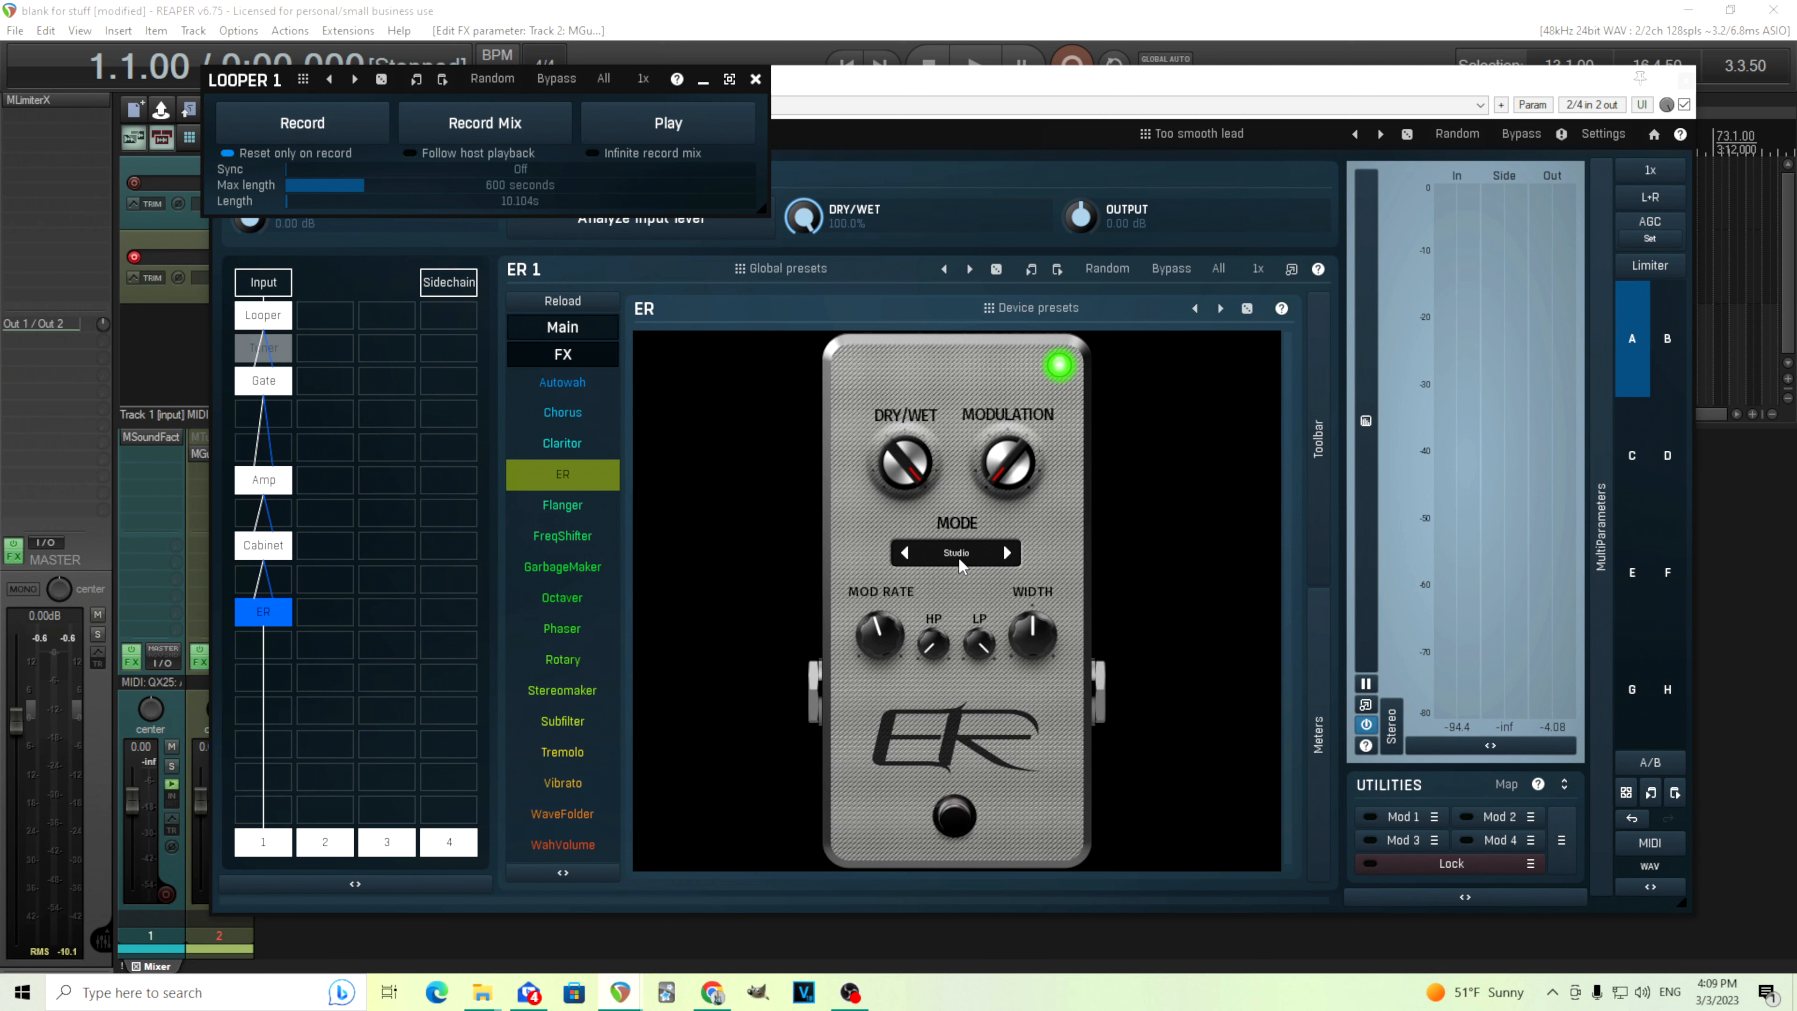
mouse_move(910, 470)
left_mouse_down()
mouse_move(910, 524)
mouse_move(910, 460)
left_mouse_up()
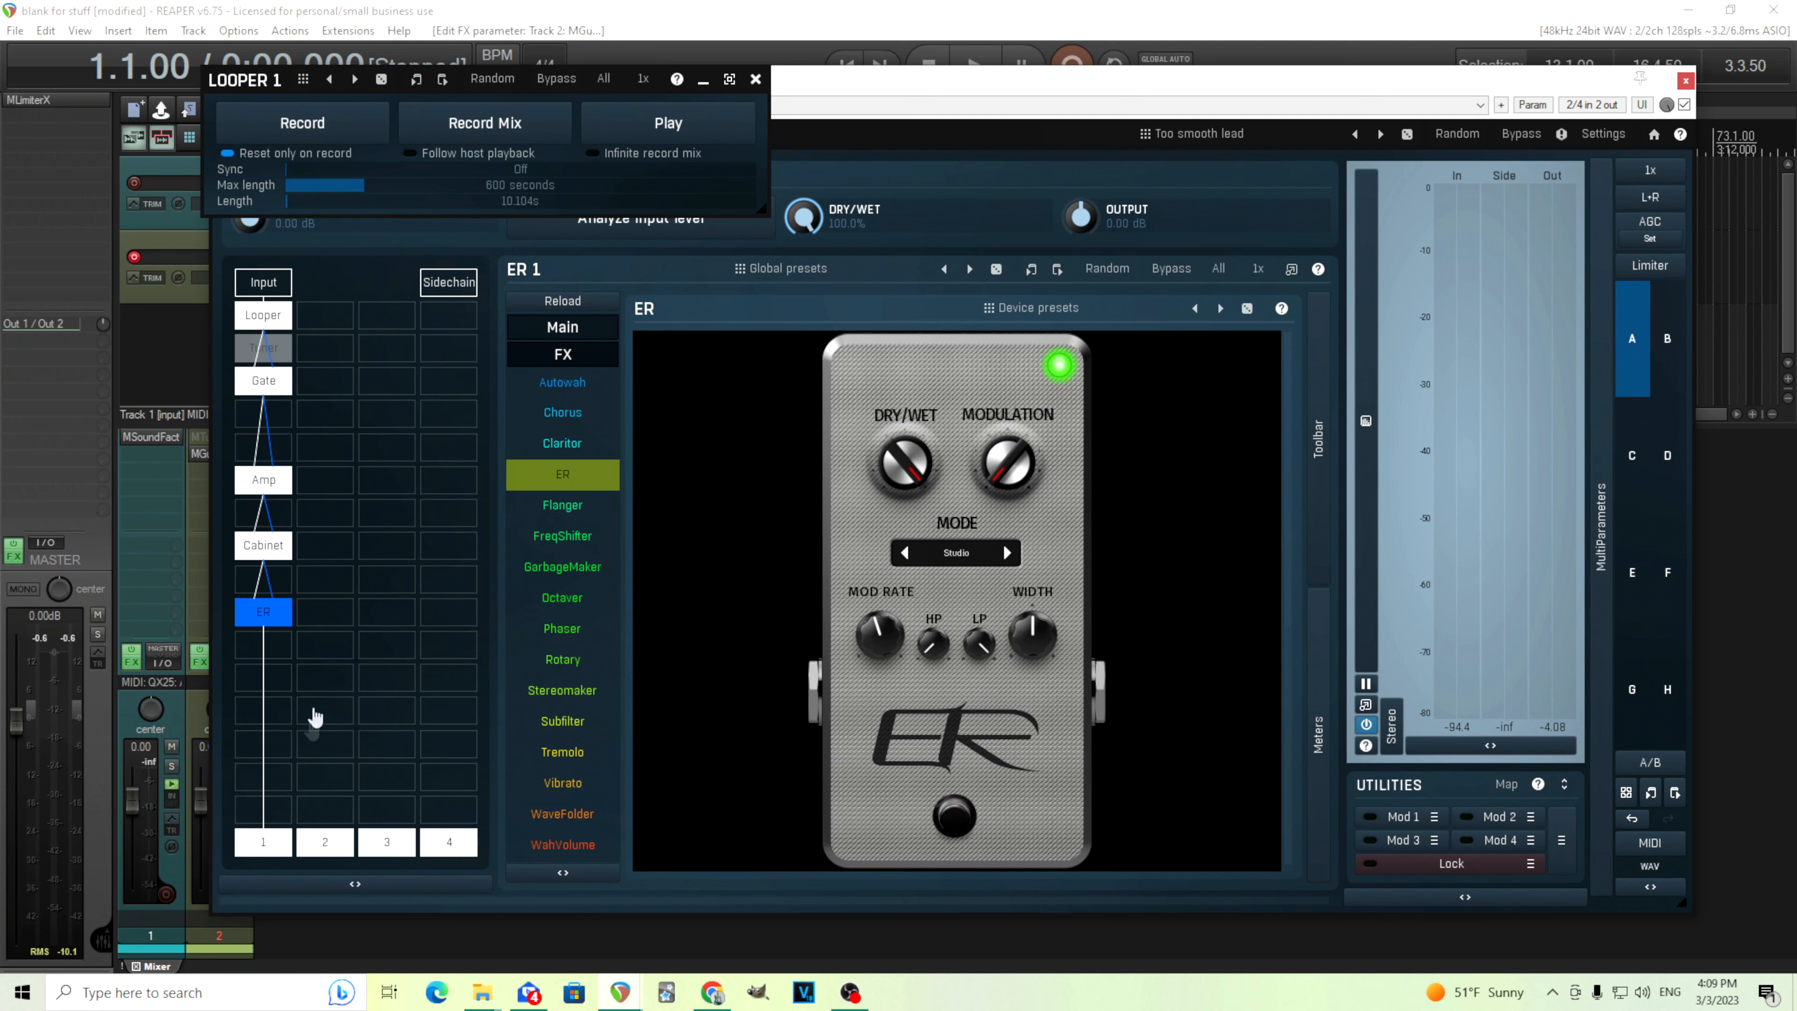
Move the ER module into the second parallel chain, one row beside the Cabinet
left_click_drag(264, 623, 317, 623)
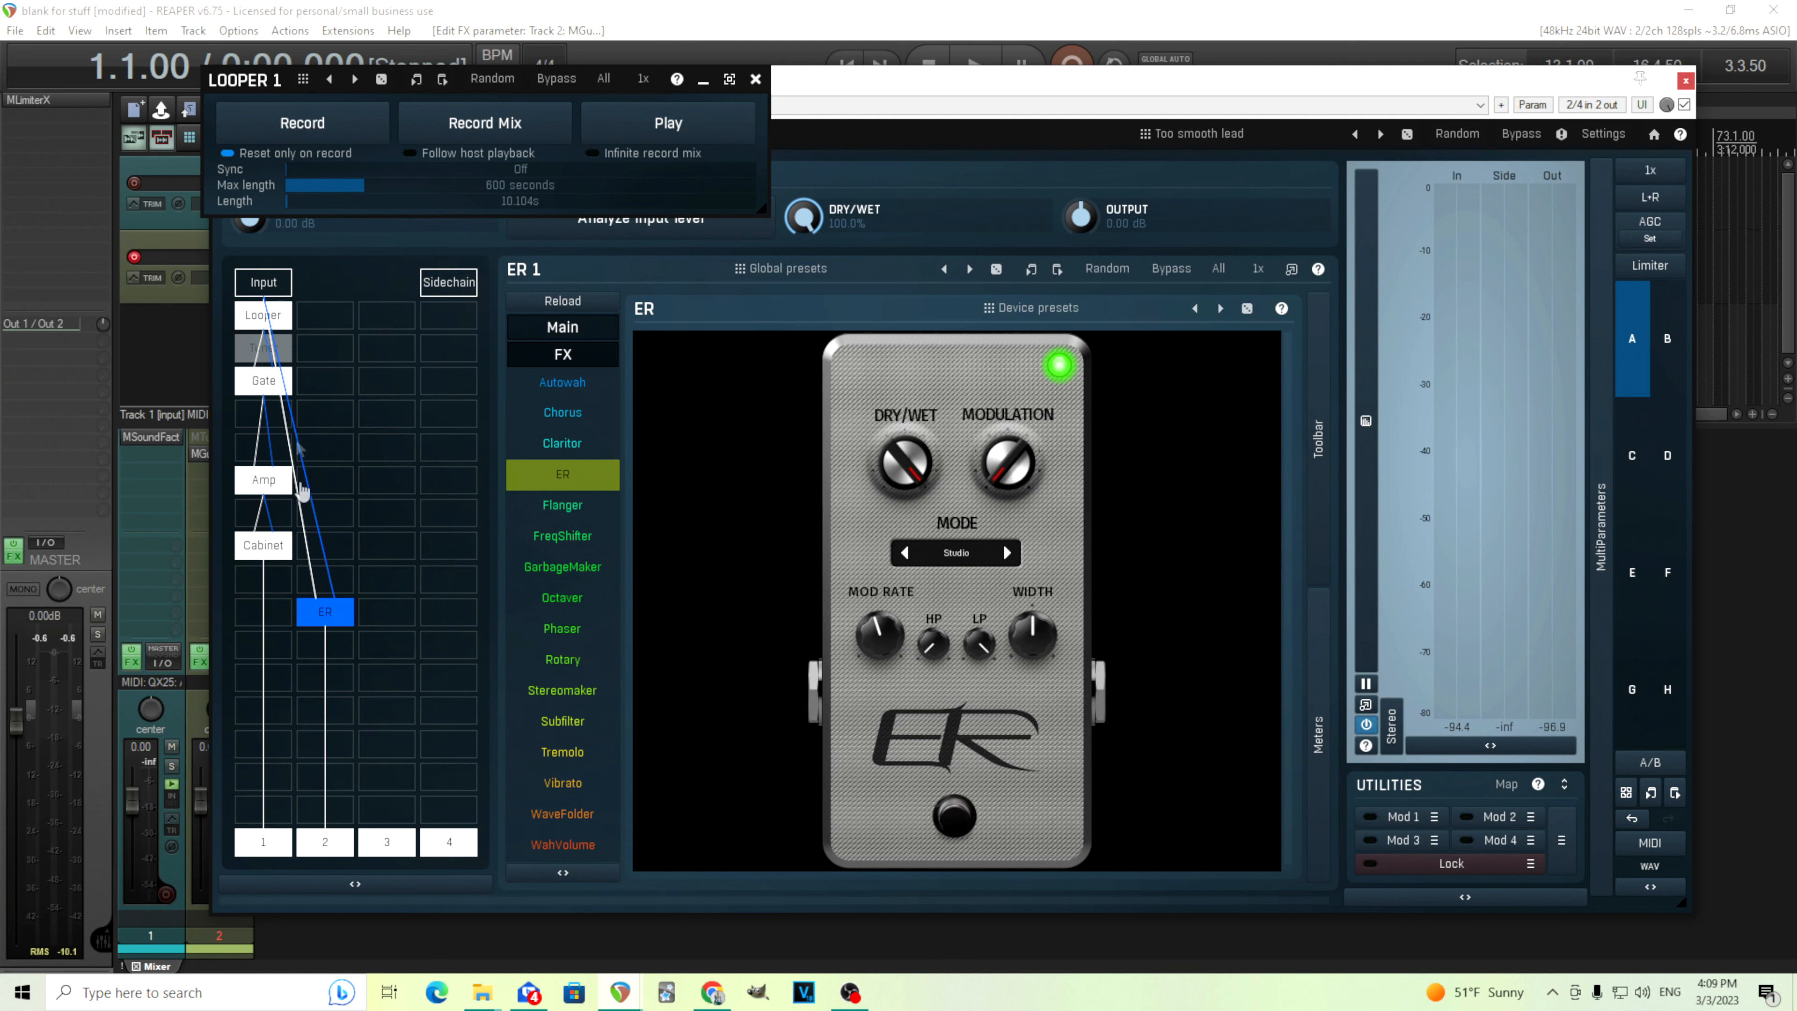
right_click(325, 615)
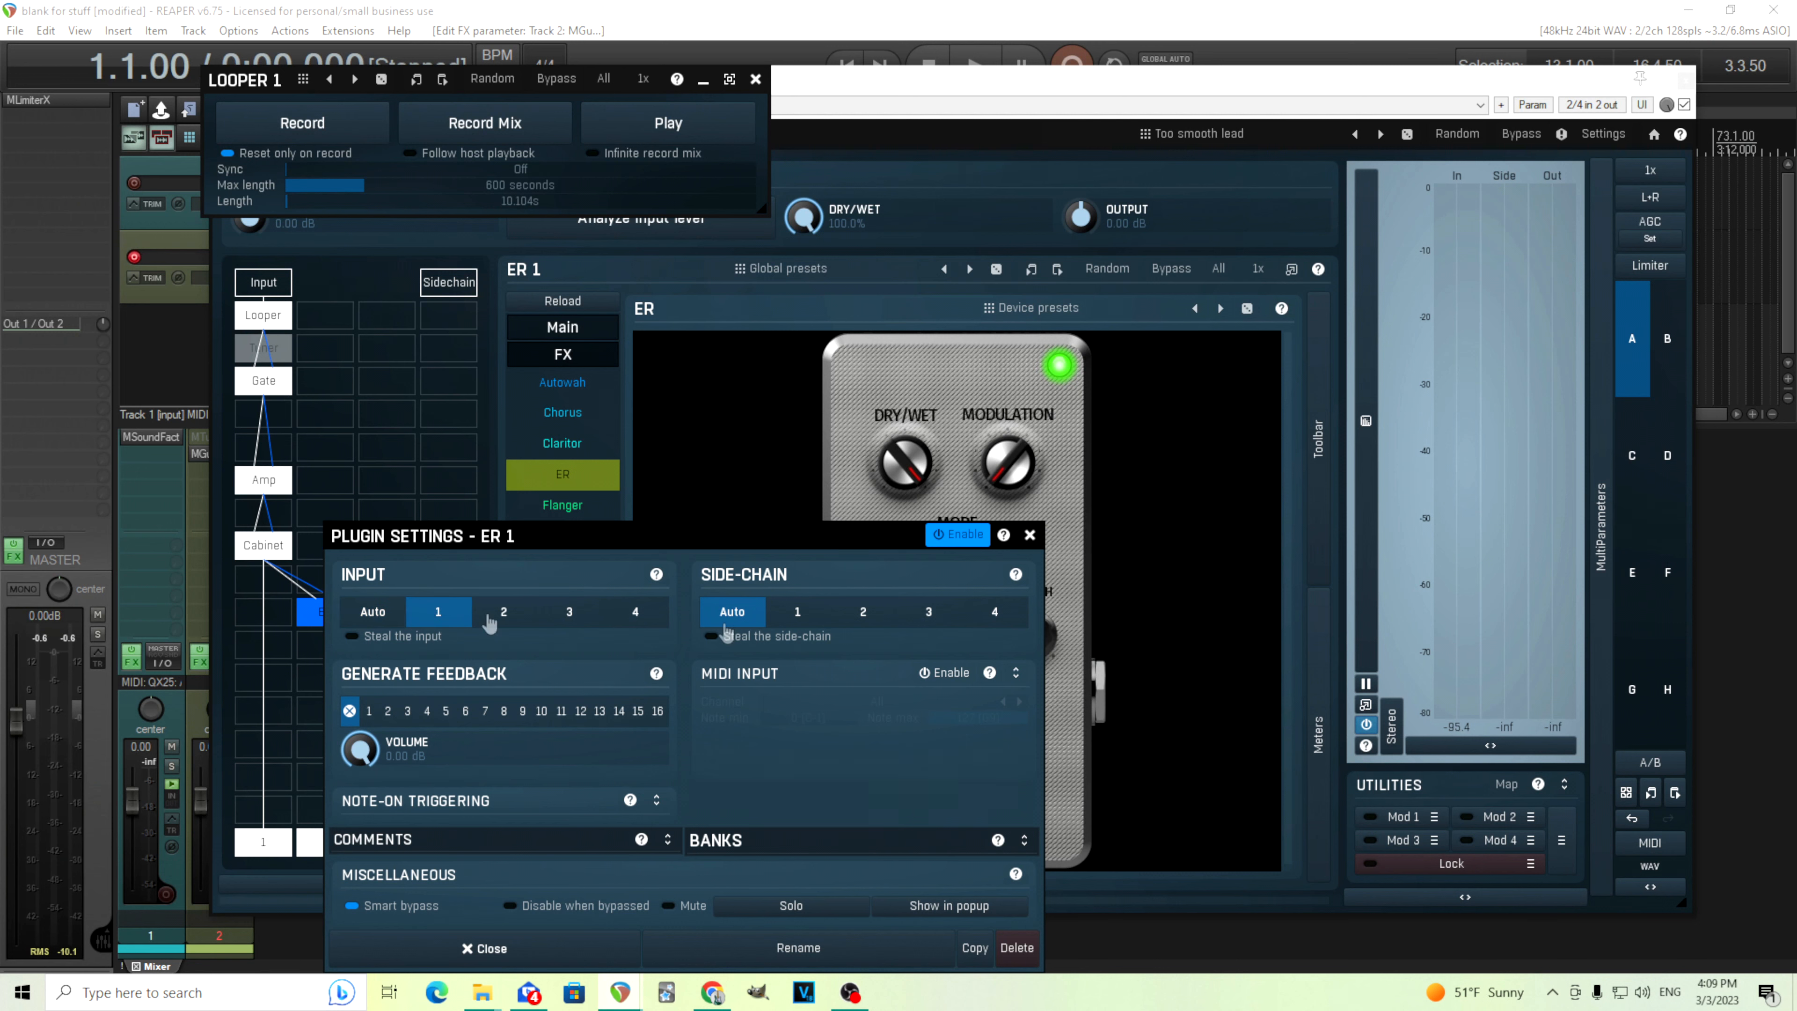
left_click(1030, 534)
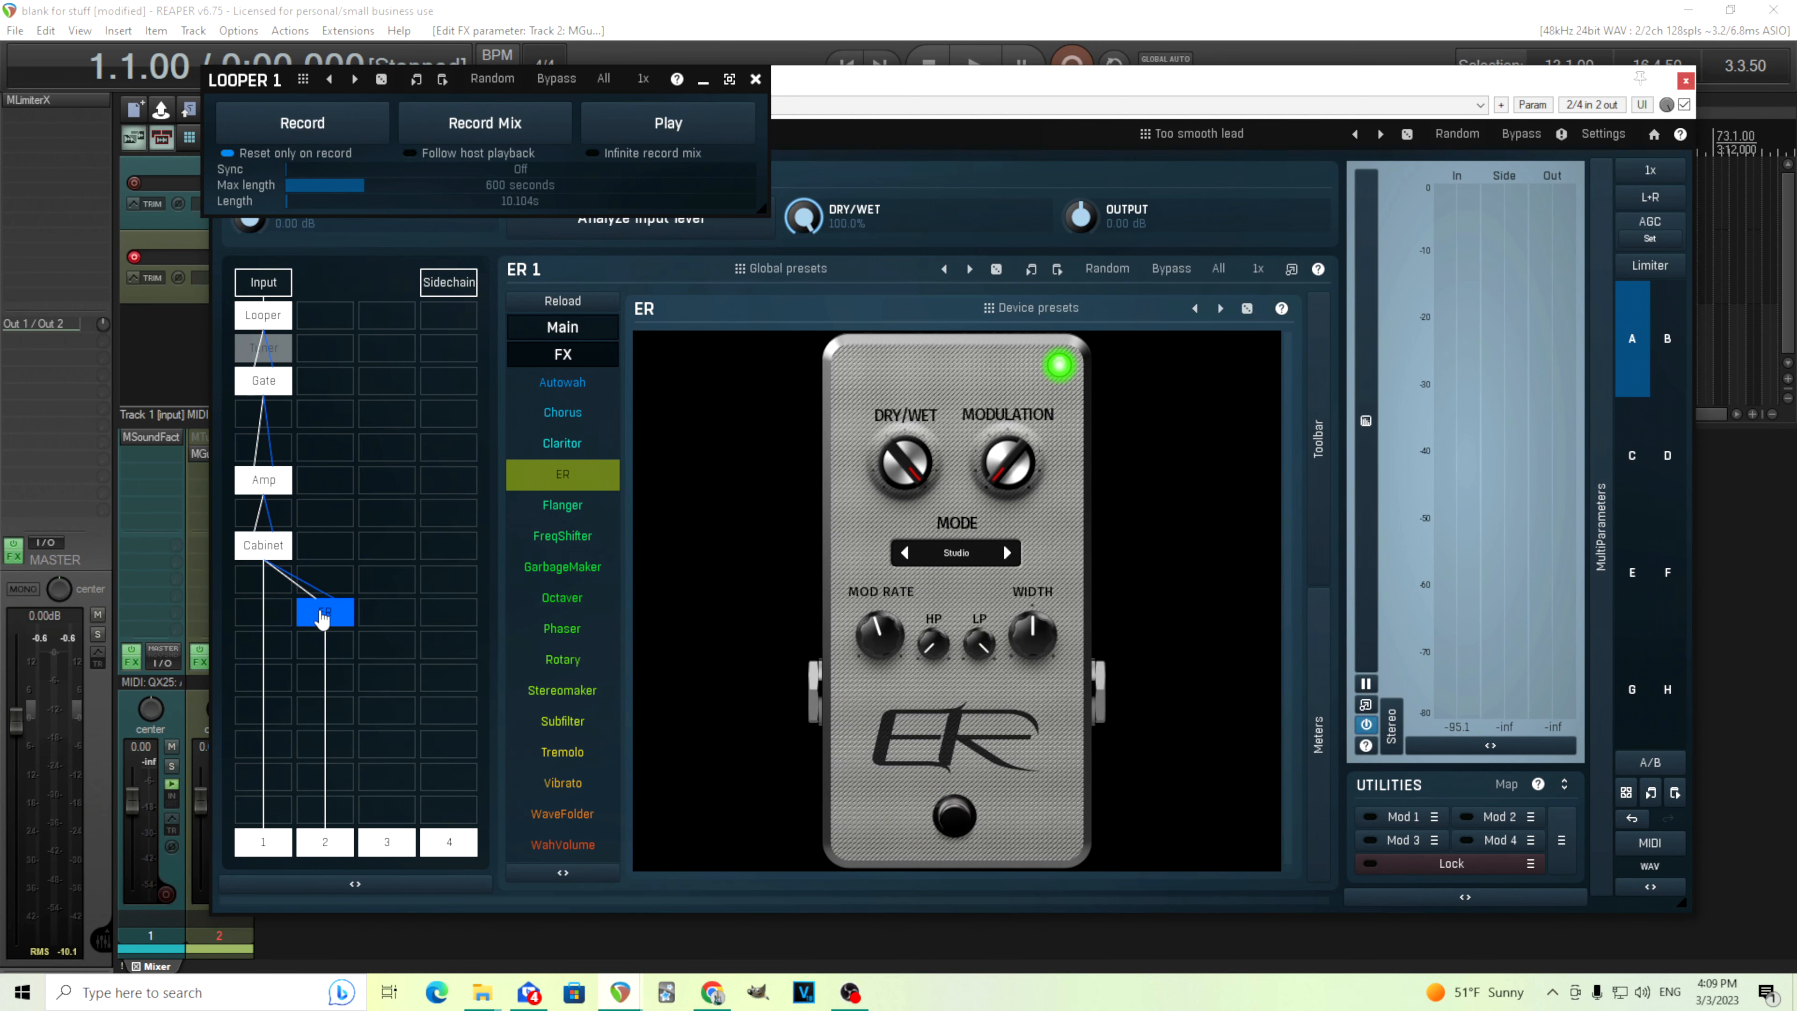
left_click_drag(322, 612, 317, 586)
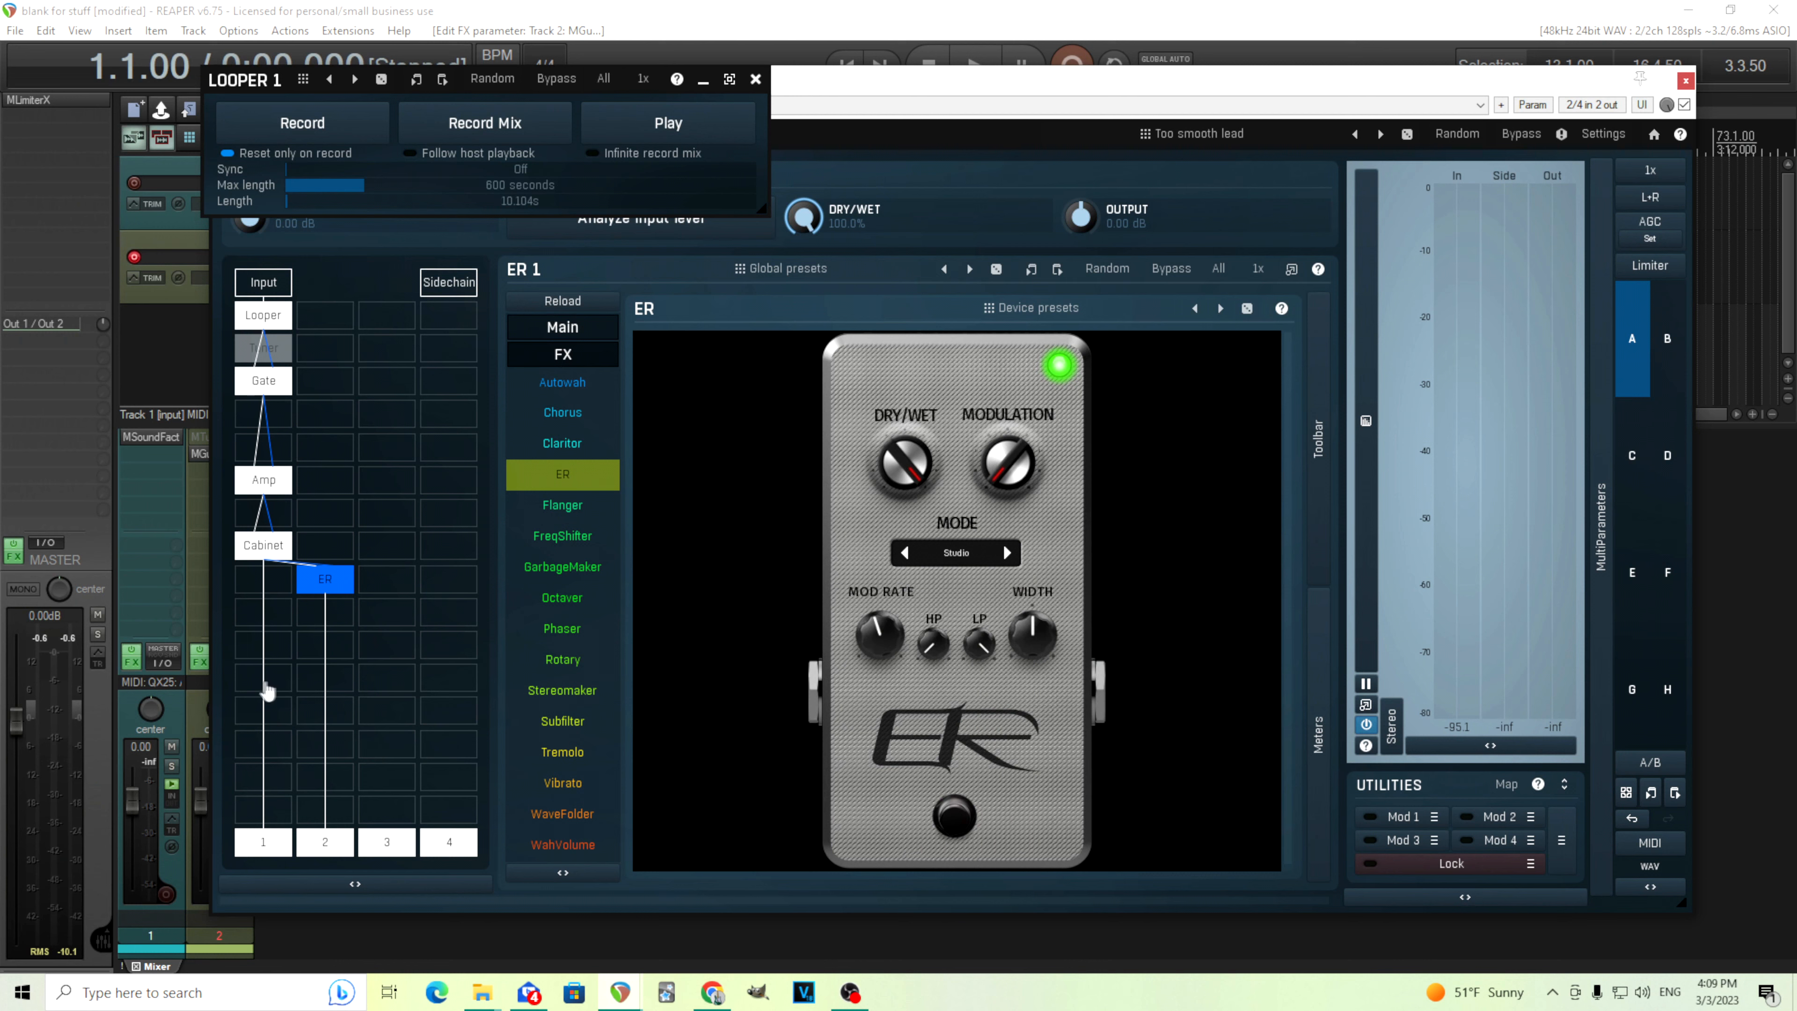
Insert a Mixer module in the first chain below the Cabinet
double_click(263, 687)
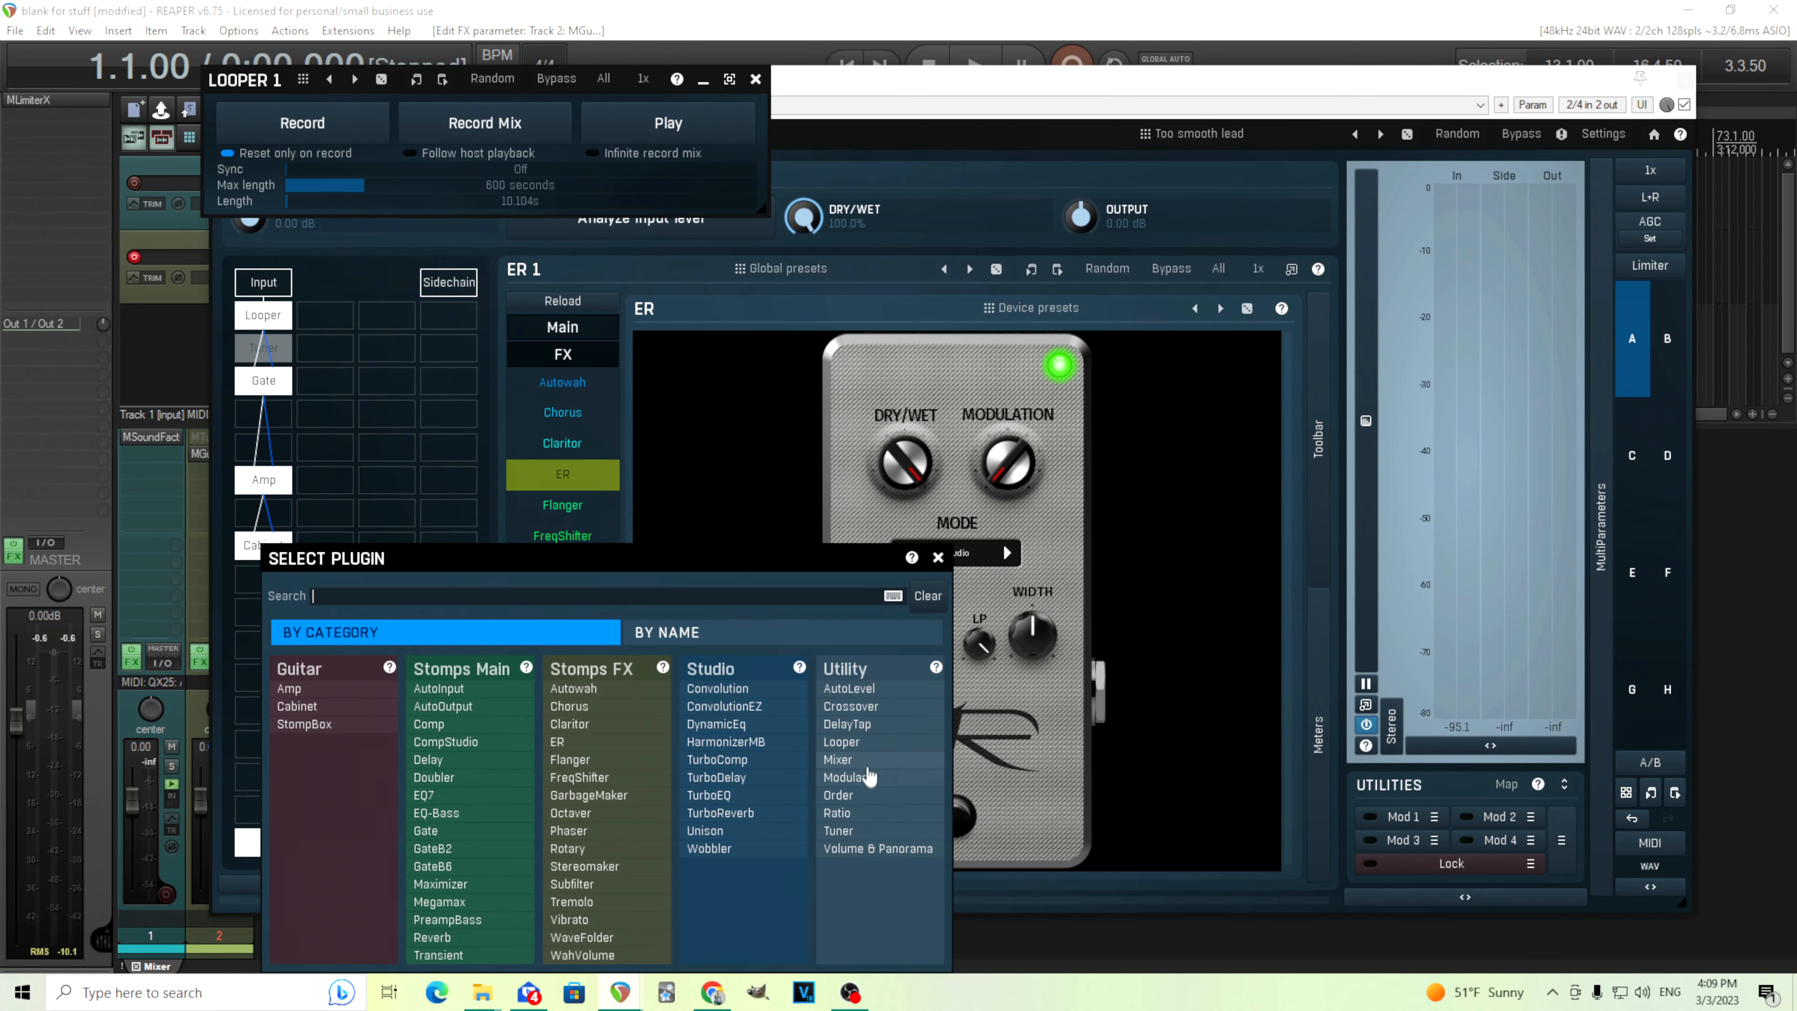
left_click(867, 762)
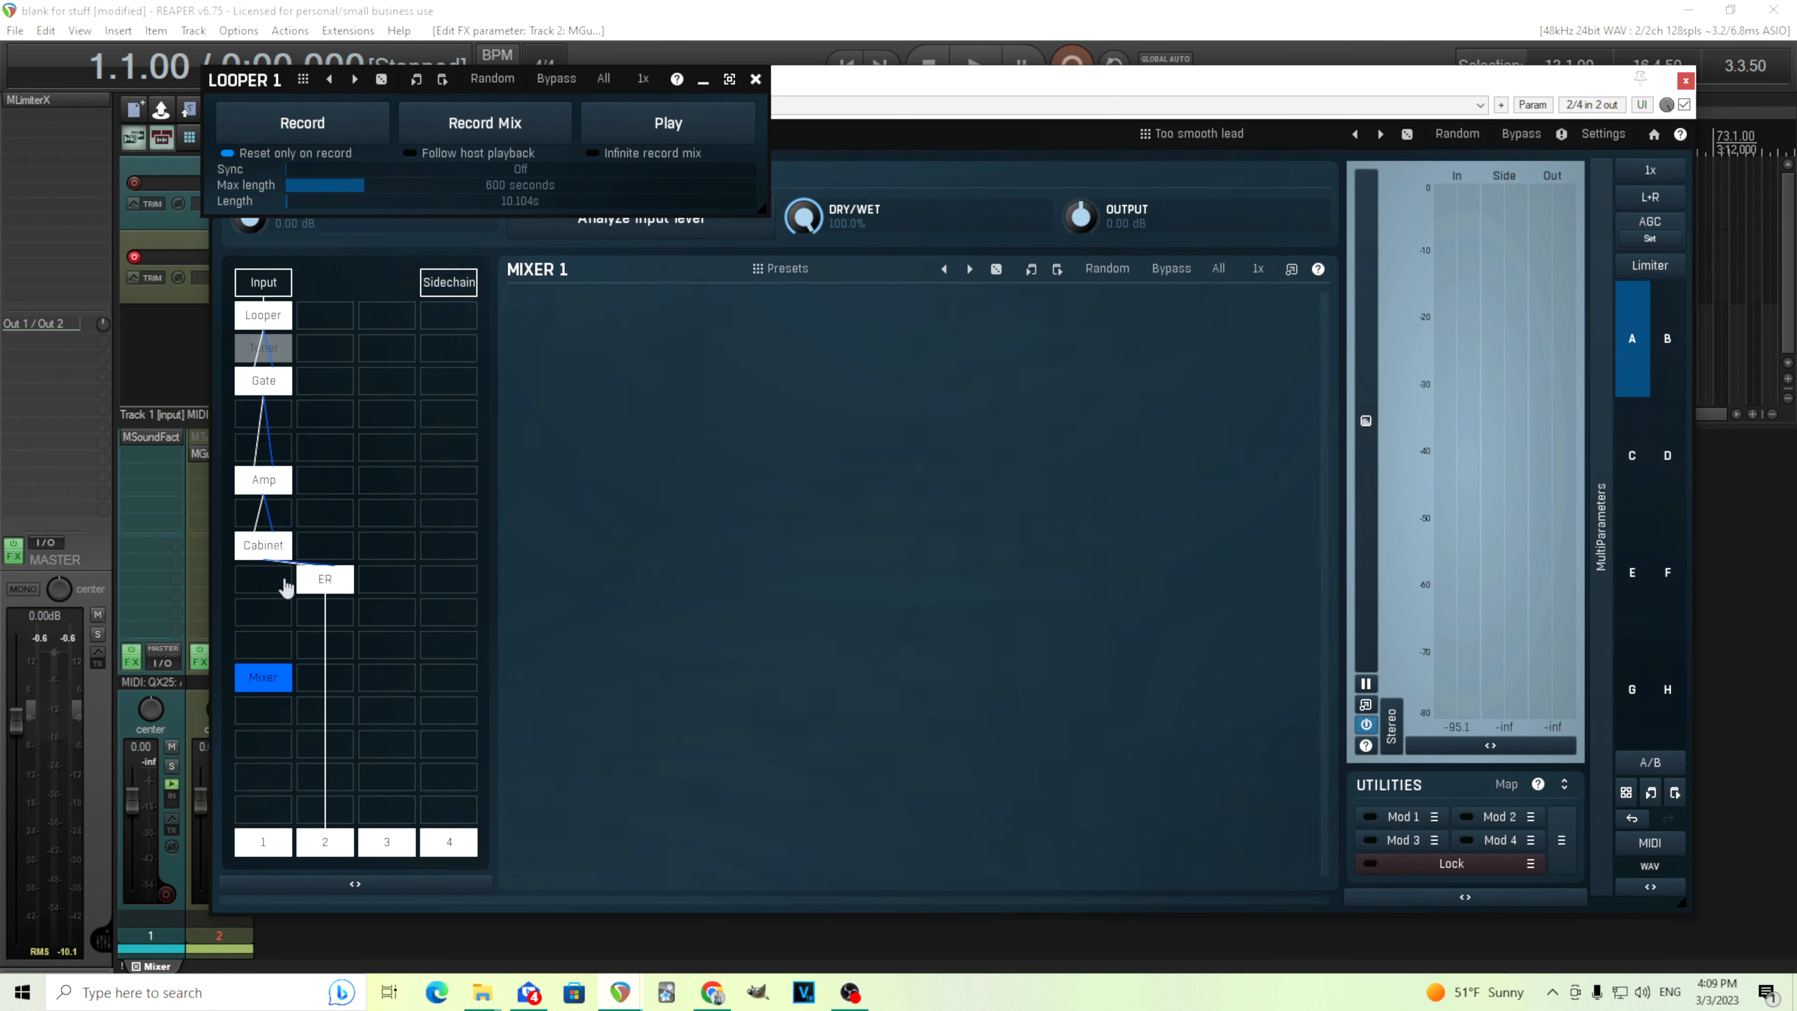
Move the Amp, Cabinet, ER and Mixer modules up one row each to close the gaps in the chains
left_click_drag(282, 483, 276, 416)
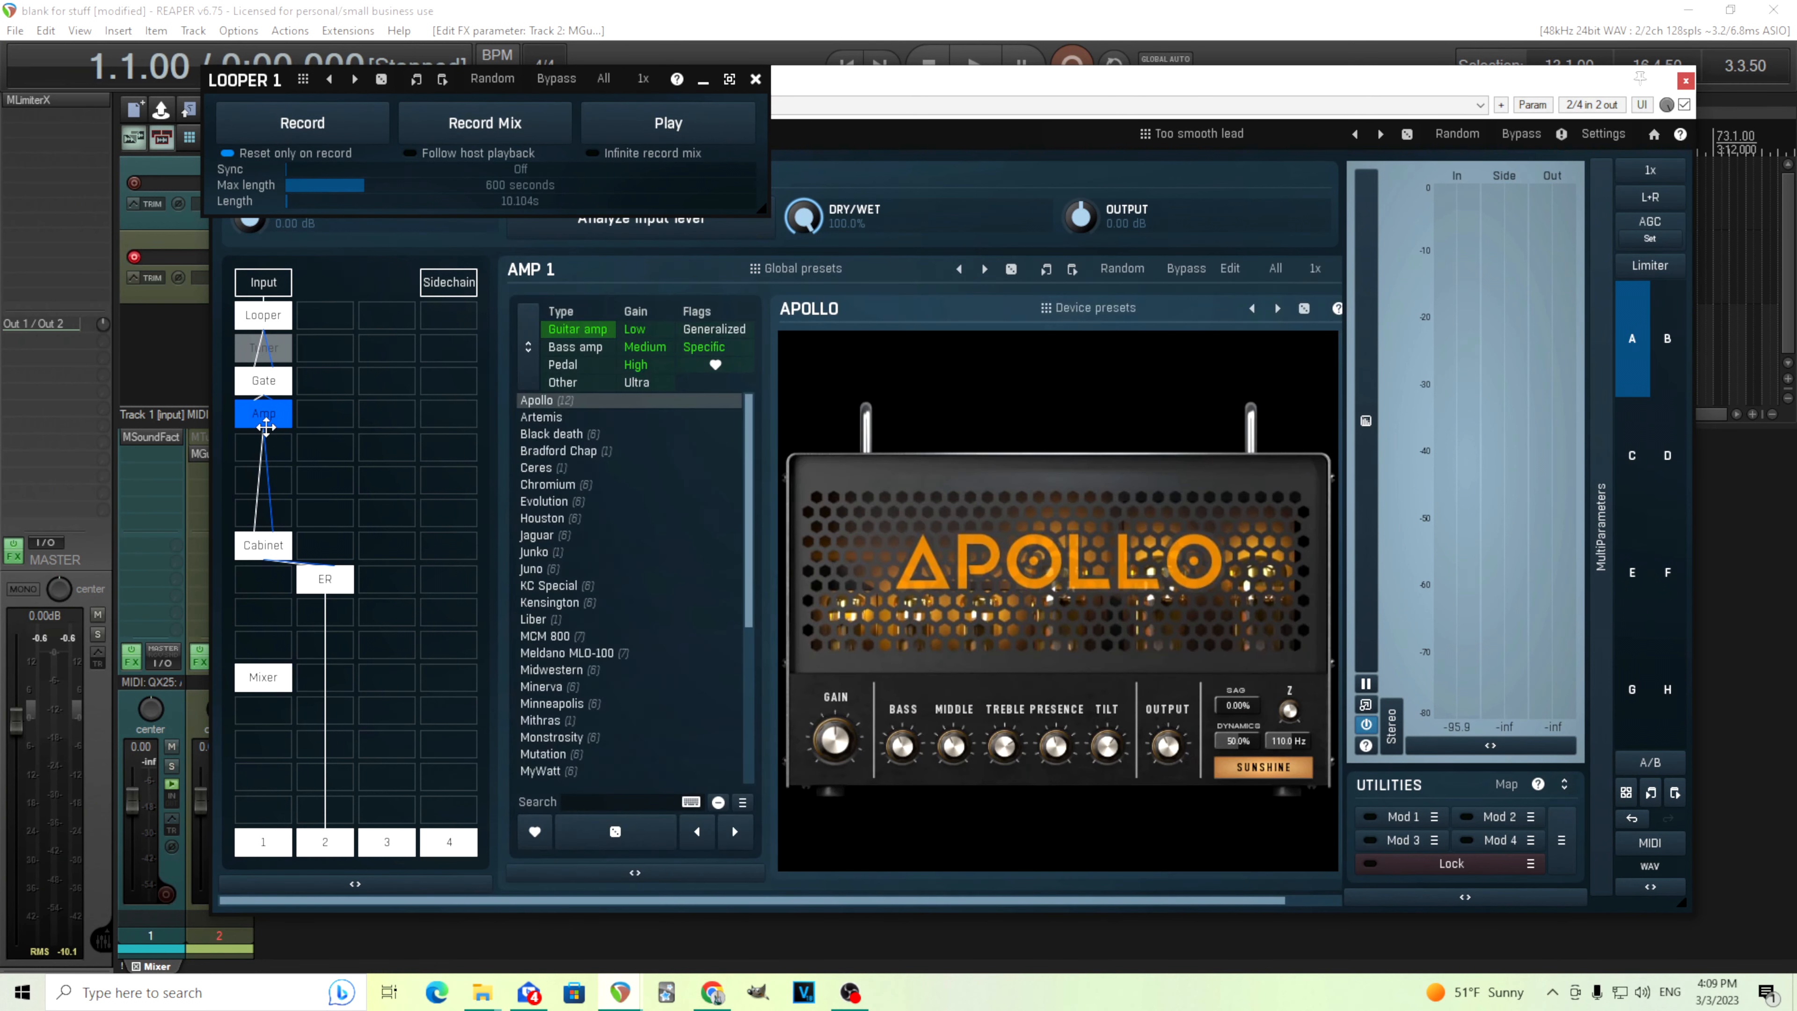
left_click_drag(267, 546, 271, 444)
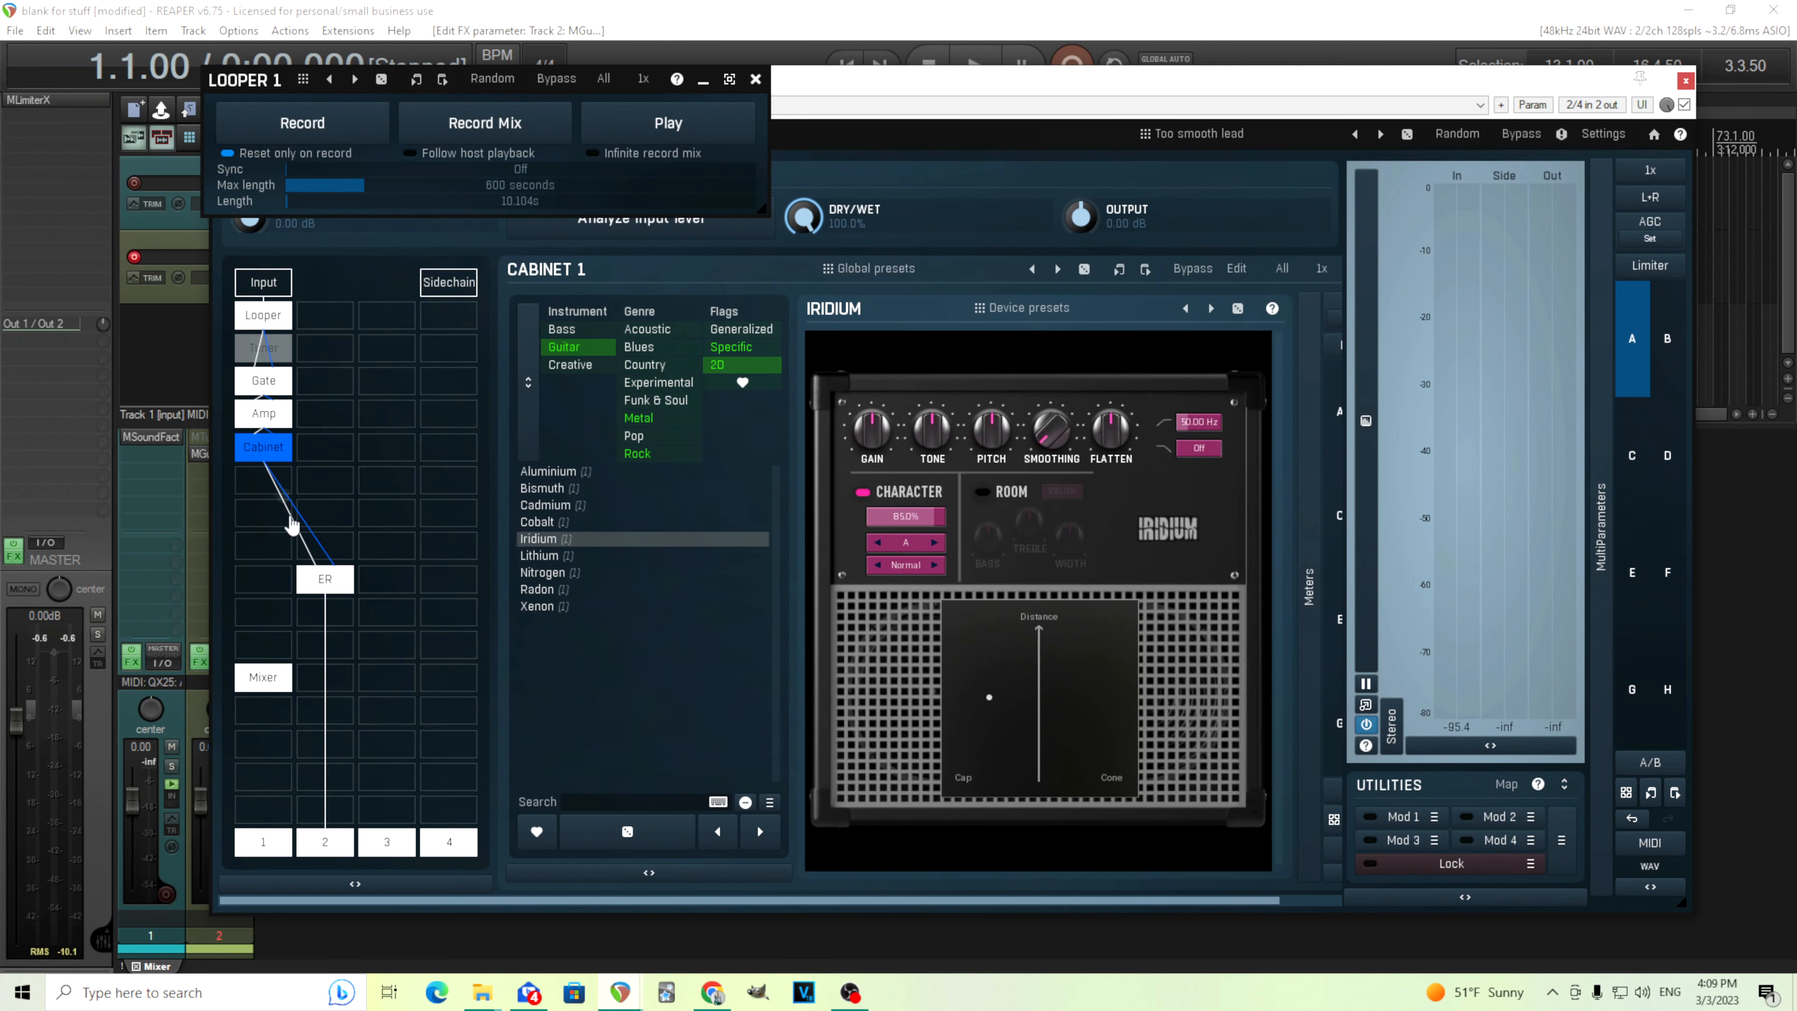
left_click_drag(326, 581, 322, 494)
mouse_move(269, 683)
left_mouse_down()
mouse_move(267, 635)
mouse_move(273, 655)
left_mouse_up()
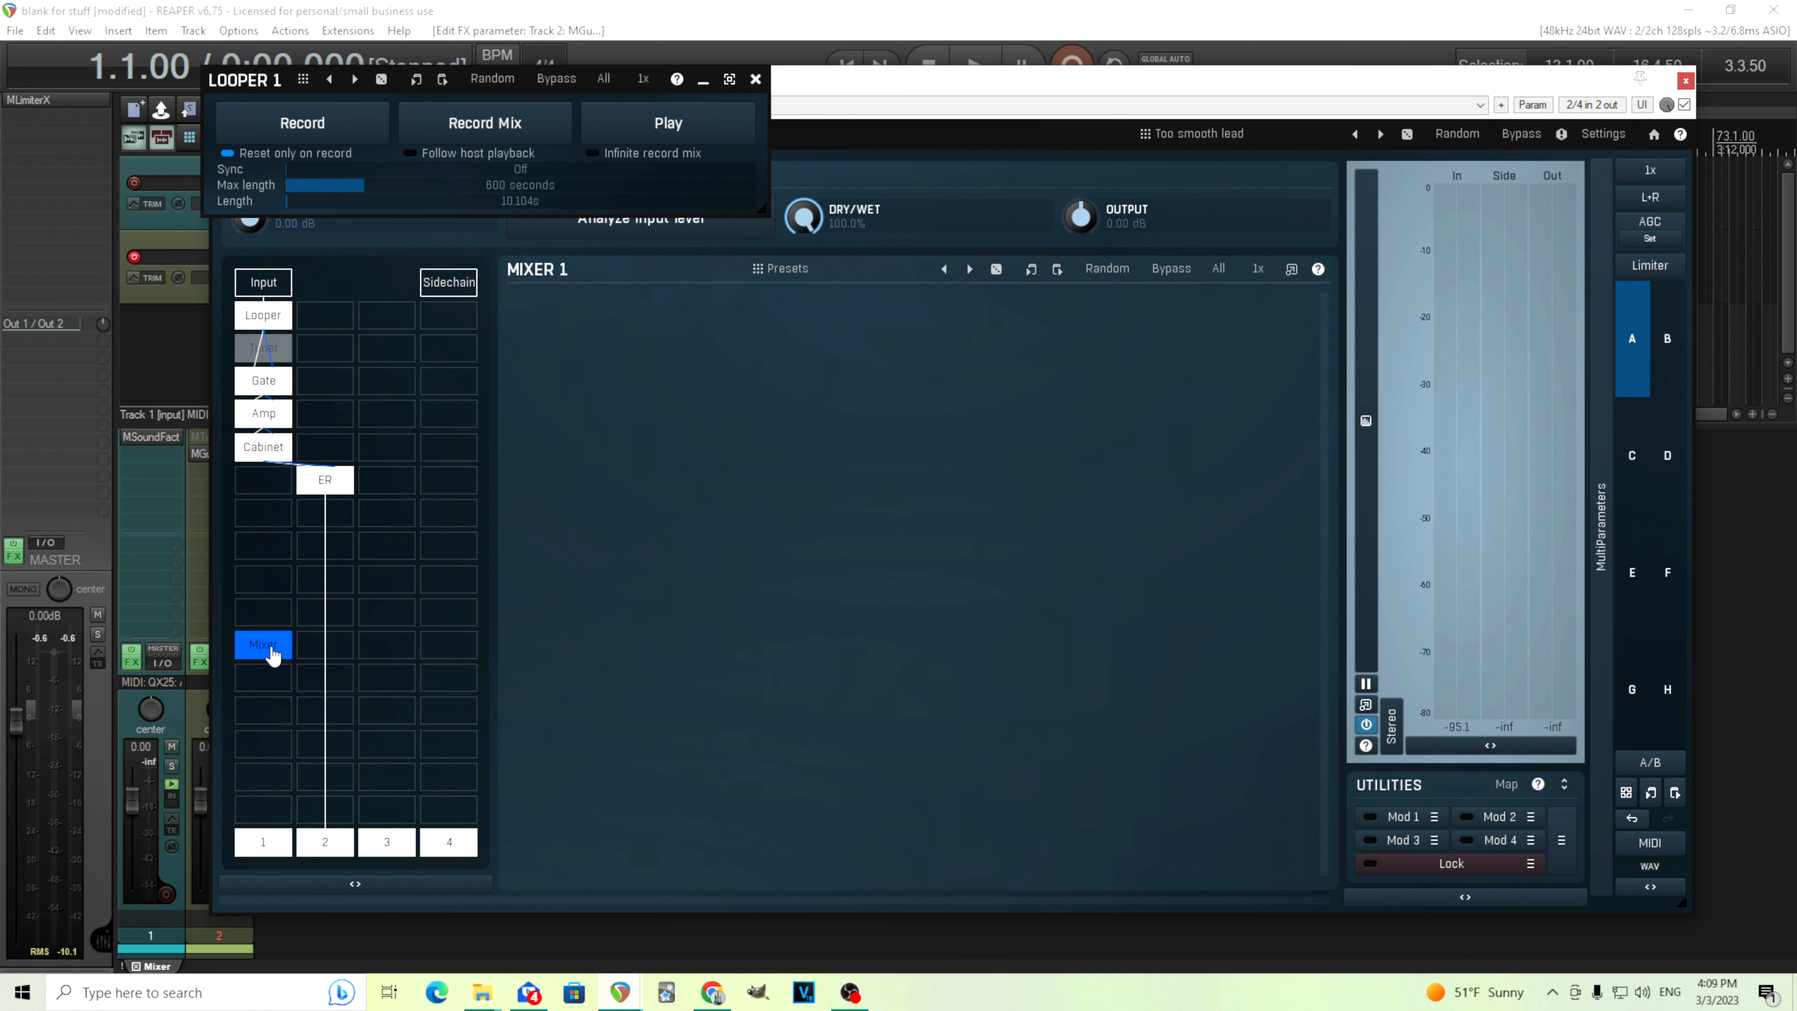
Open the Mixer's plugin settings and enable Input 1, Input 2 and Steal input 2
right_click(270, 646)
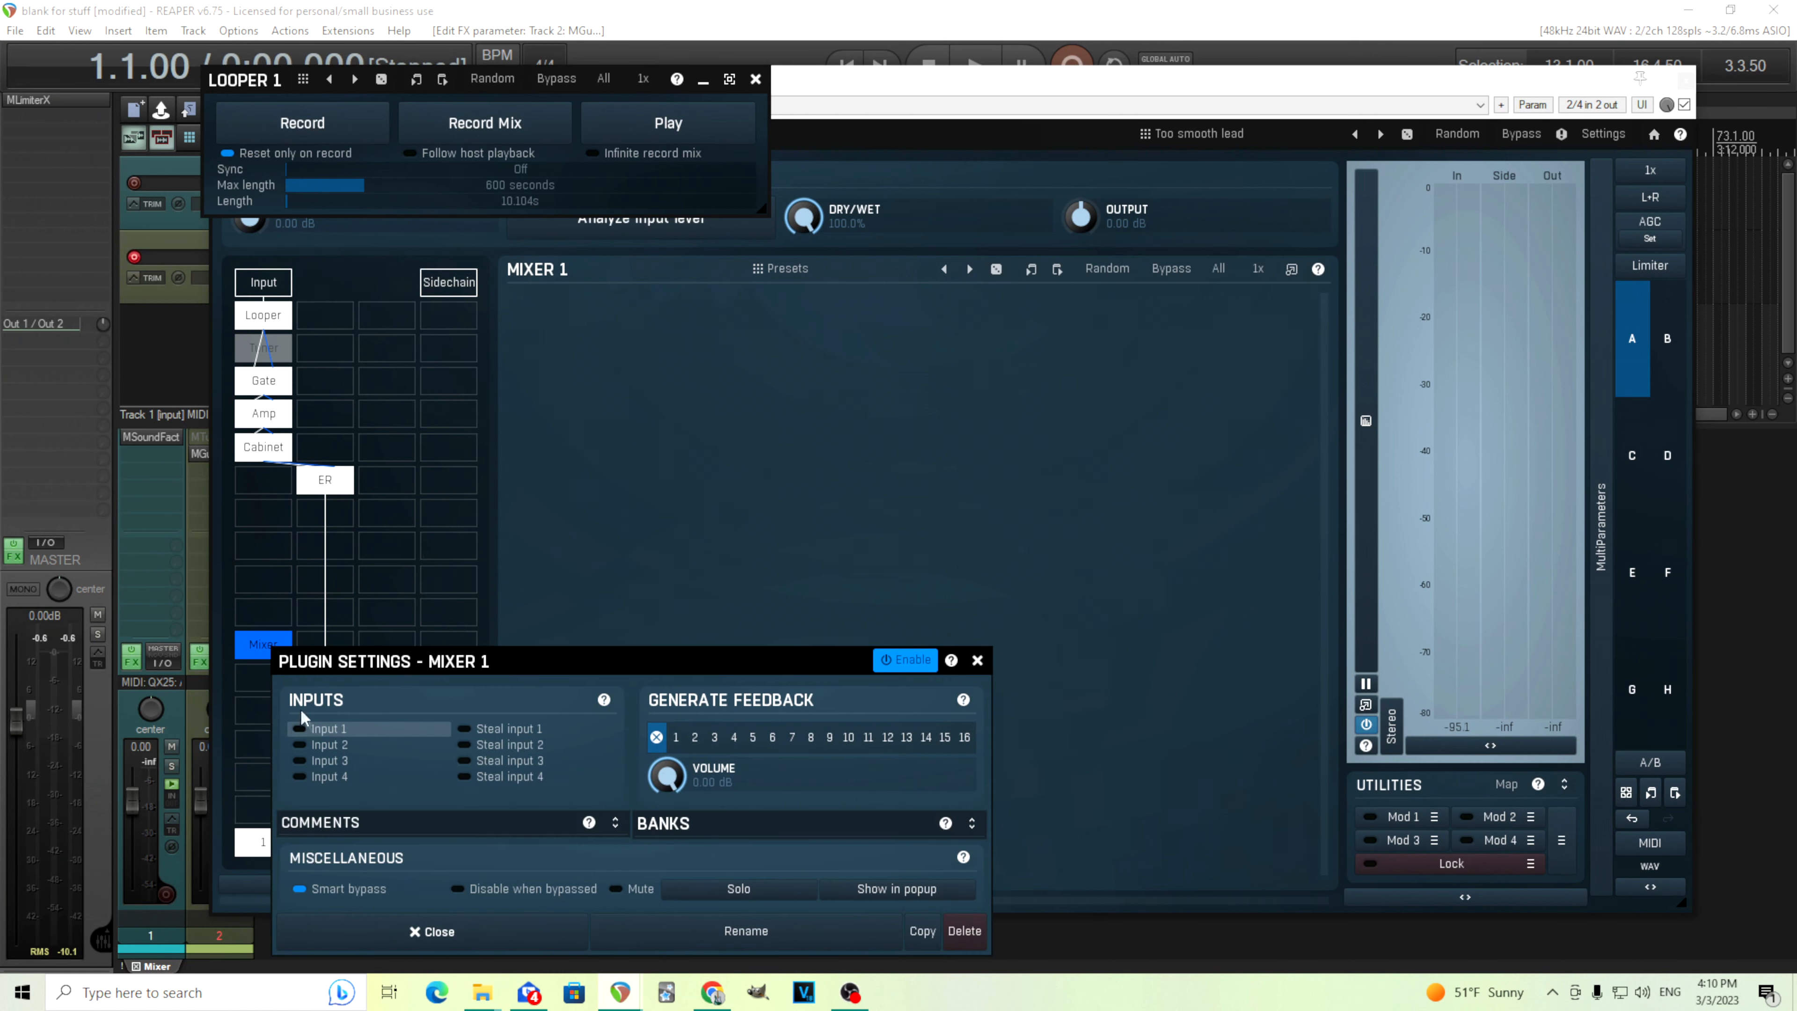
left_click(322, 734)
left_click_drag(399, 667, 782, 561)
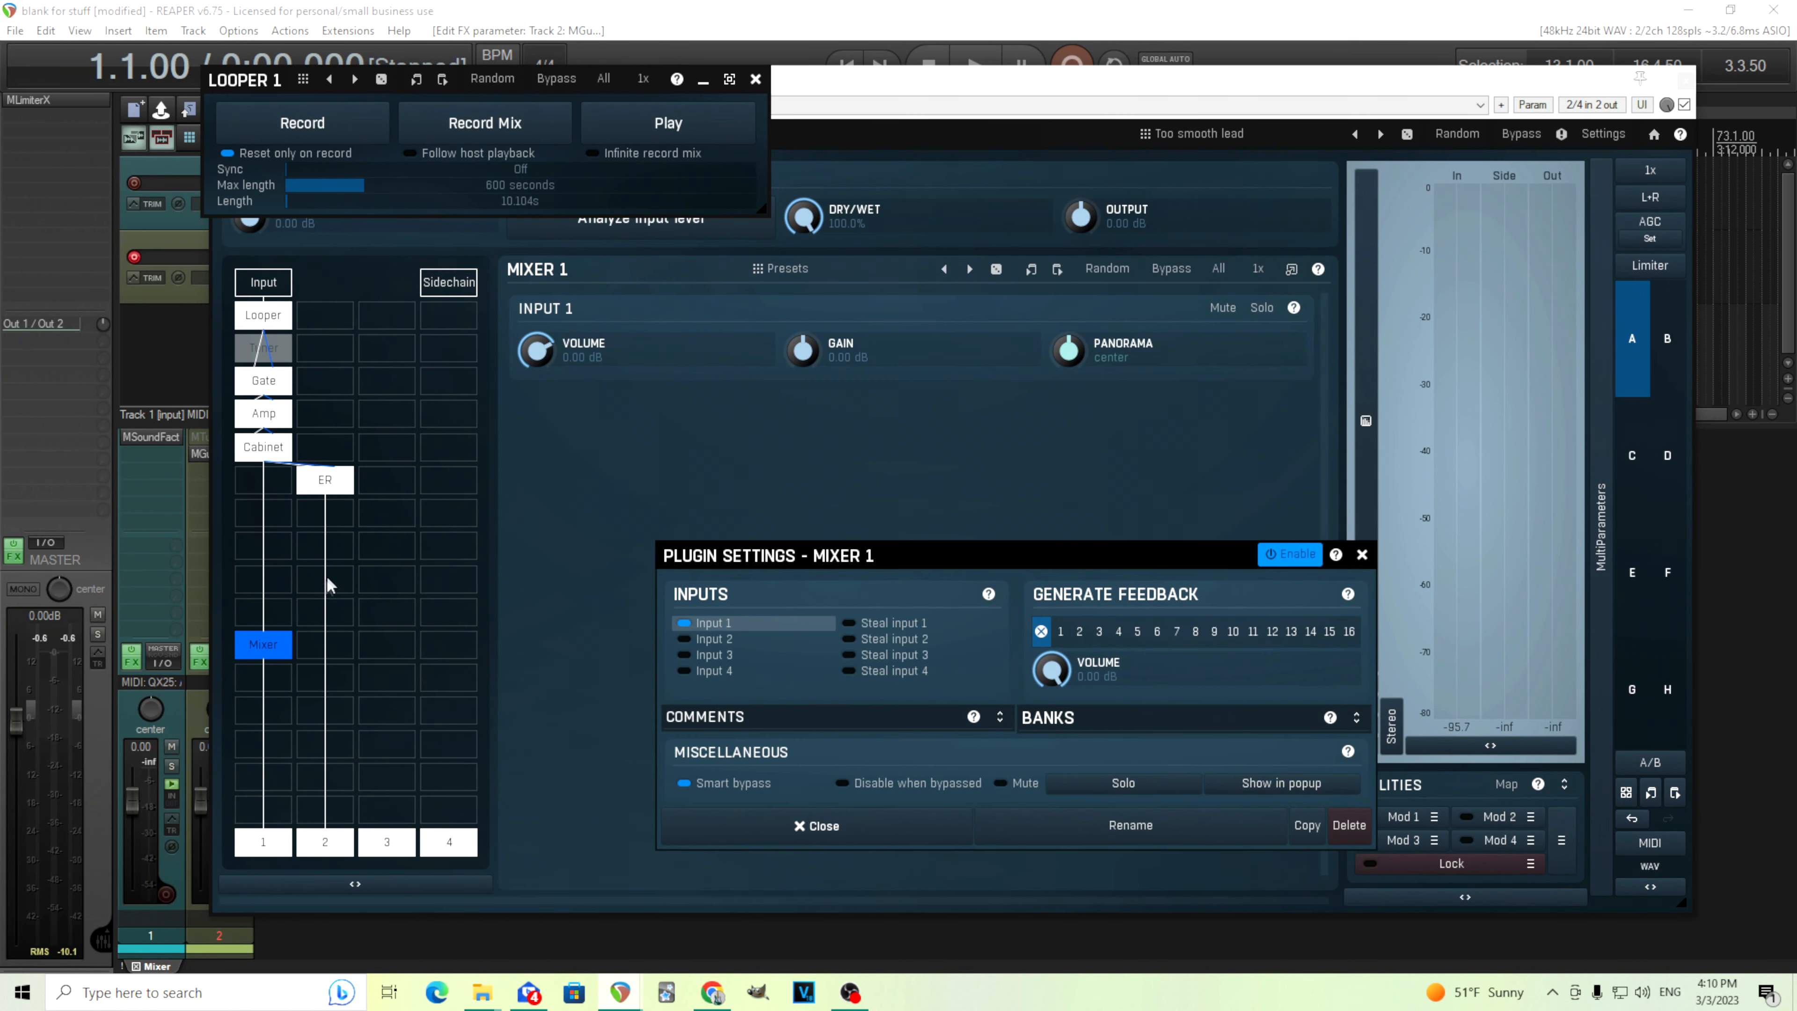
left_click(722, 640)
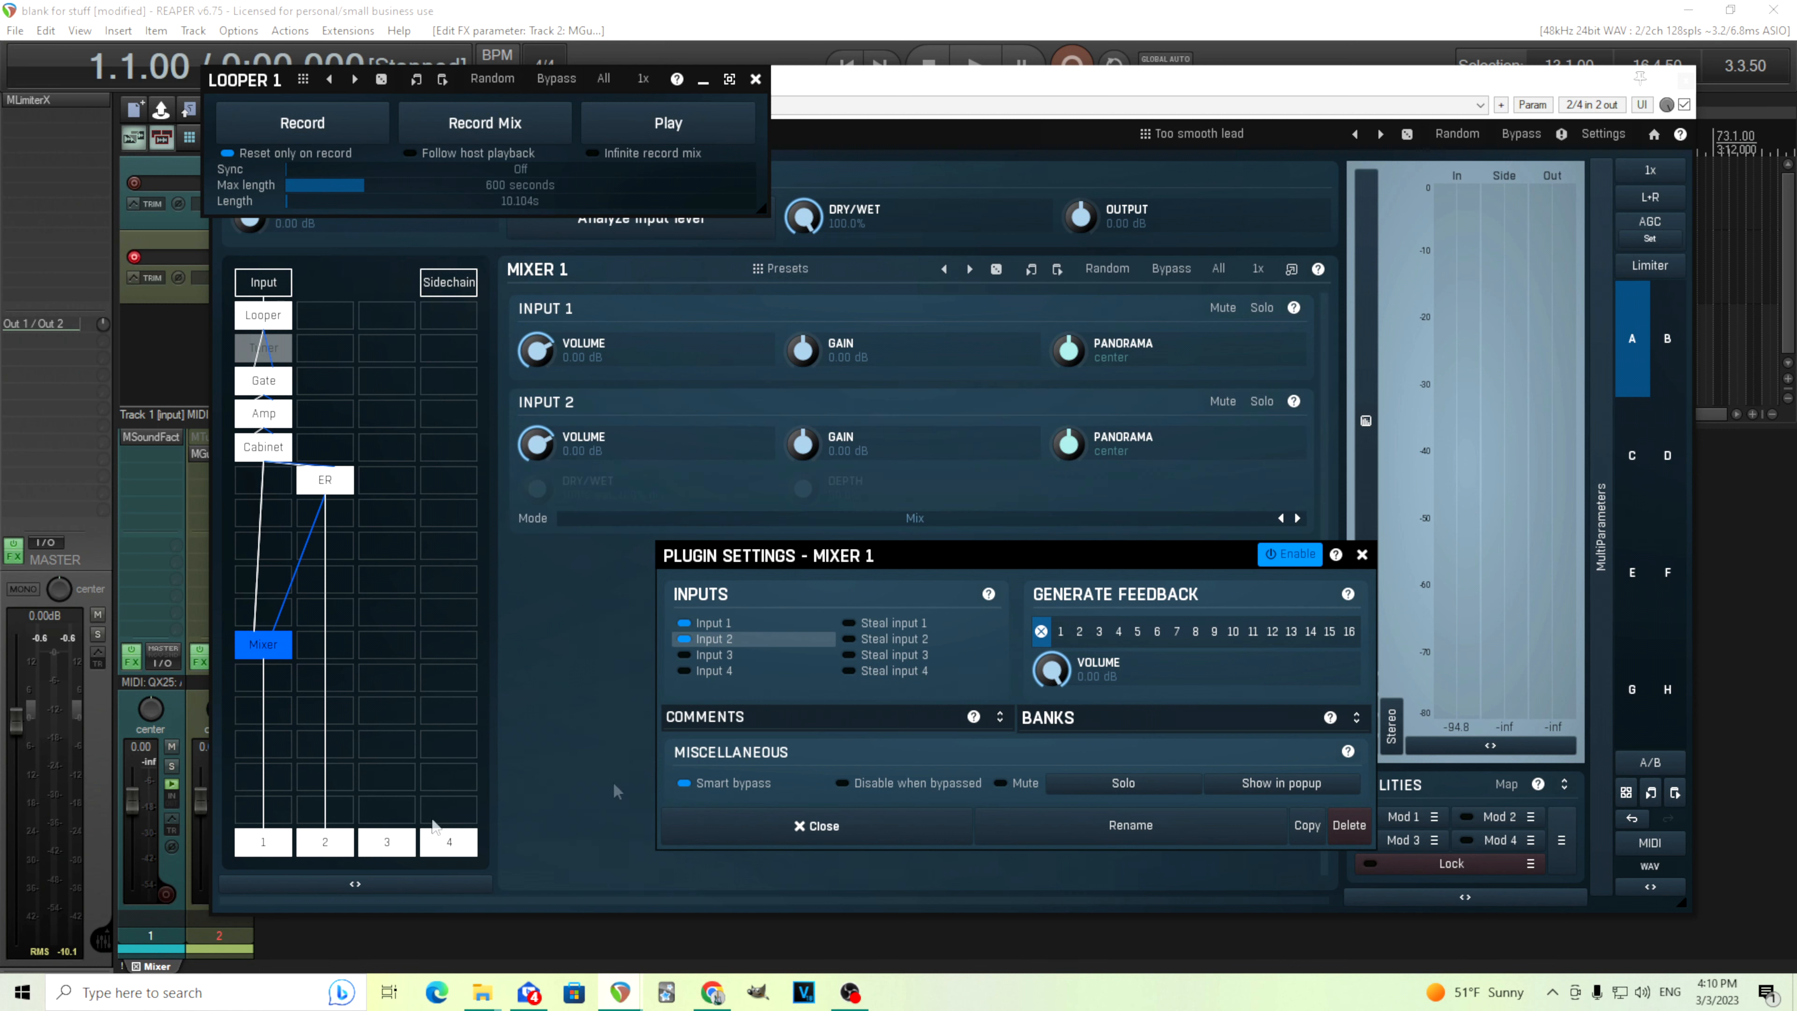
left_click(917, 648)
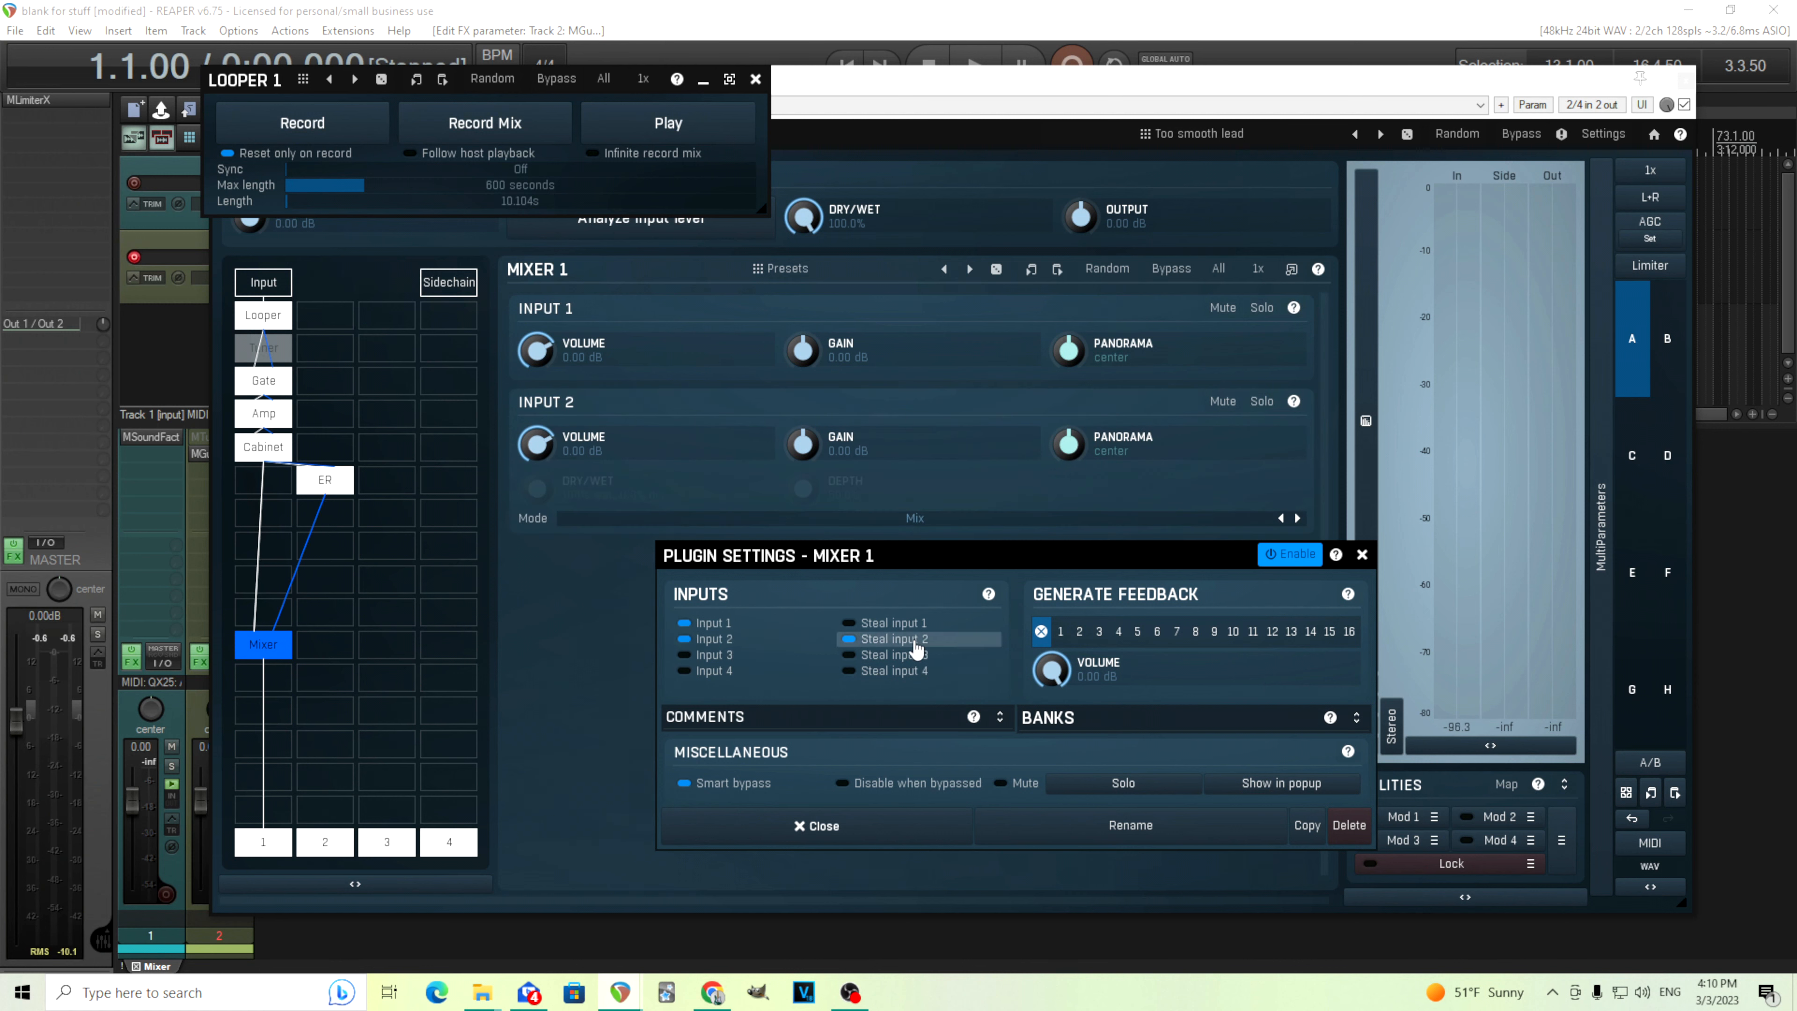
left_click(855, 827)
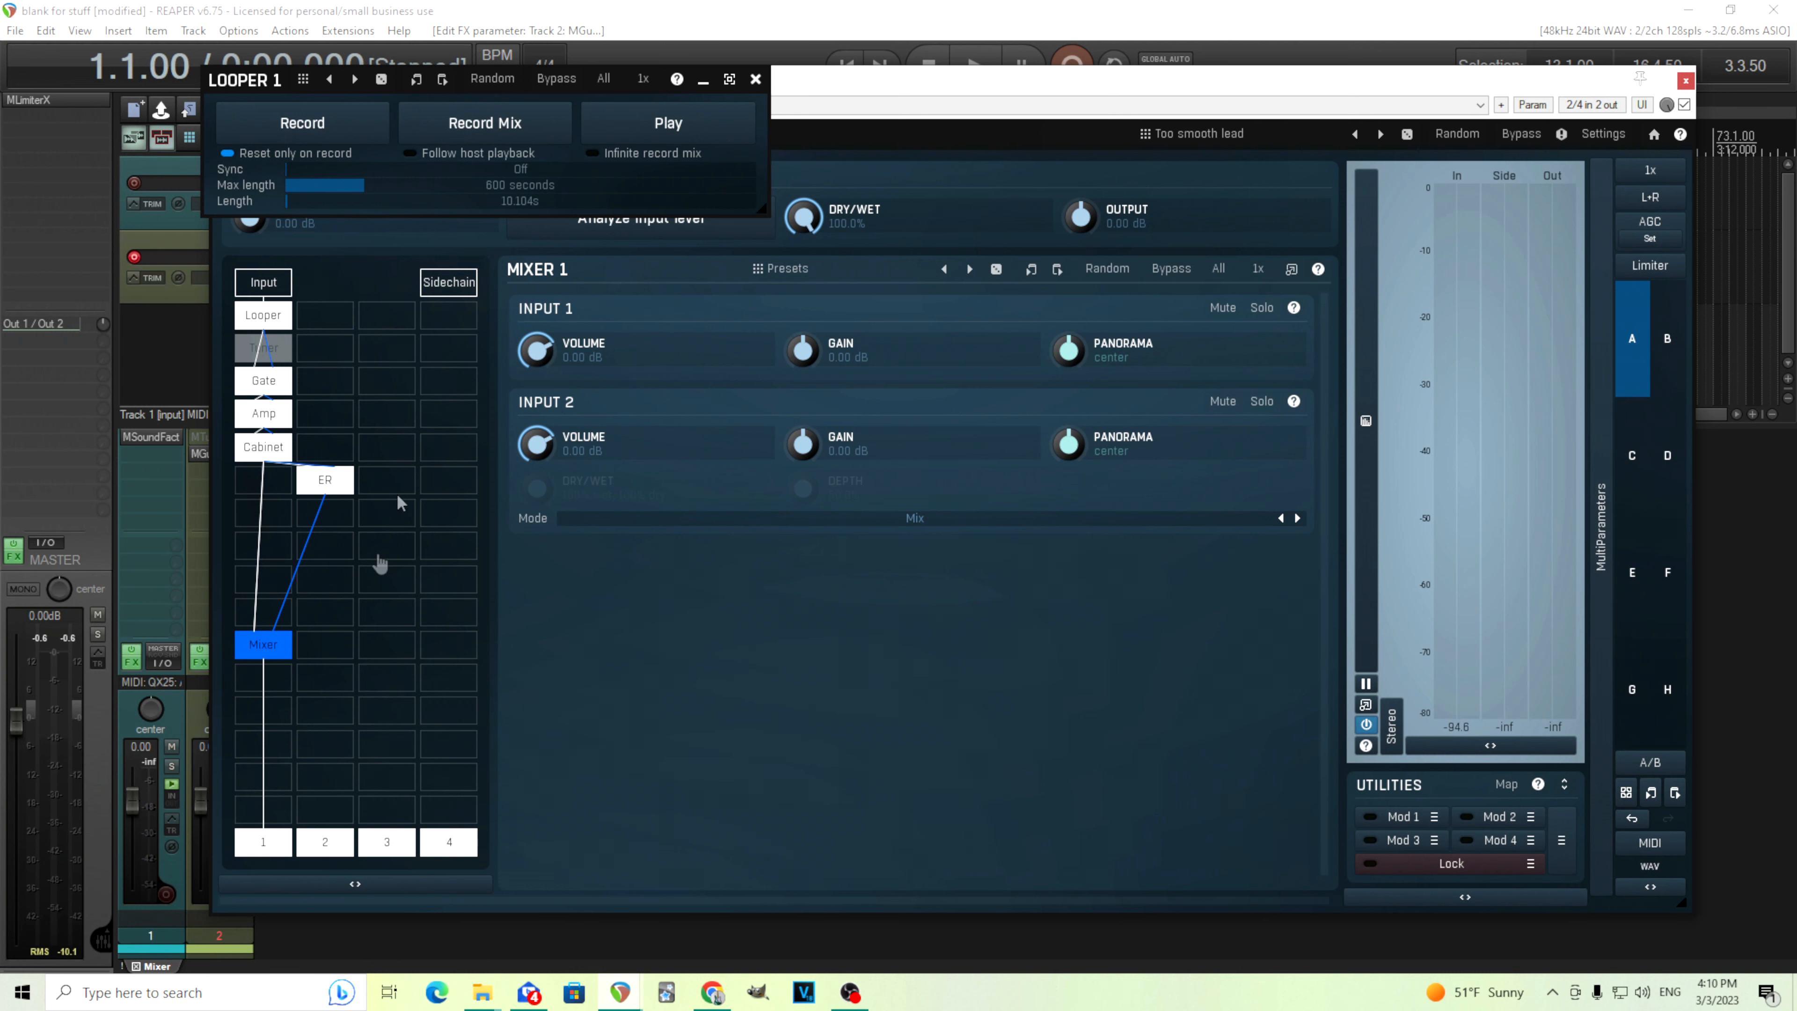
Play the loop and audition each Mixer input by soloing them in turn, then stop playback
left_click(325, 479)
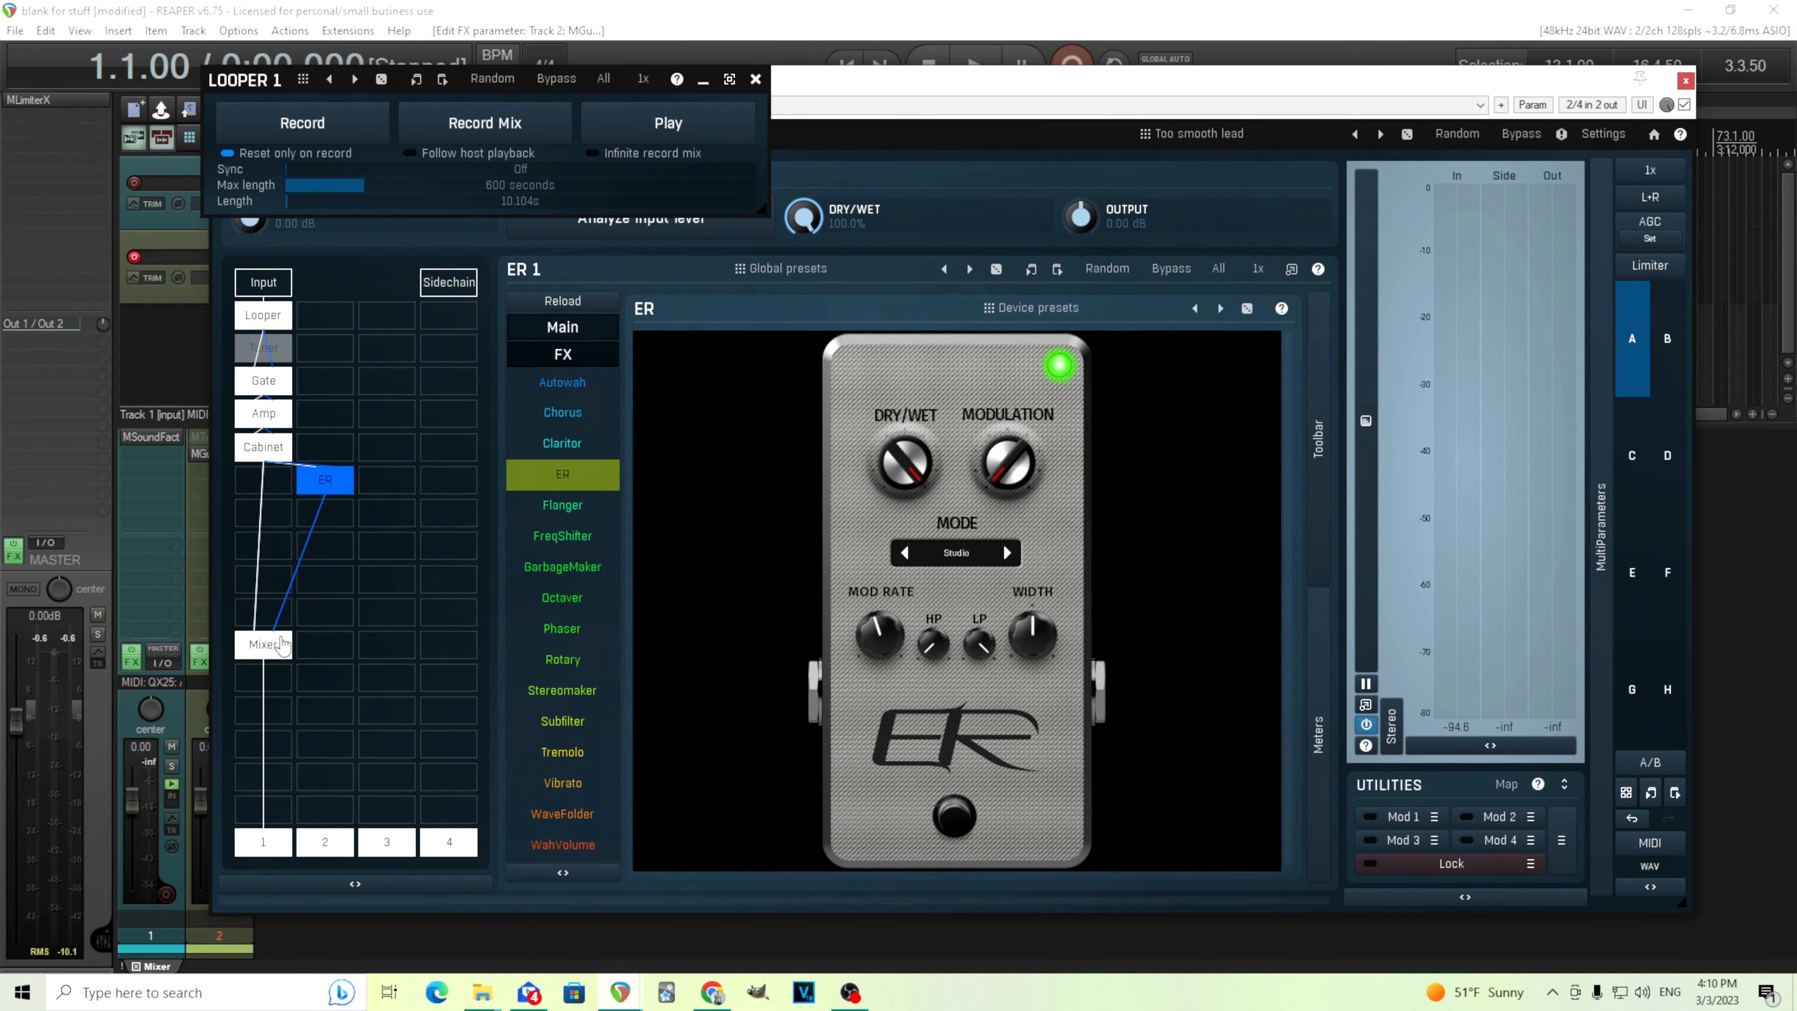
left_click(282, 644)
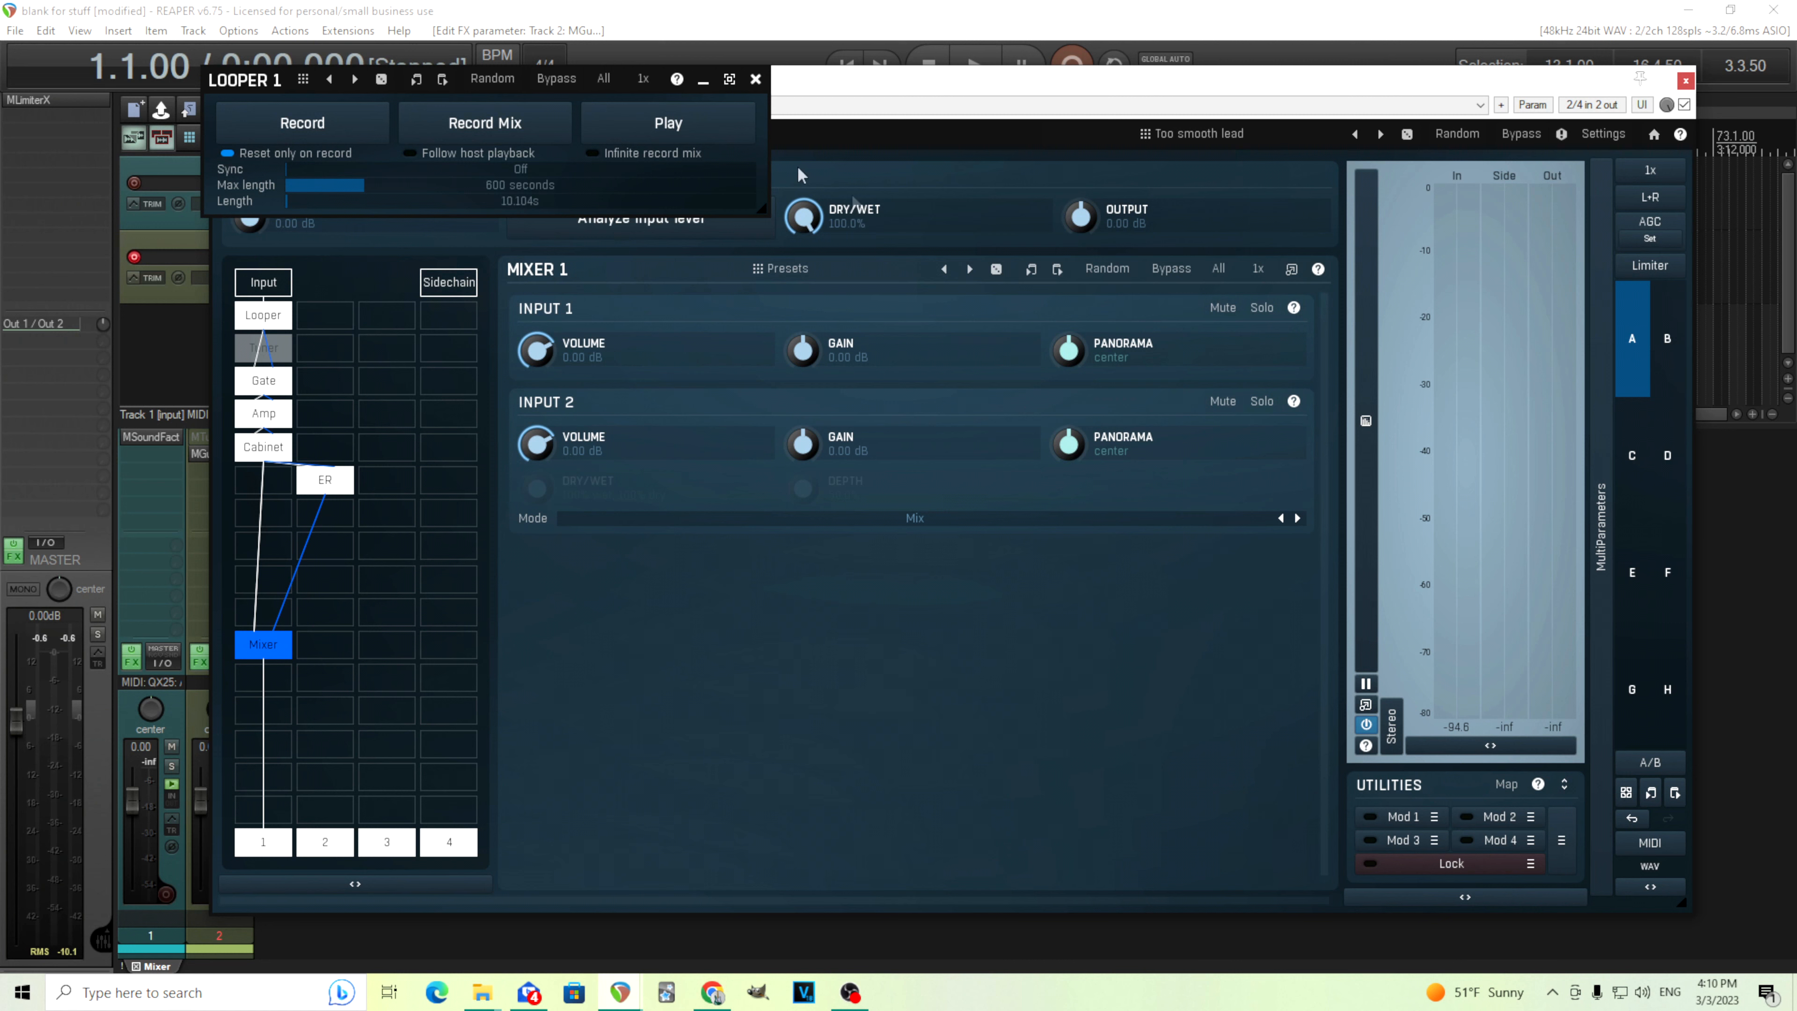
left_click(671, 128)
left_click(1265, 309)
left_click(1263, 402)
left_click(1266, 312)
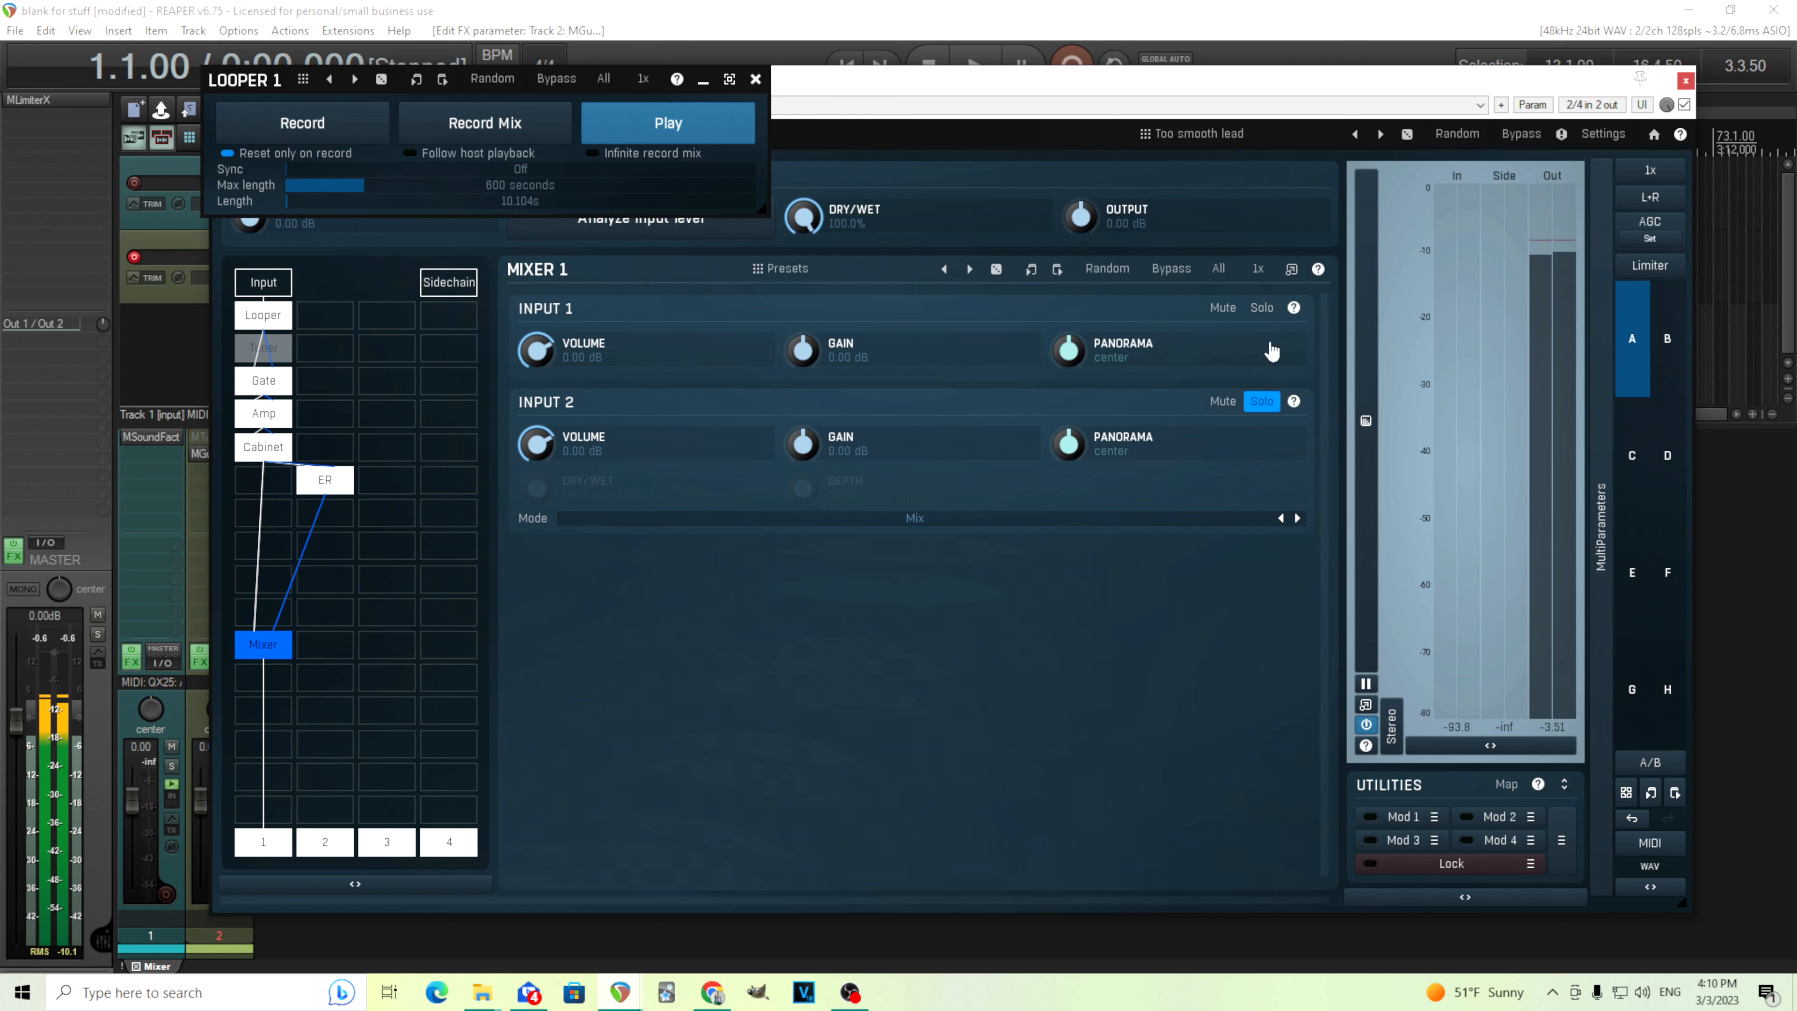
left_click(1263, 402)
left_click(1264, 308)
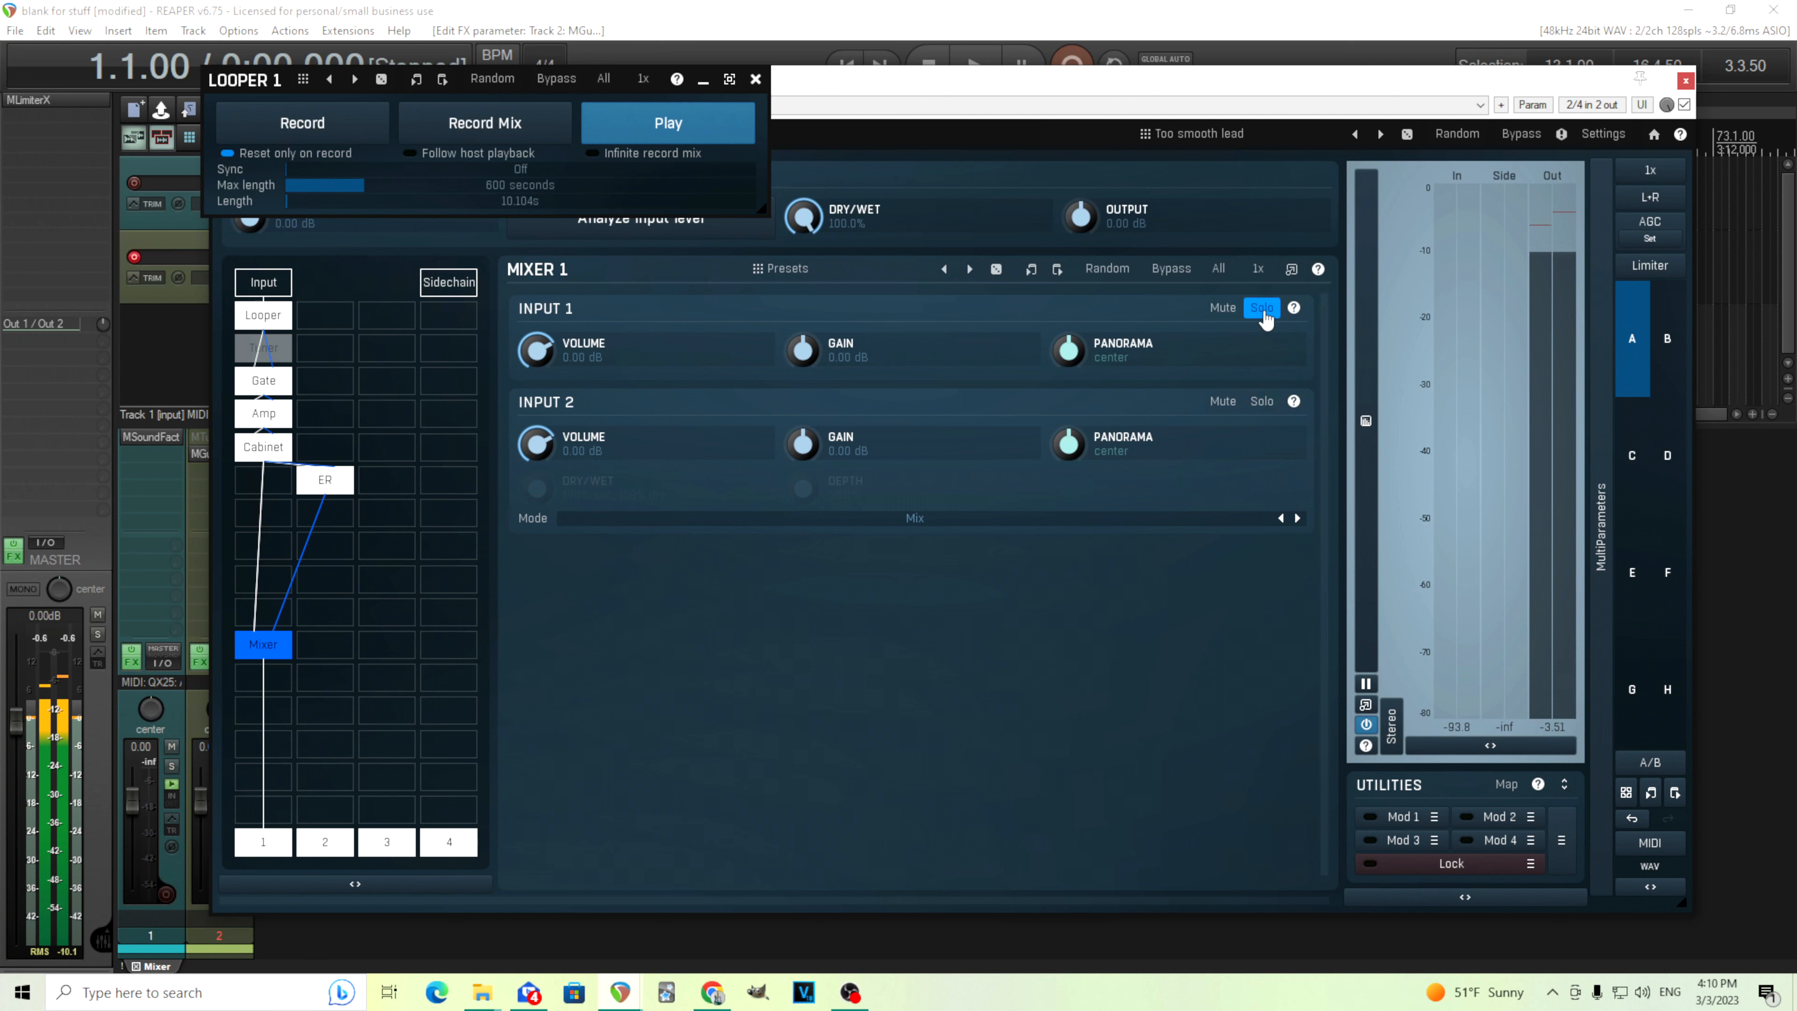
left_click(1264, 308)
left_click(669, 127)
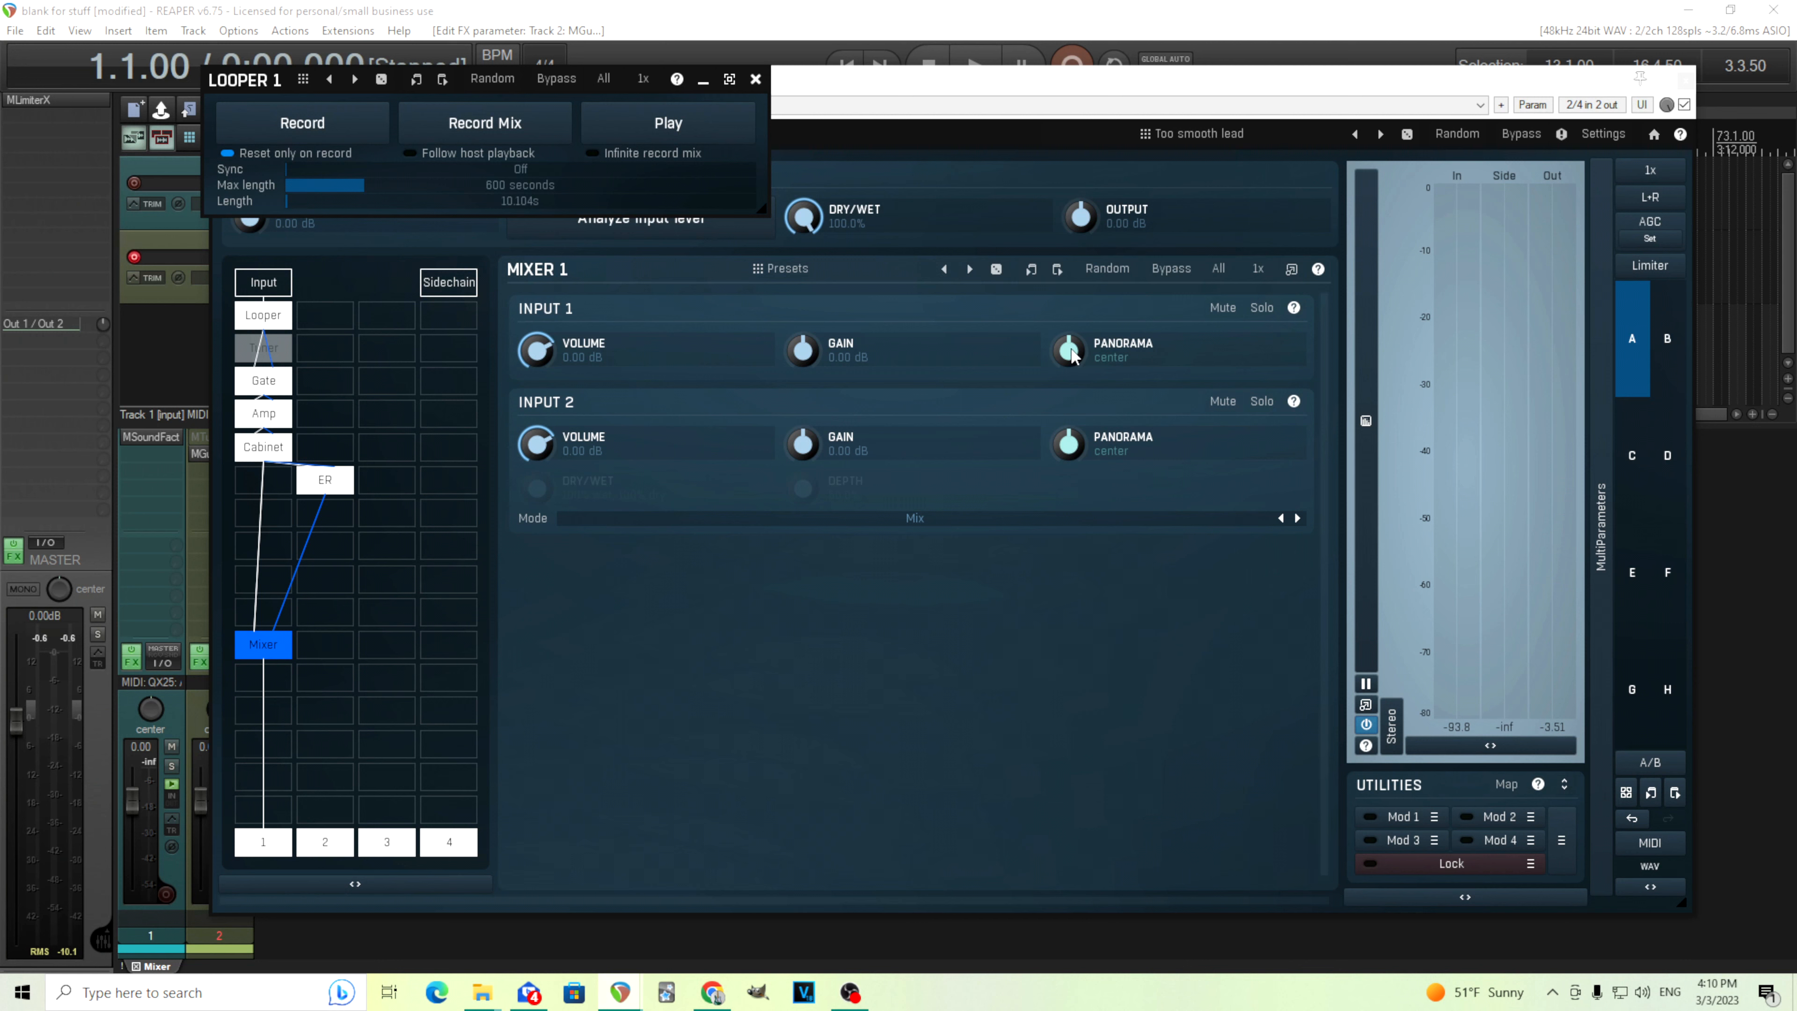
Pan Mixer Input 1 fully left and Input 2 fully right, then reset both pans to center
left_click_drag(1071, 351, 1075, 297)
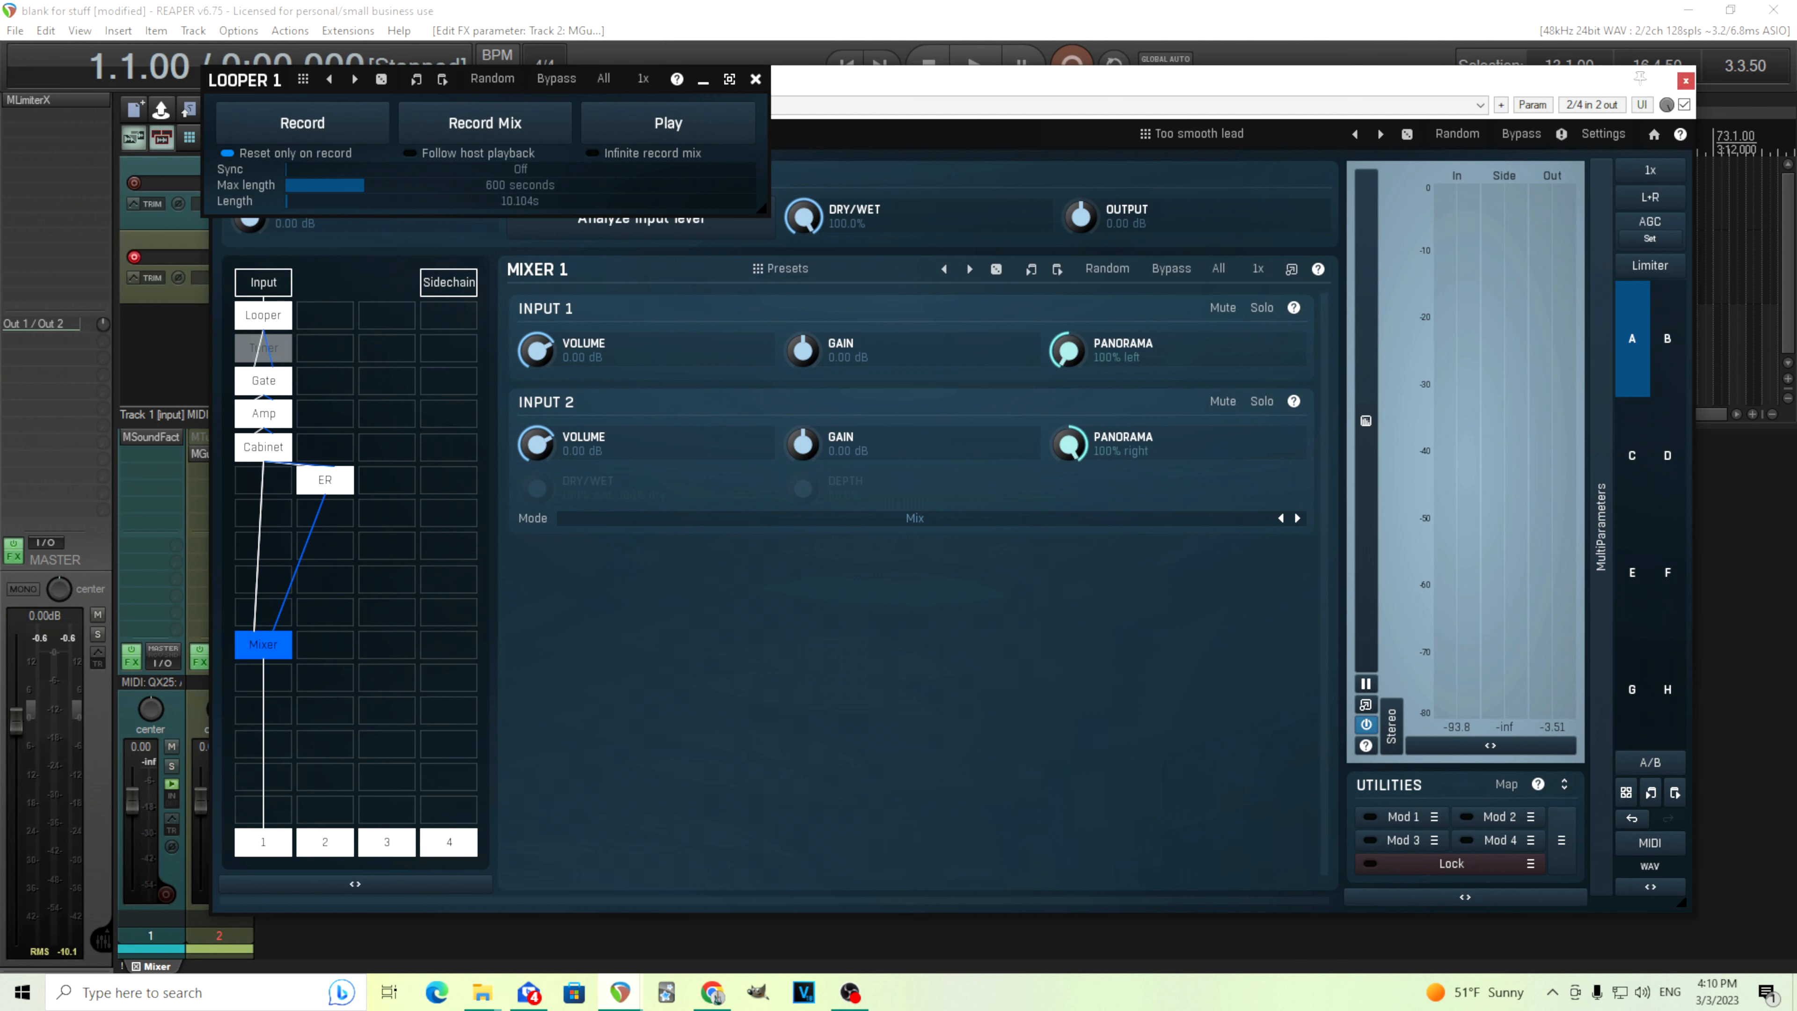
double_click(1075, 446)
double_click(1072, 351)
Play the loop and lower the ER's LP filter to about 3319 Hz
left_click(333, 487)
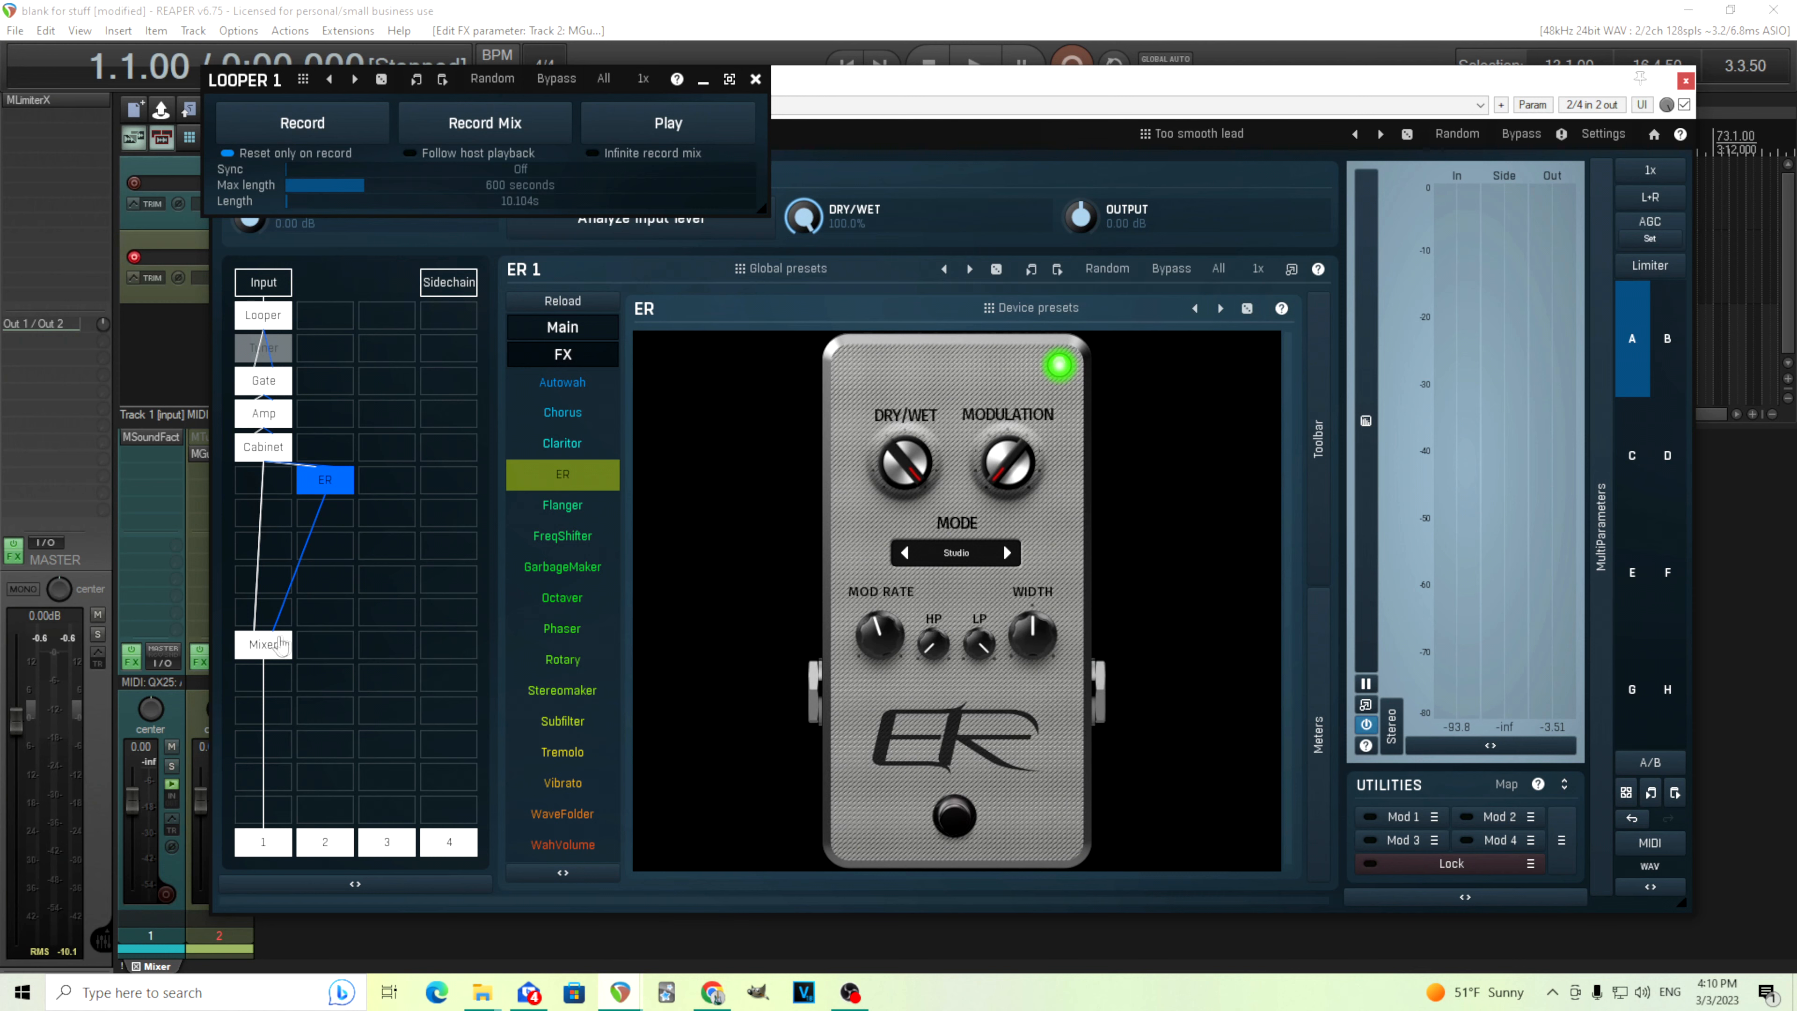
left_click(263, 644)
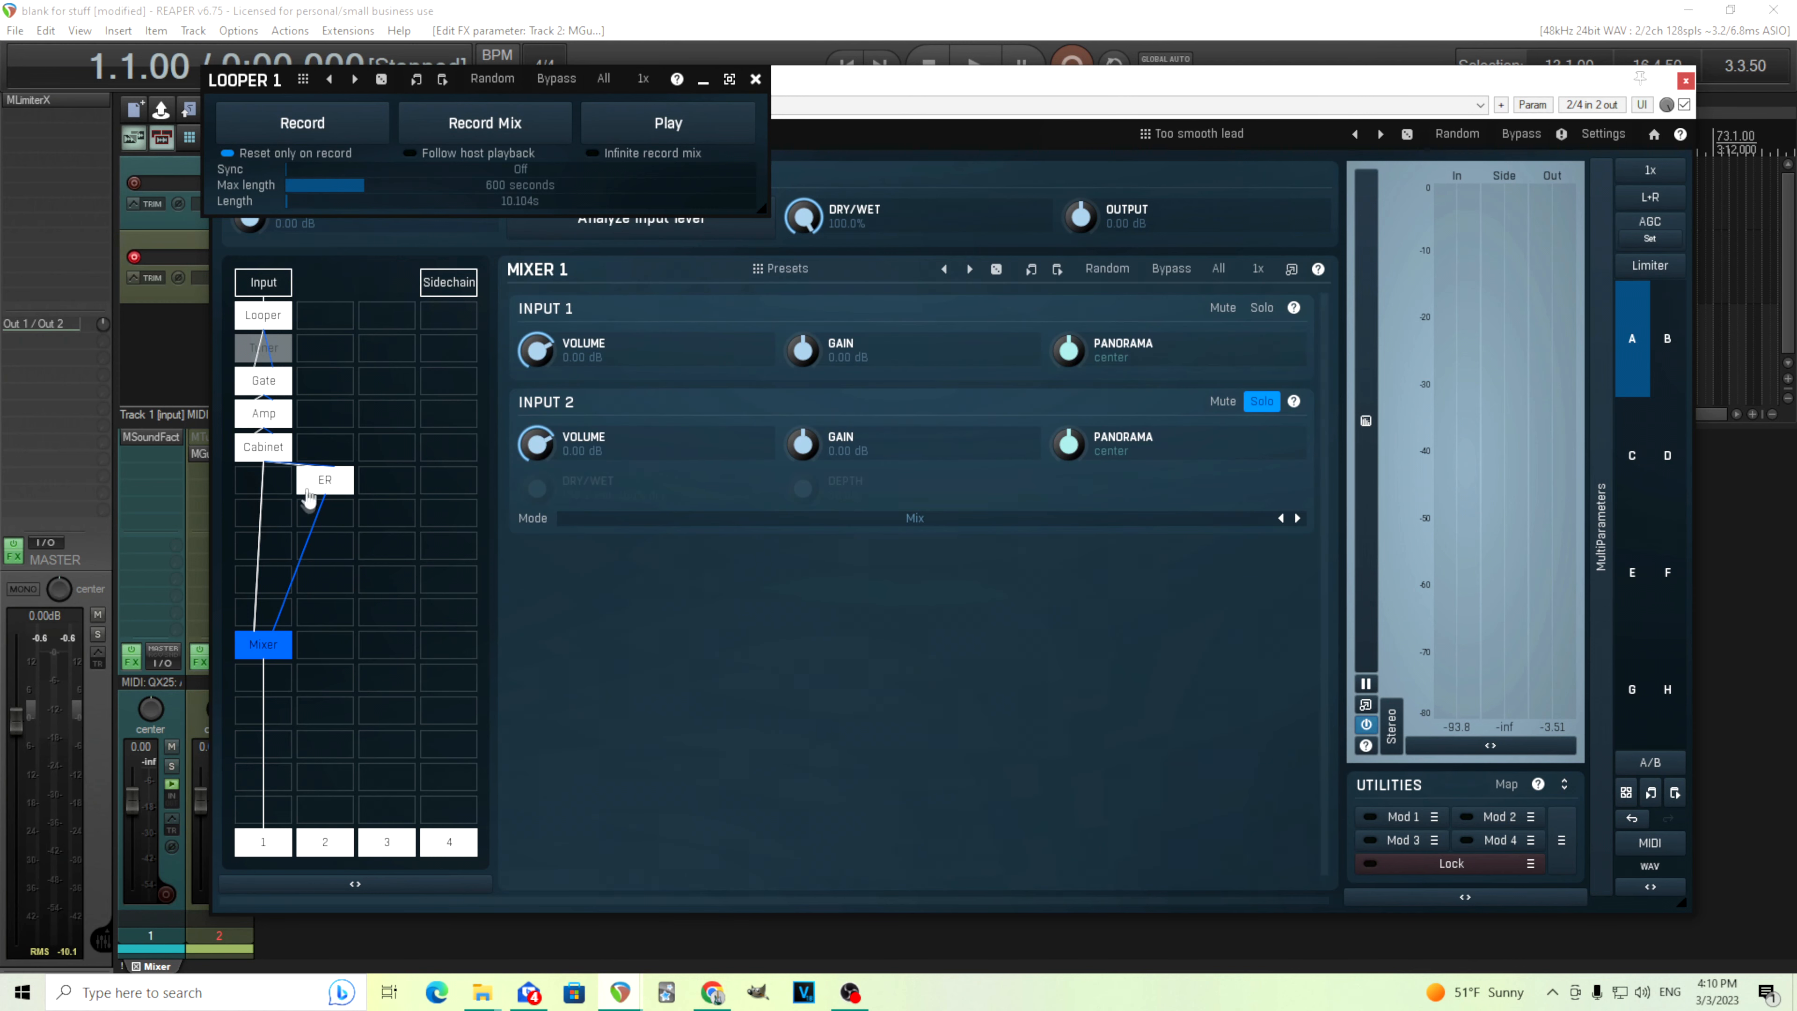
left_click(325, 479)
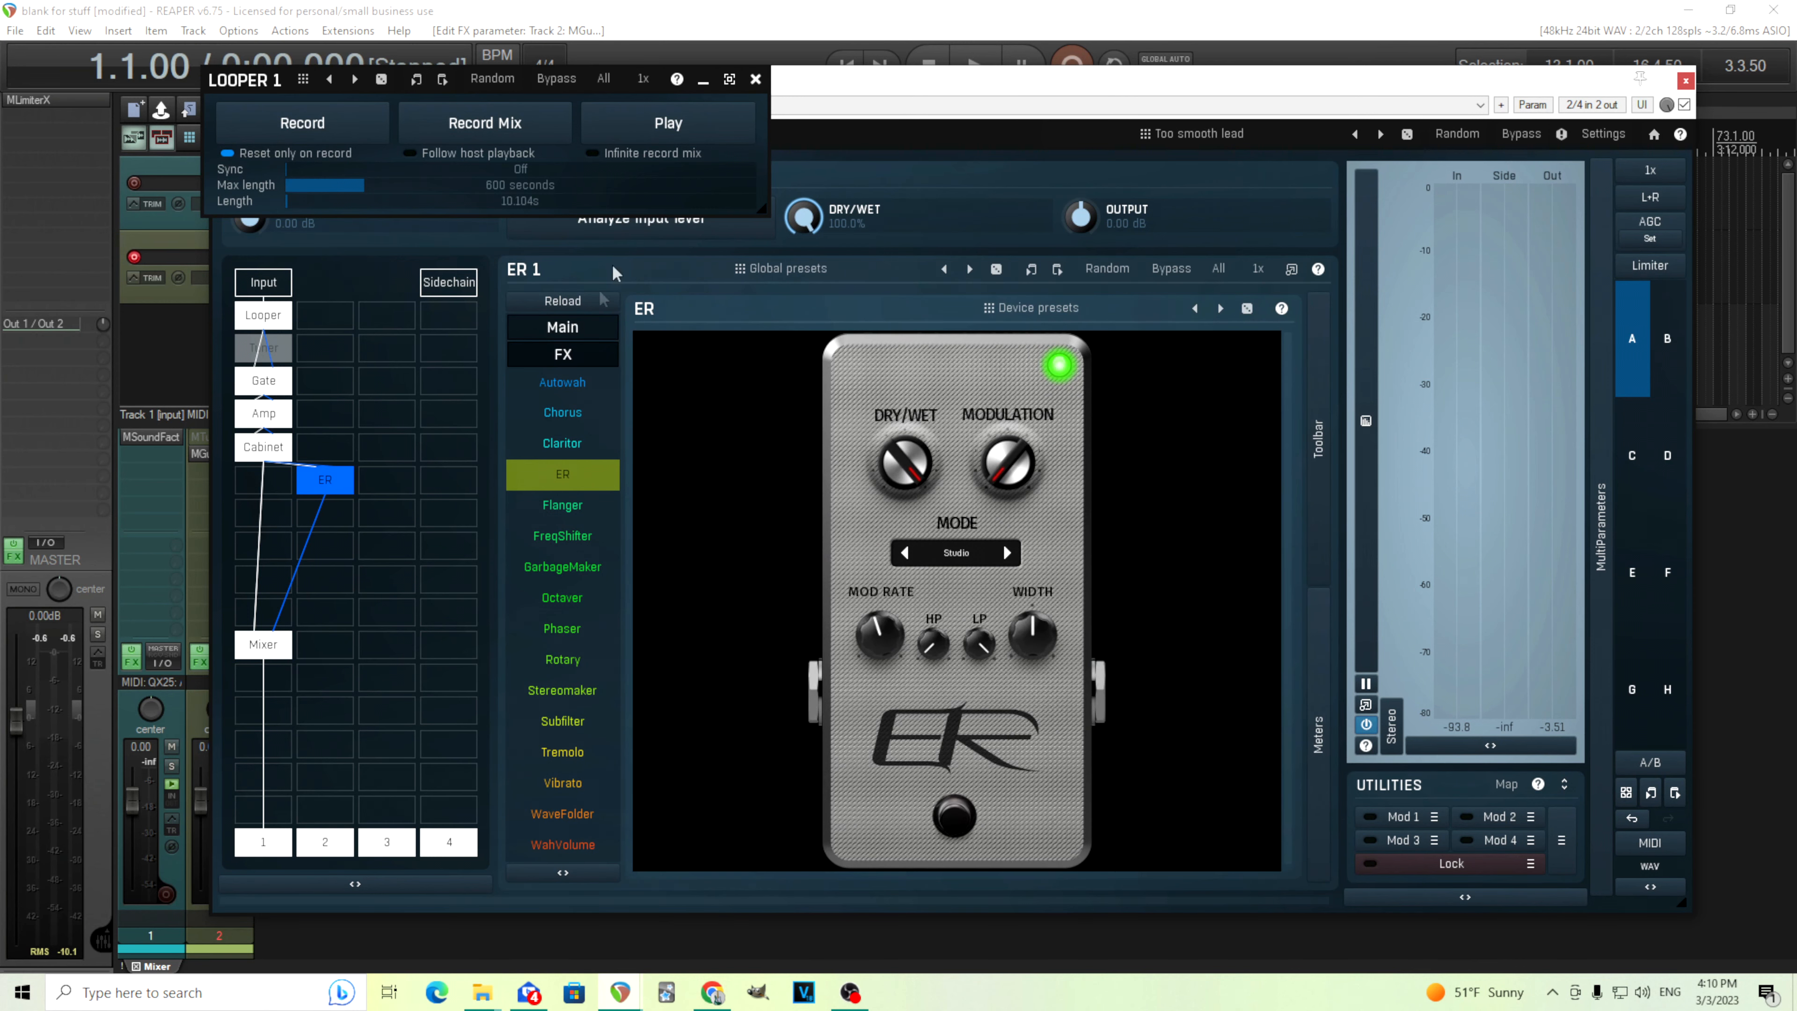
left_click(650, 126)
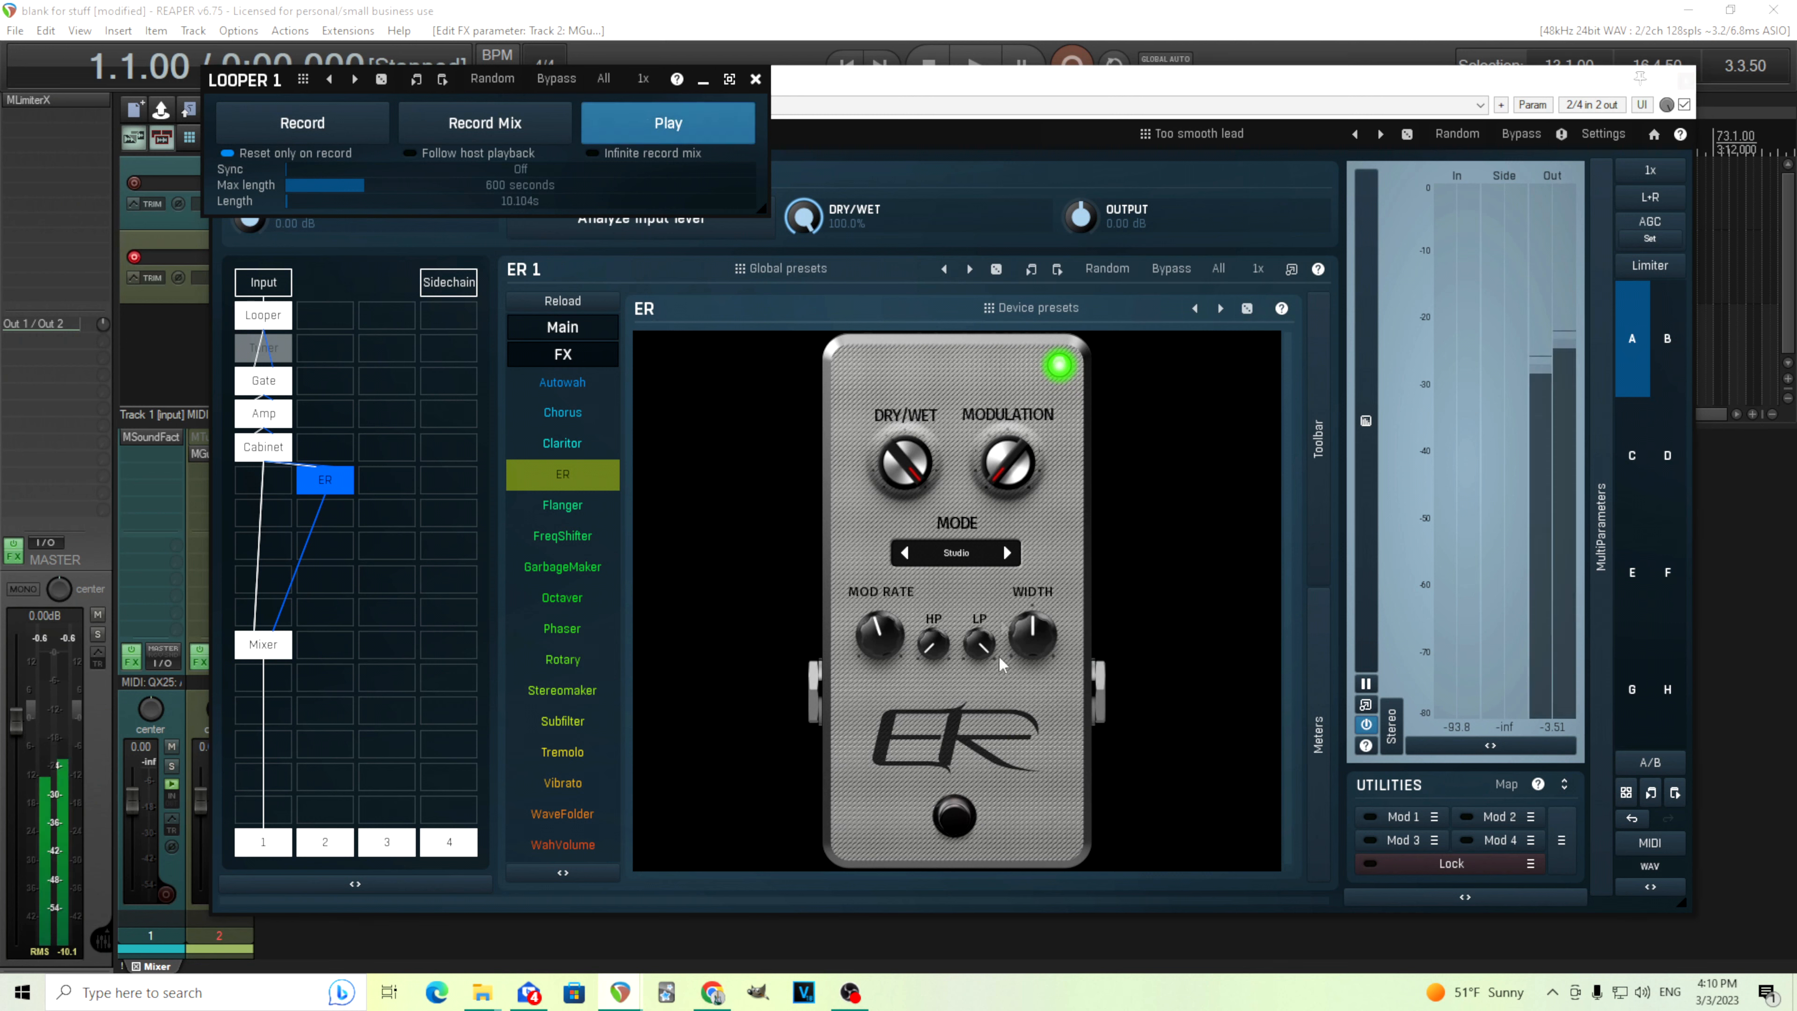
left_click_drag(979, 643, 979, 683)
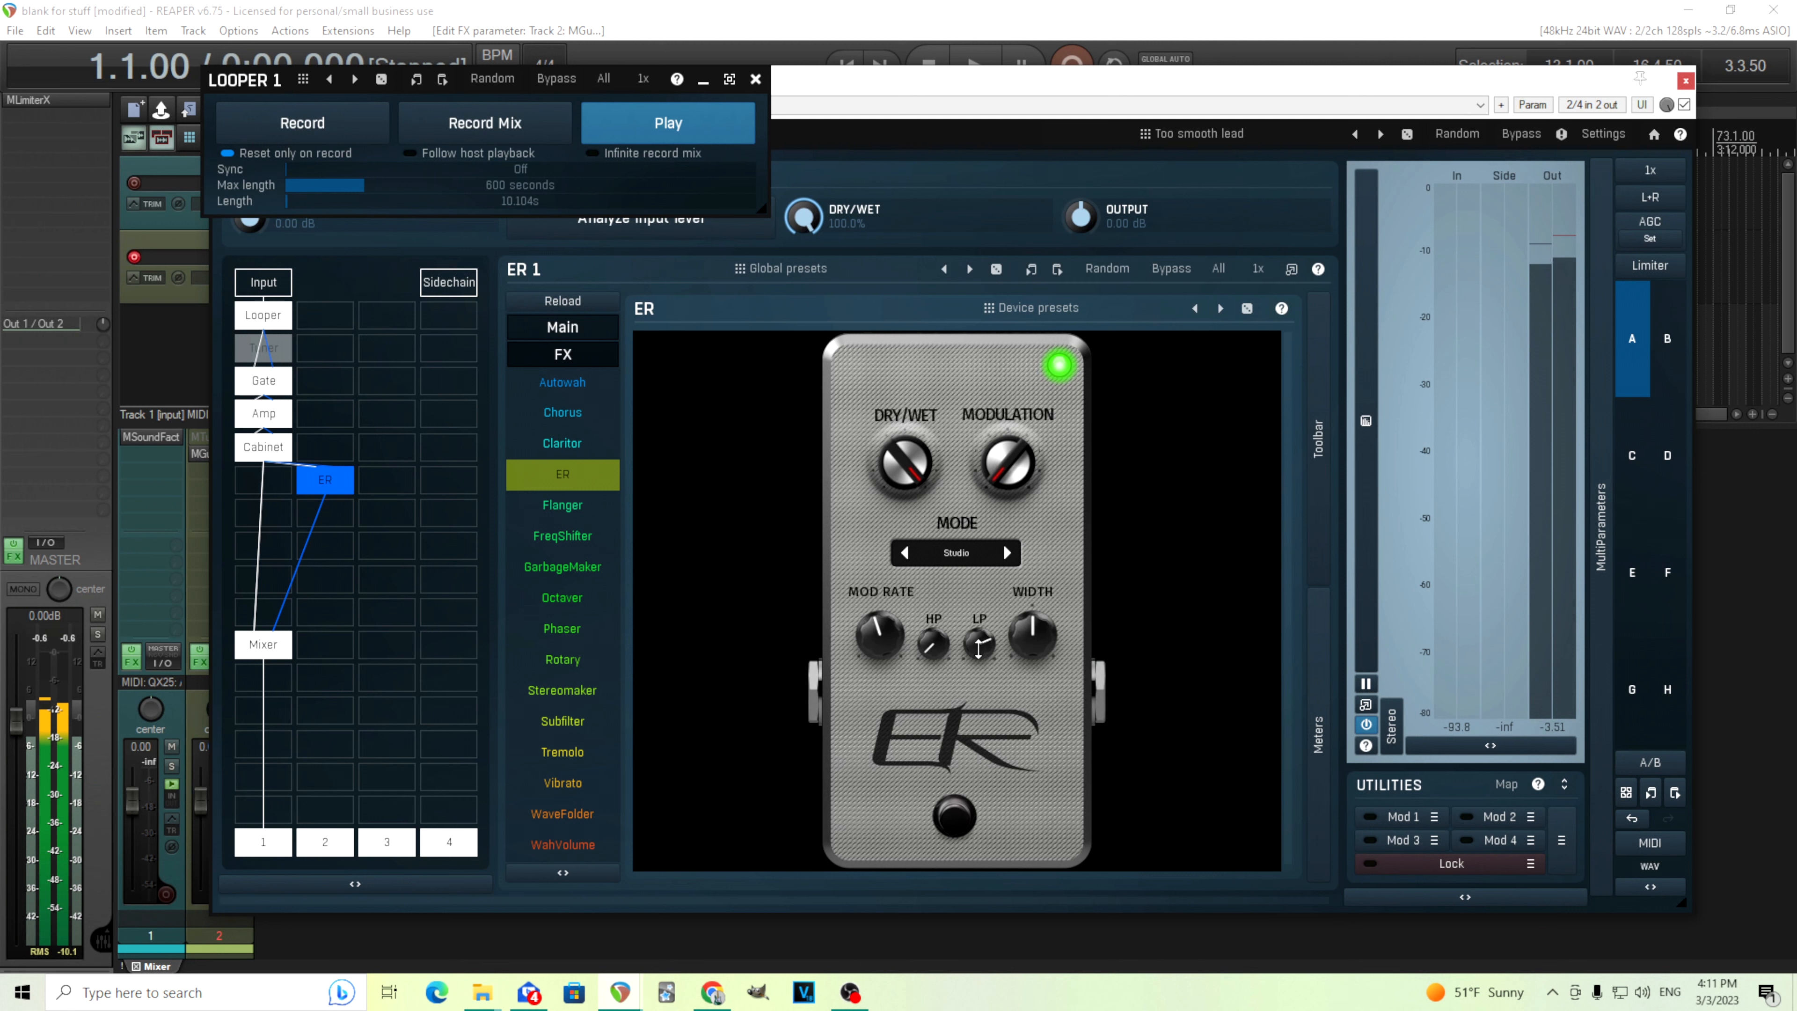
left_click_drag(933, 643, 979, 647)
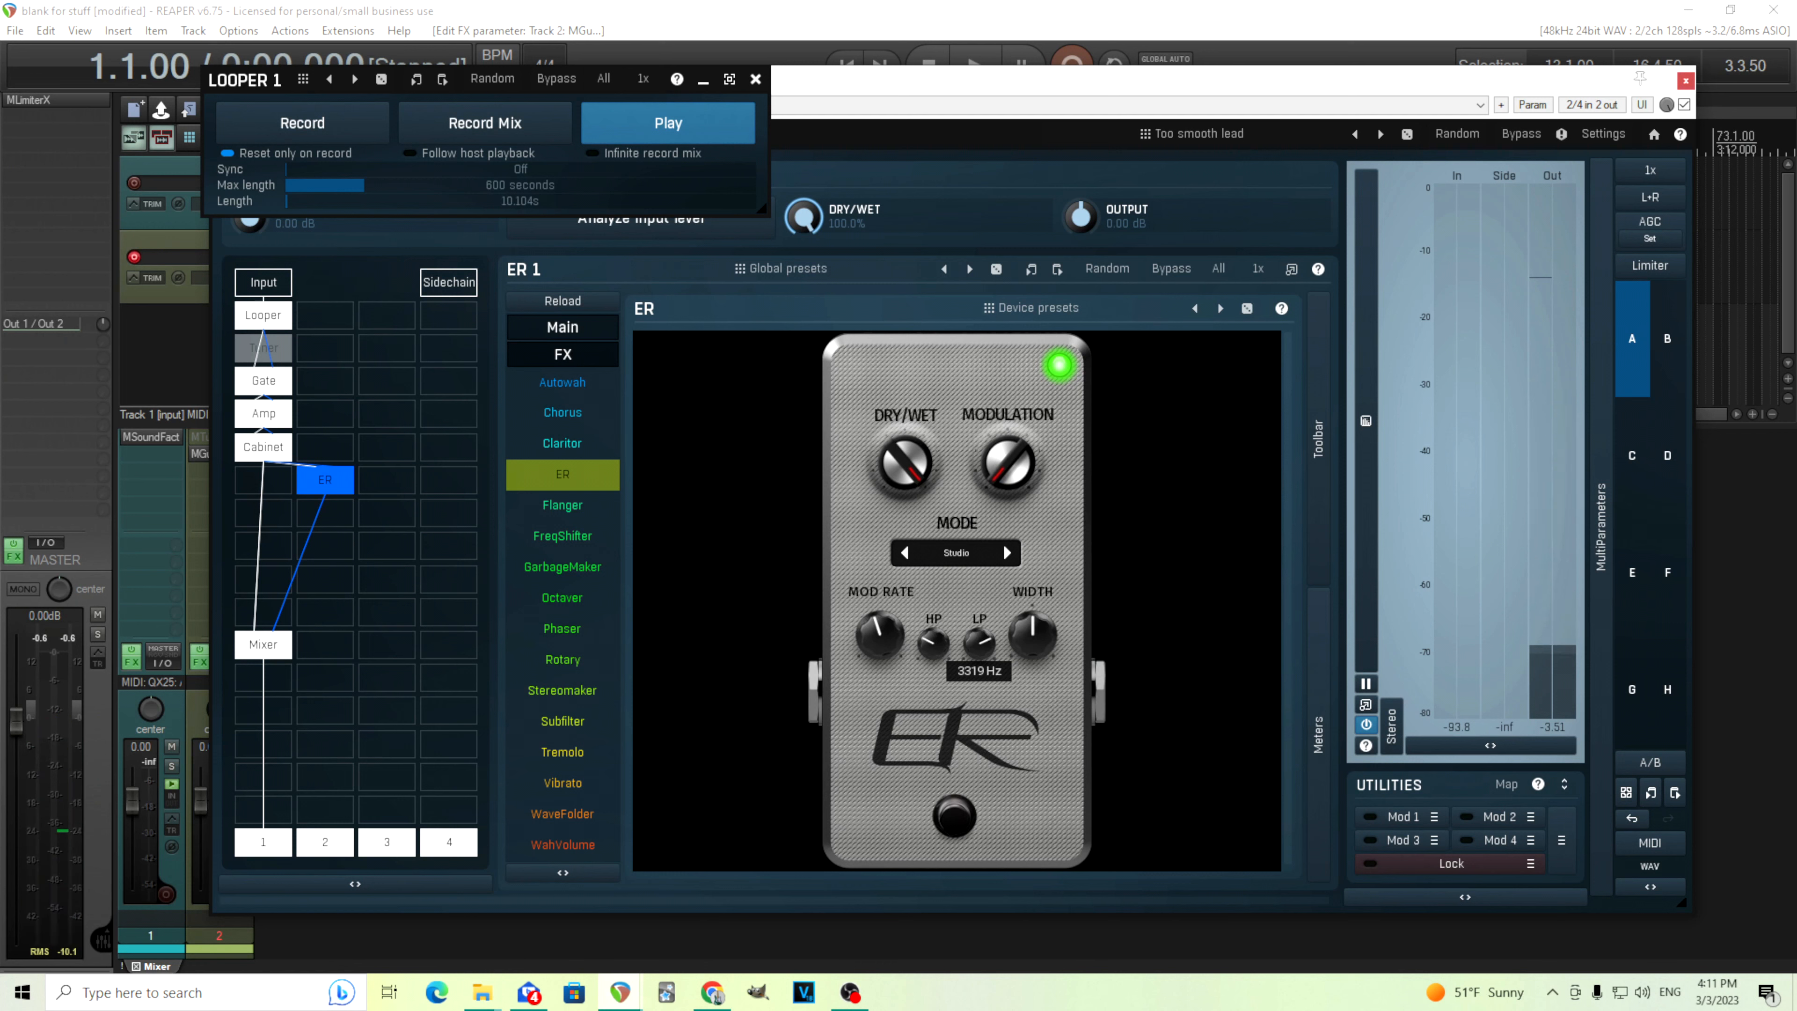
Toggle the ER pedal's bypass on and off to compare, and stop playback
left_click(957, 824)
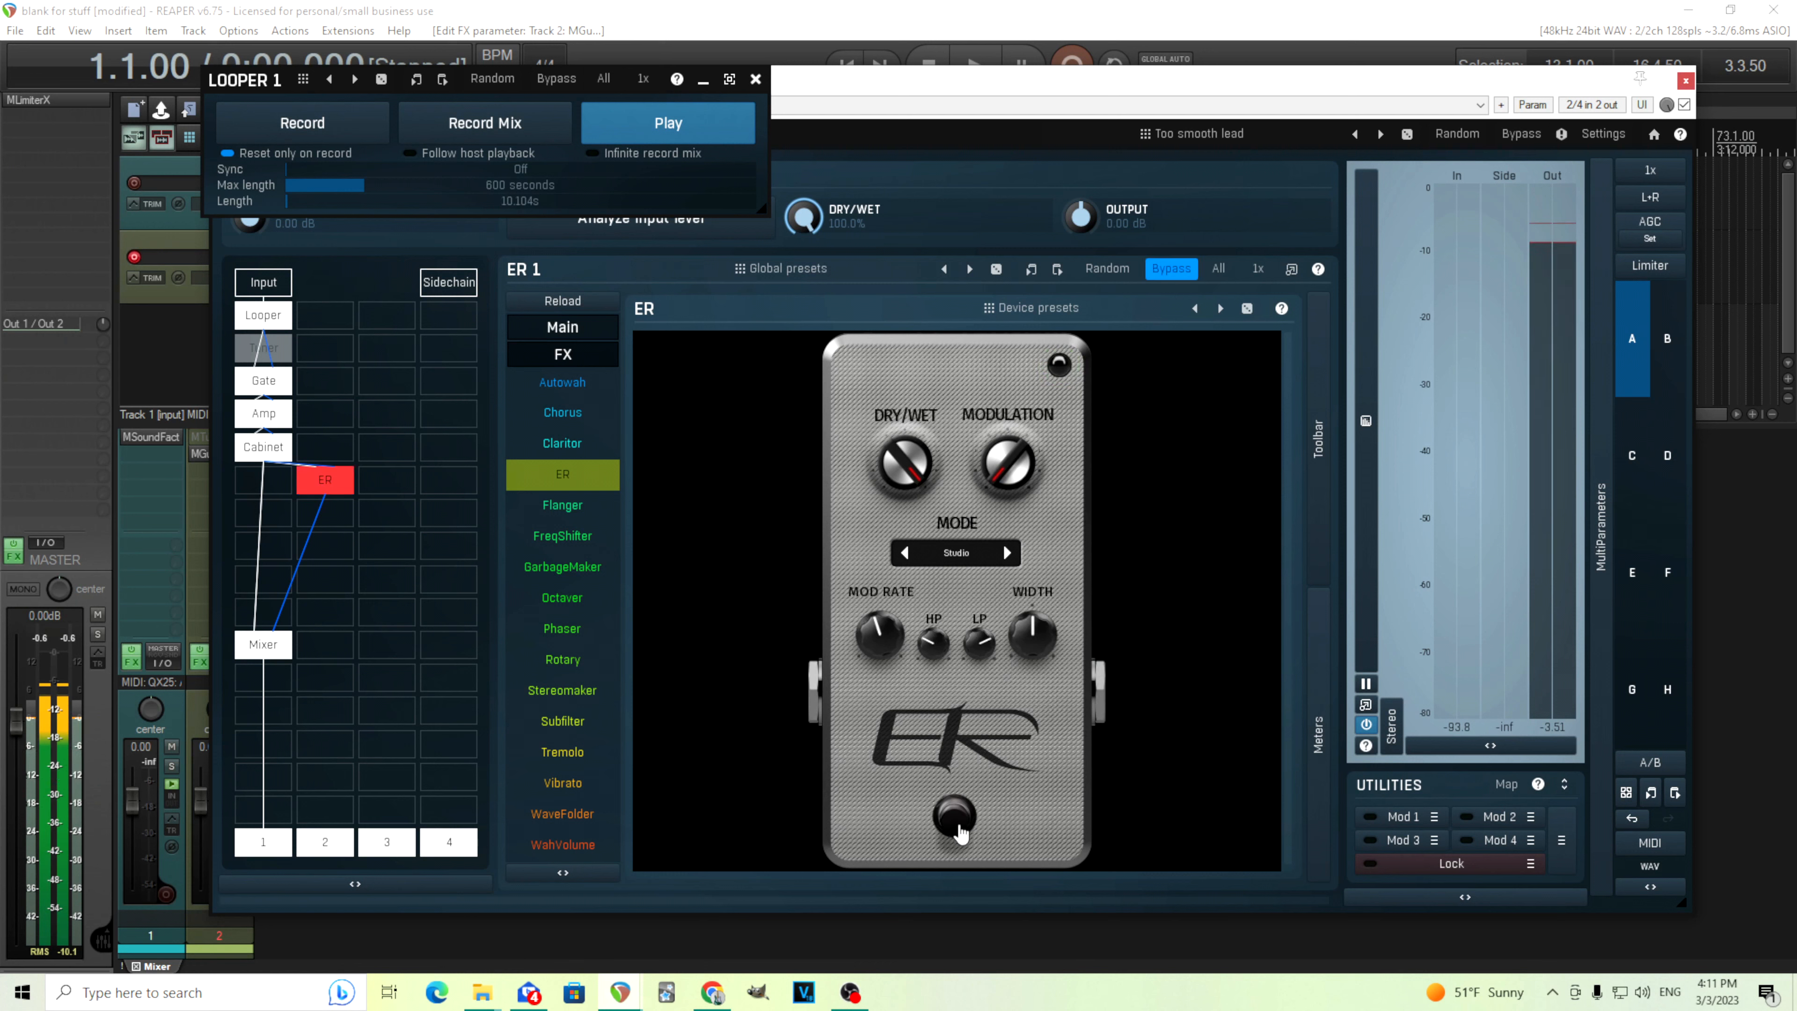
left_click(959, 828)
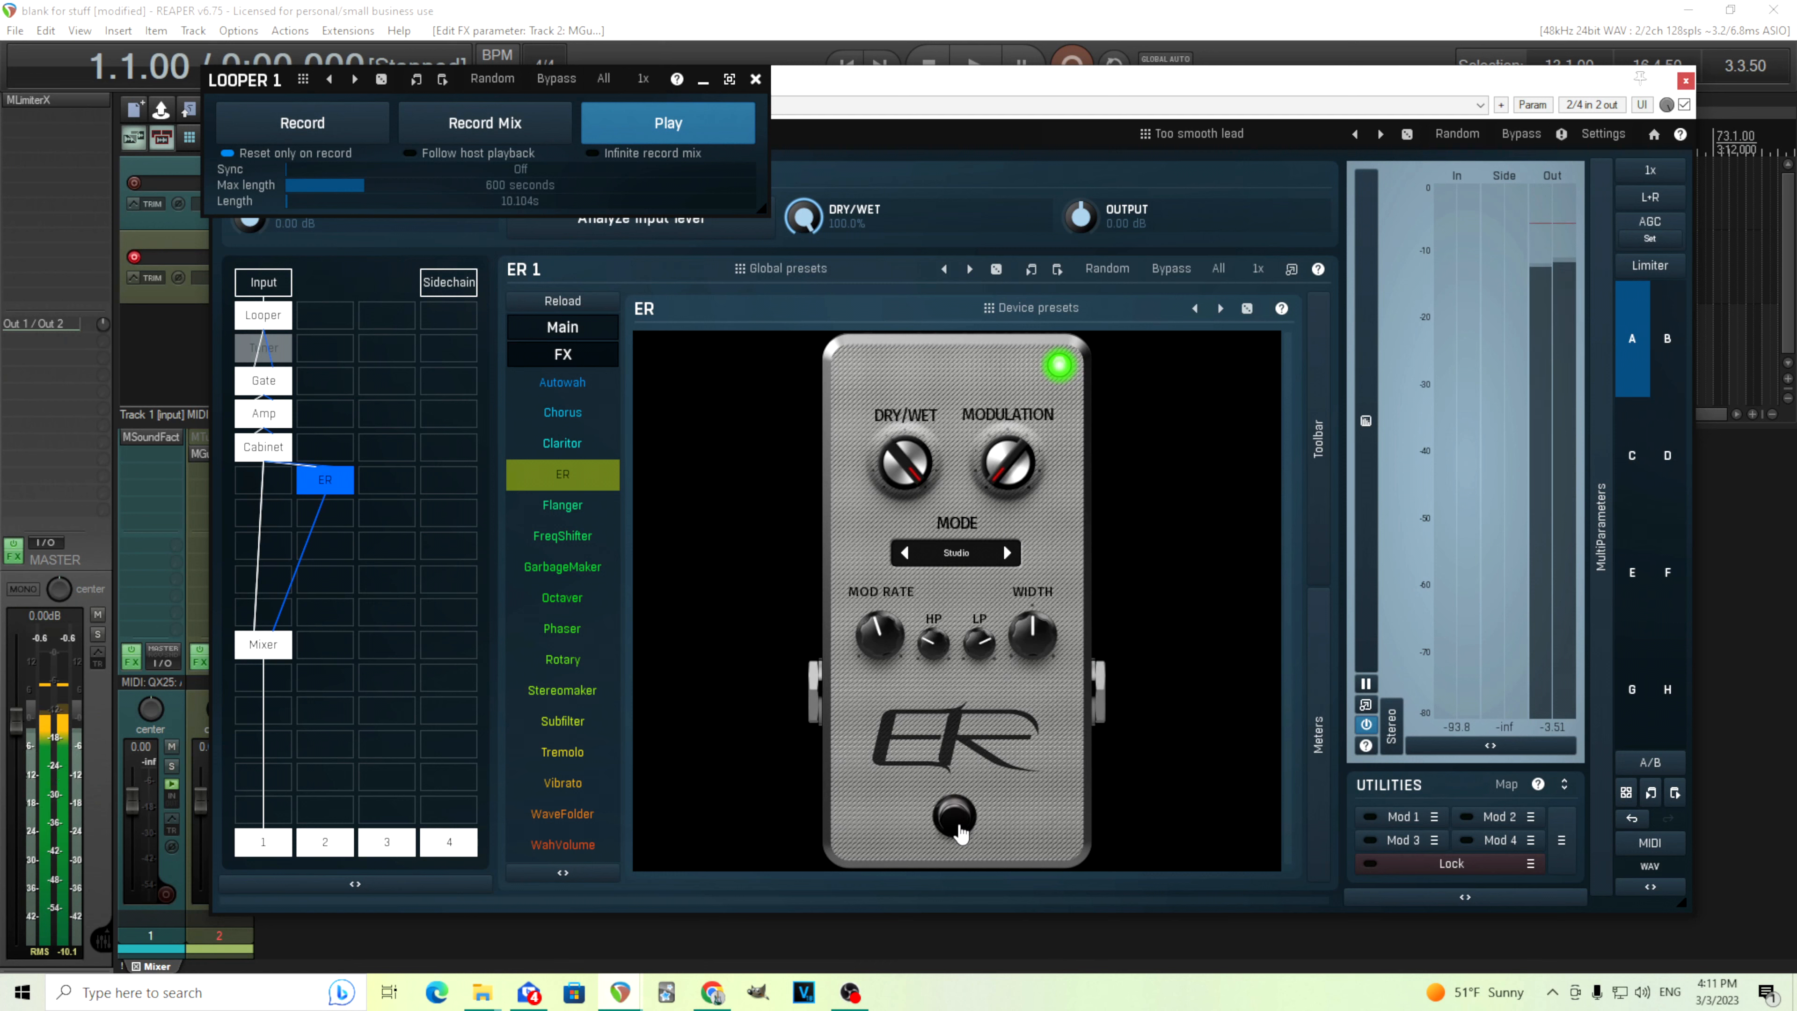
left_click(699, 125)
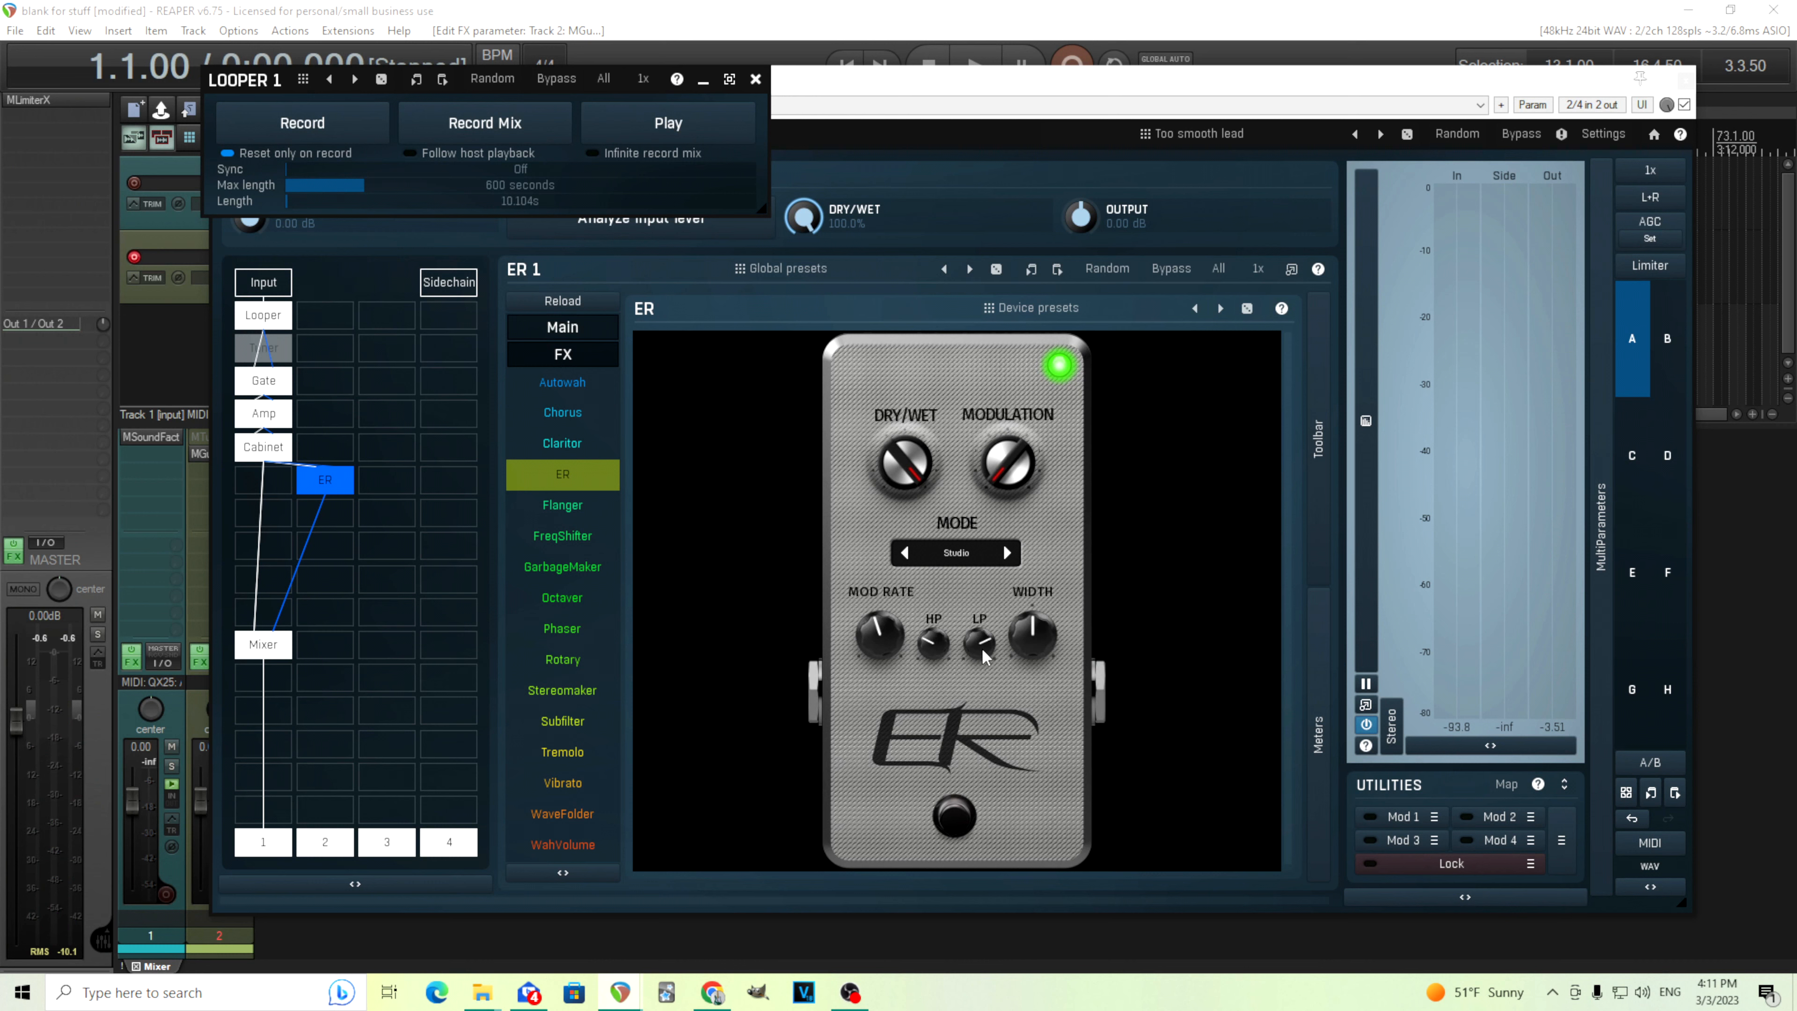
Set the Mixer's Input 2 gain to -2 dB
mouse_move(982, 657)
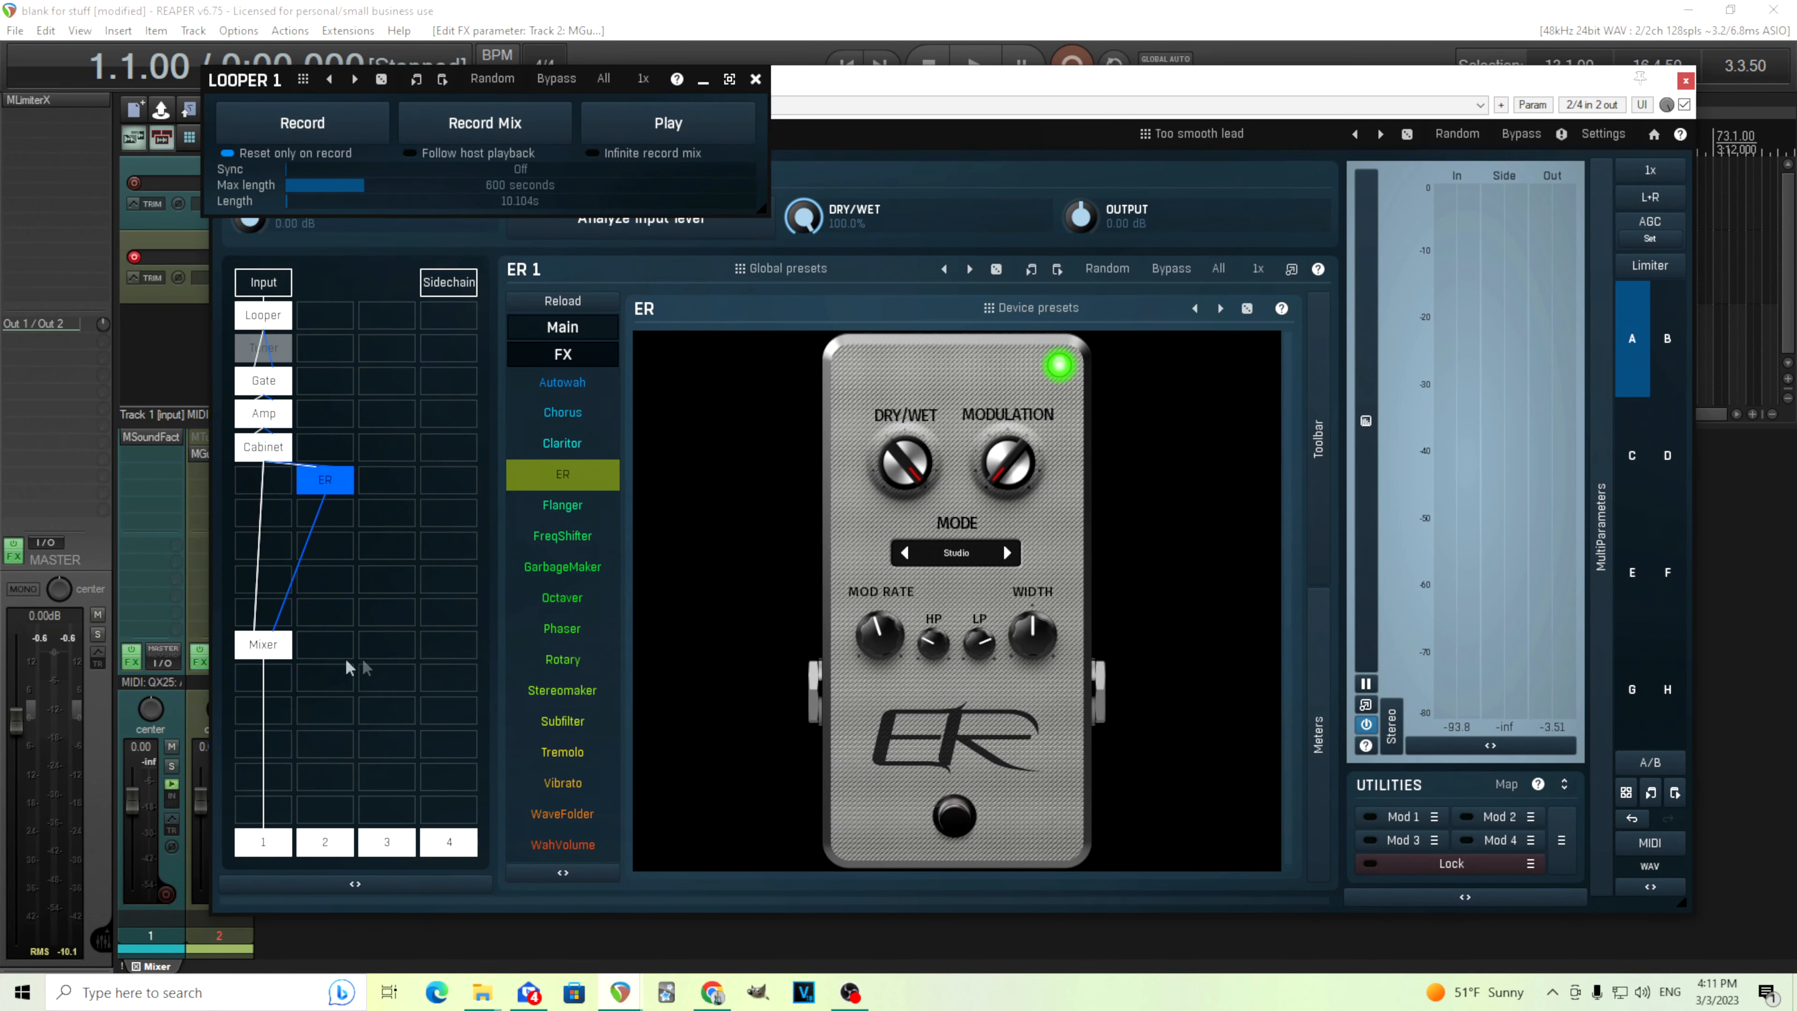
left_click(286, 648)
double_click(800, 446)
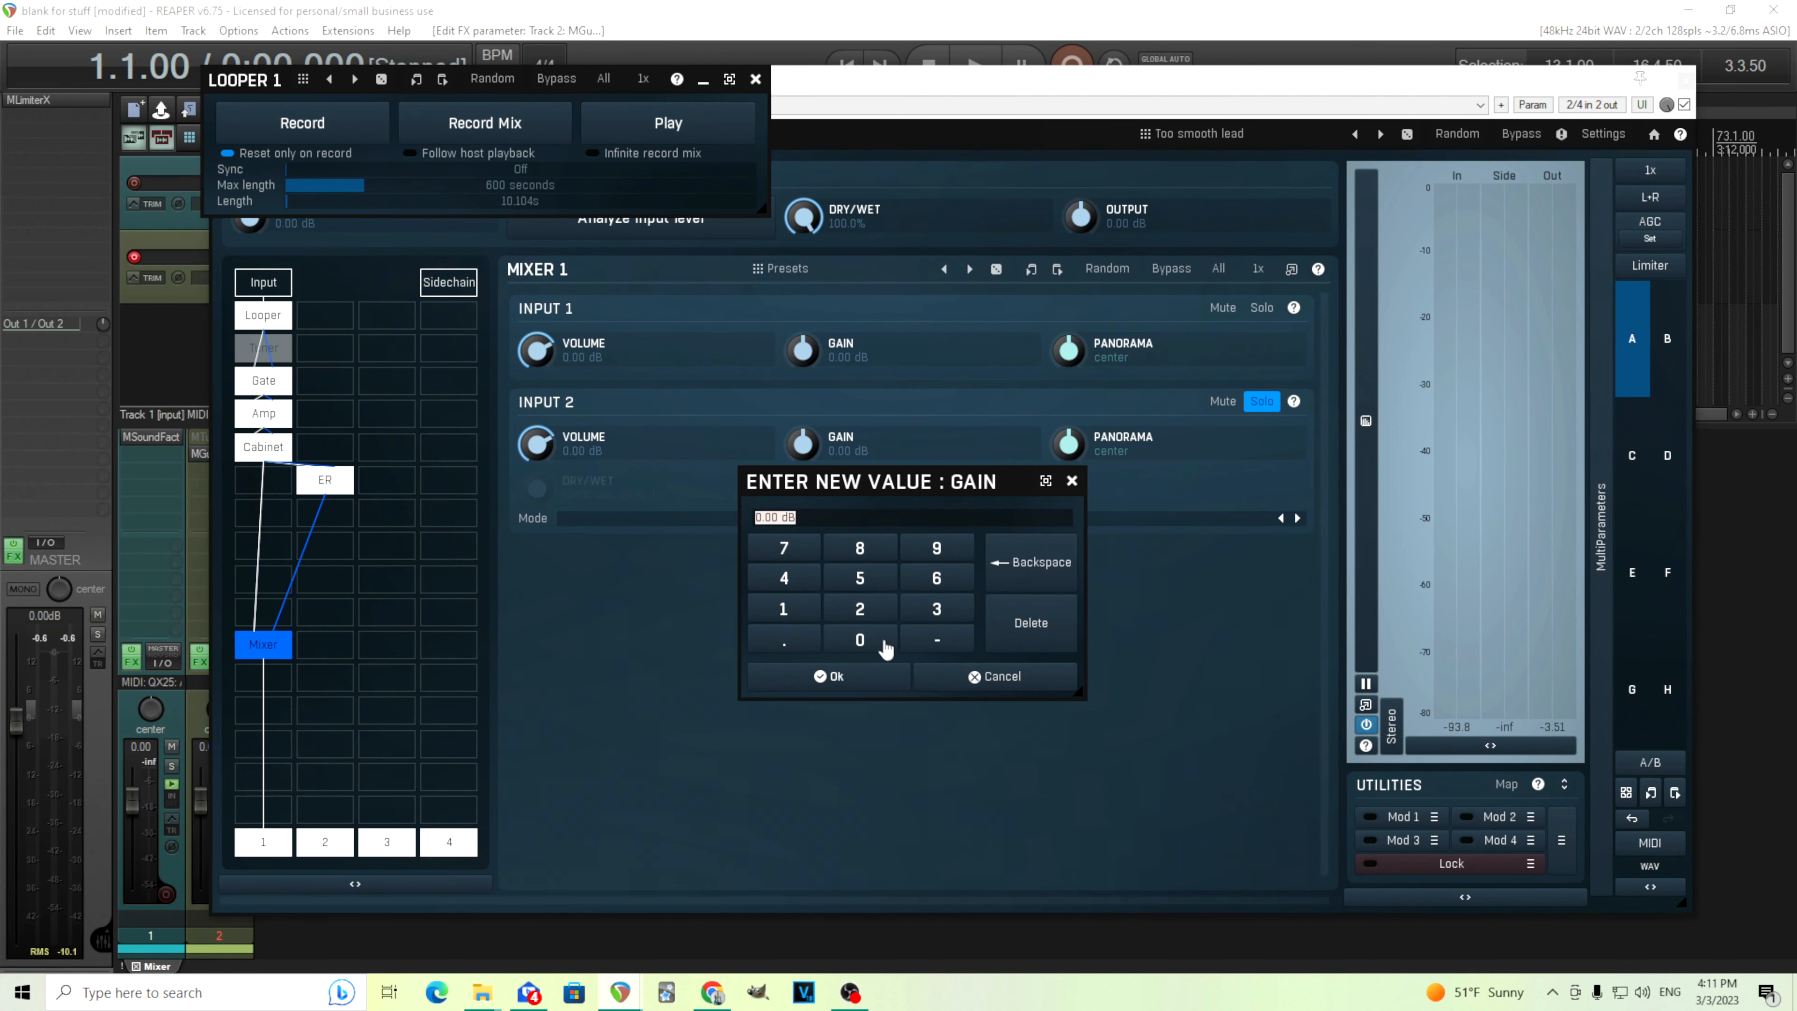
left_click(862, 611)
left_click(868, 679)
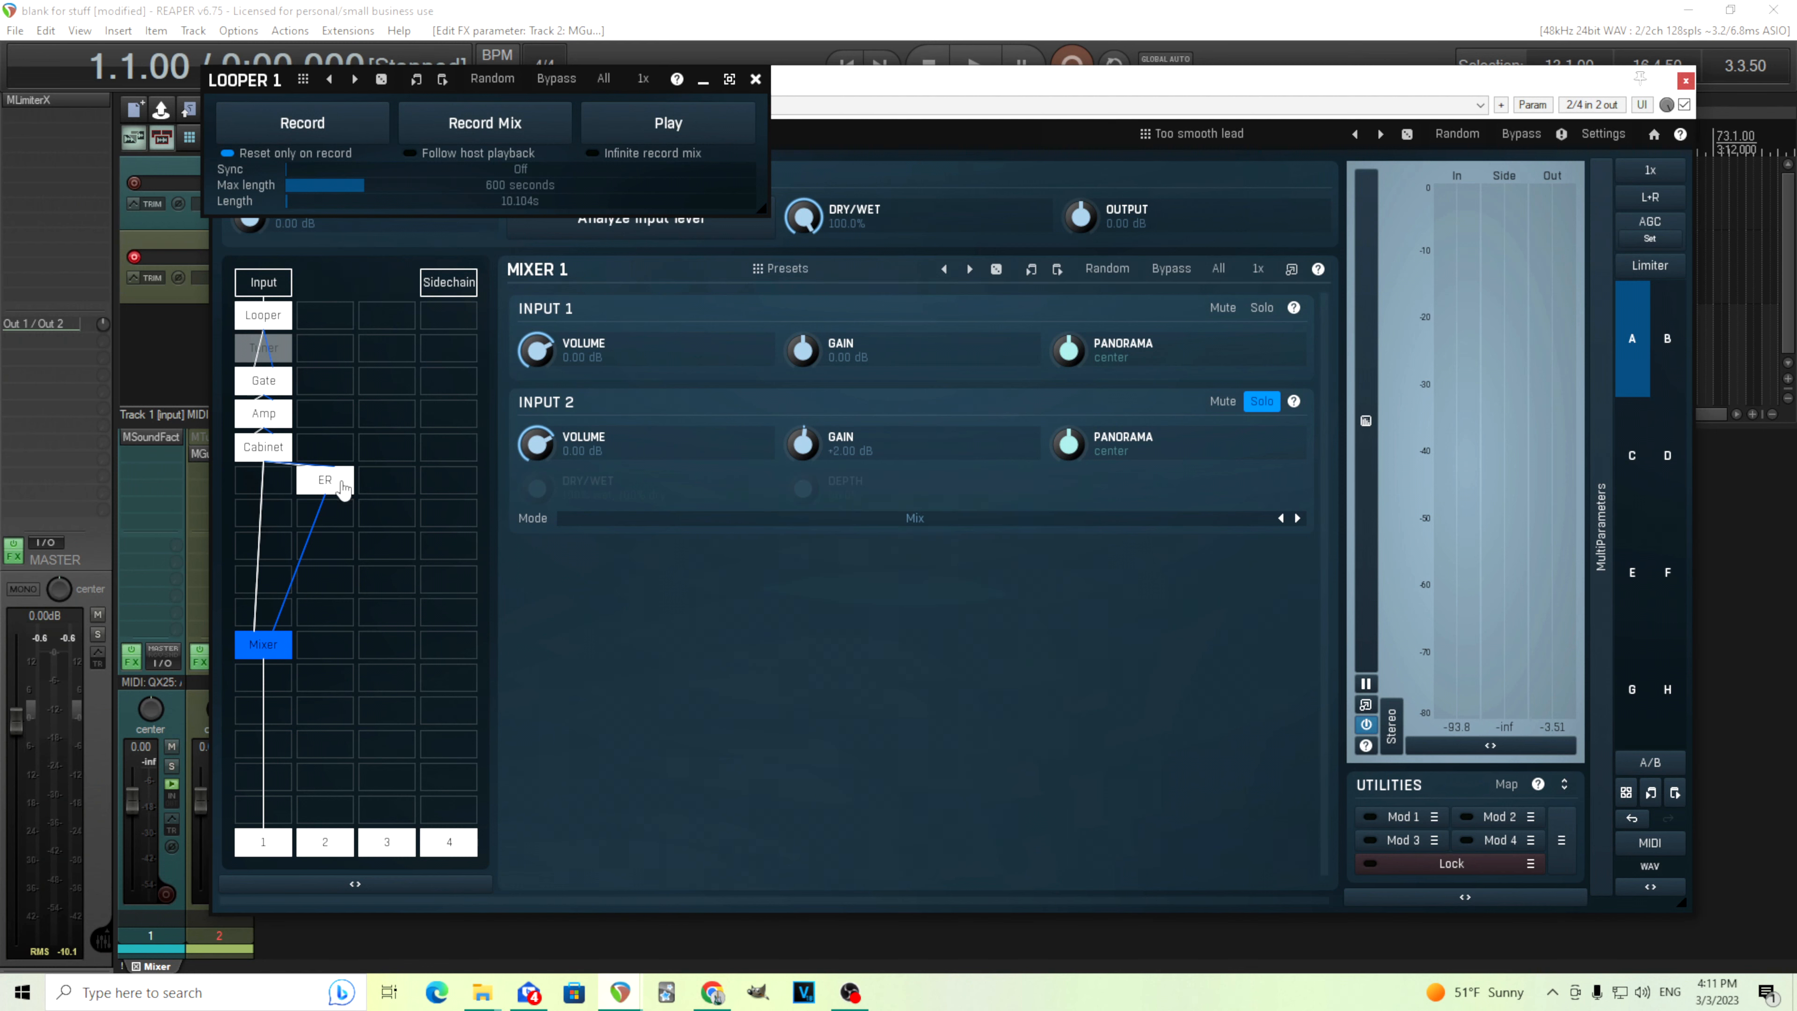
Play the loop and toggle Input 2's solo and mute to compare, then stop playback
left_click(1262, 401)
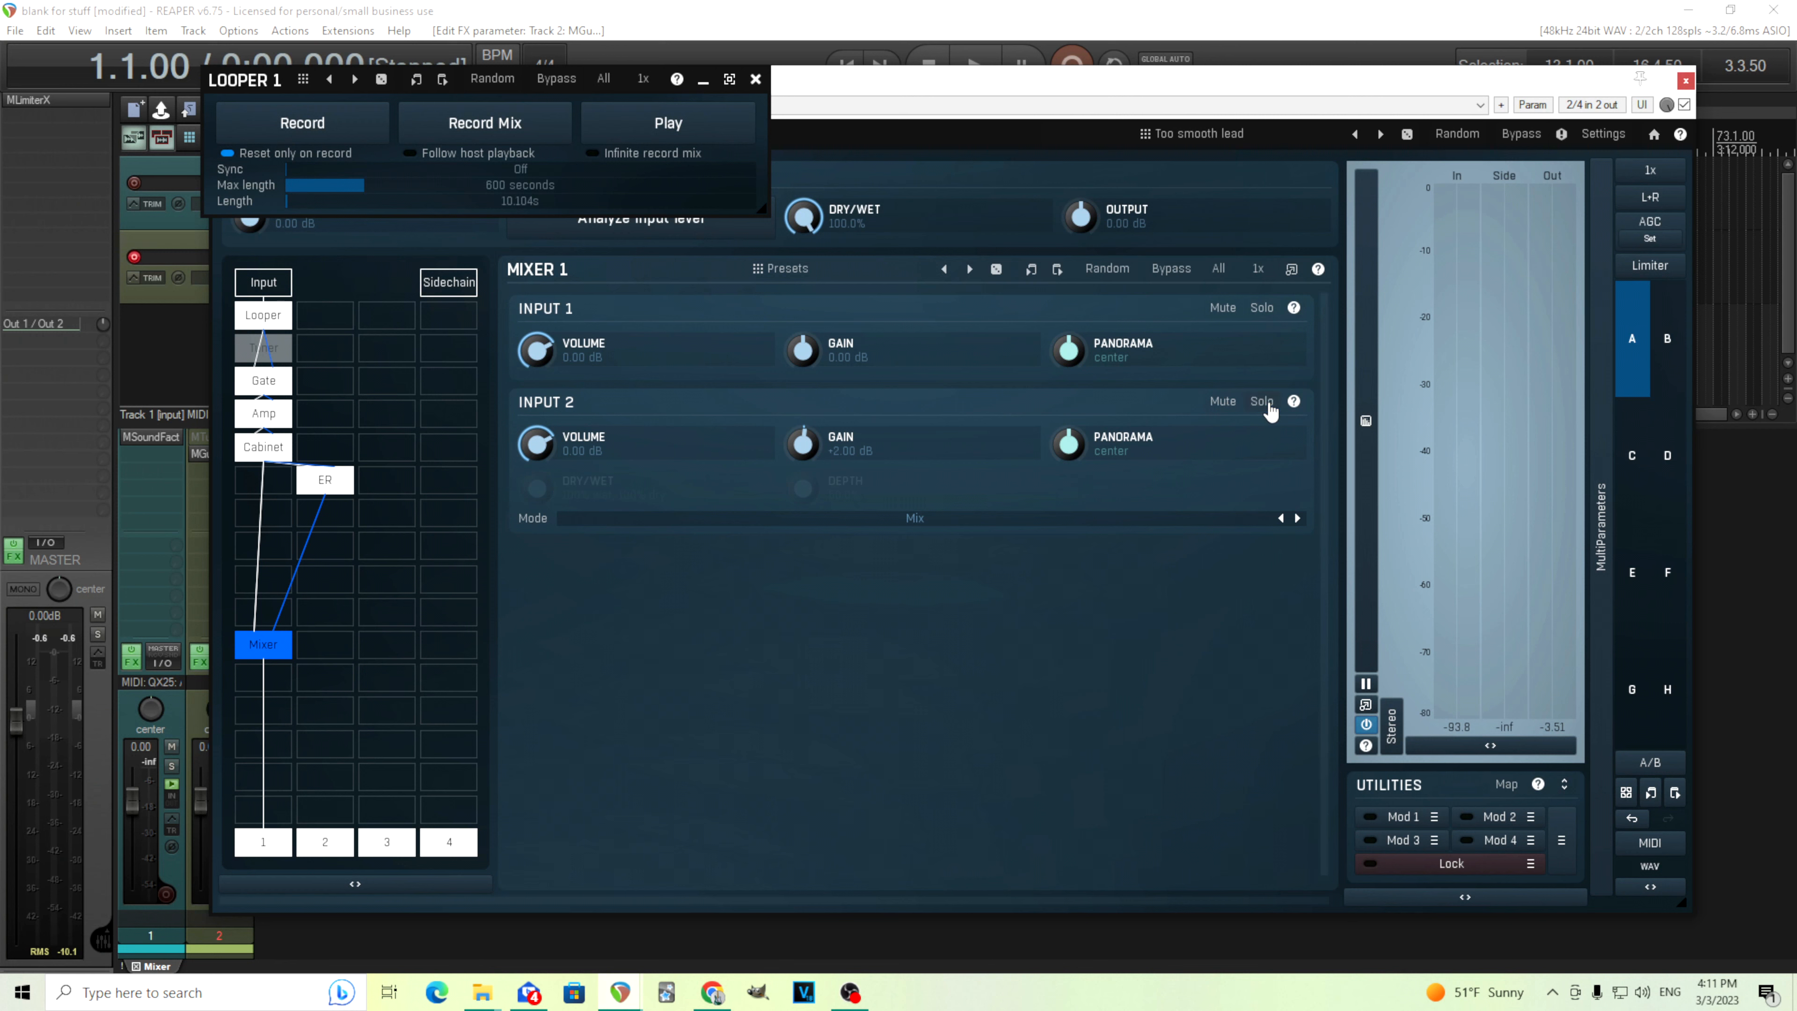
left_click(638, 129)
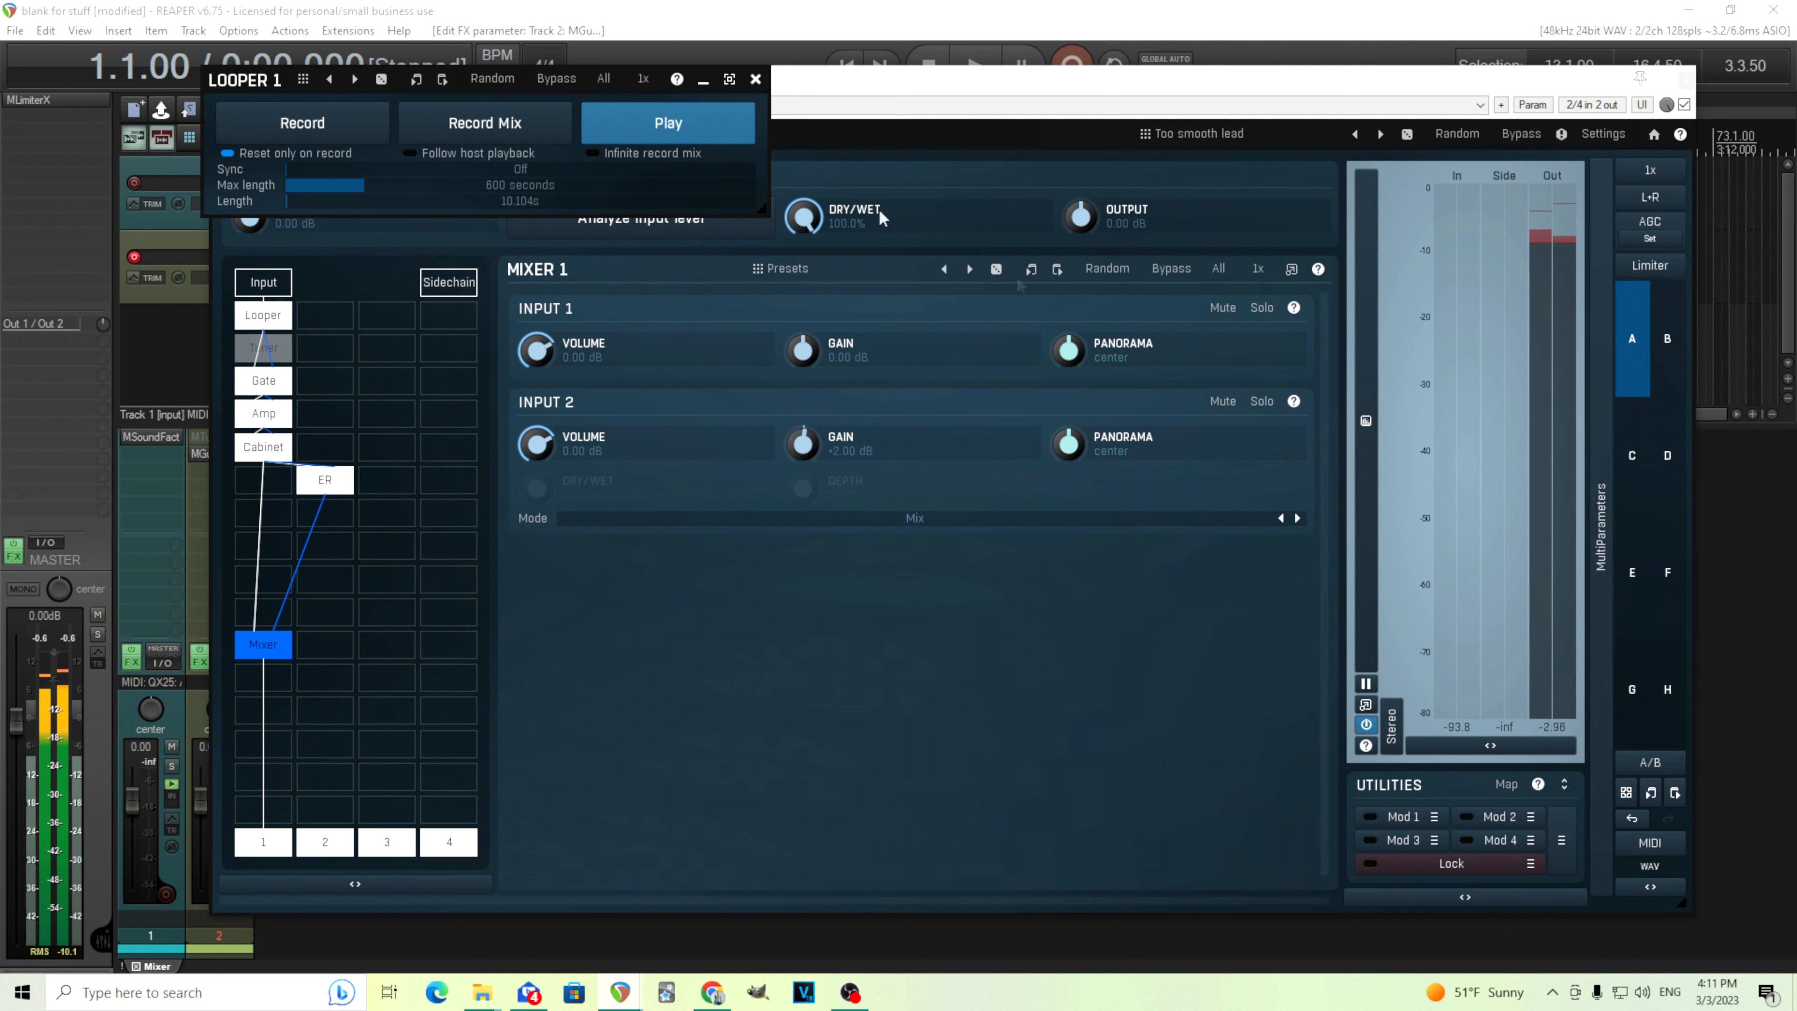
left_click(1226, 405)
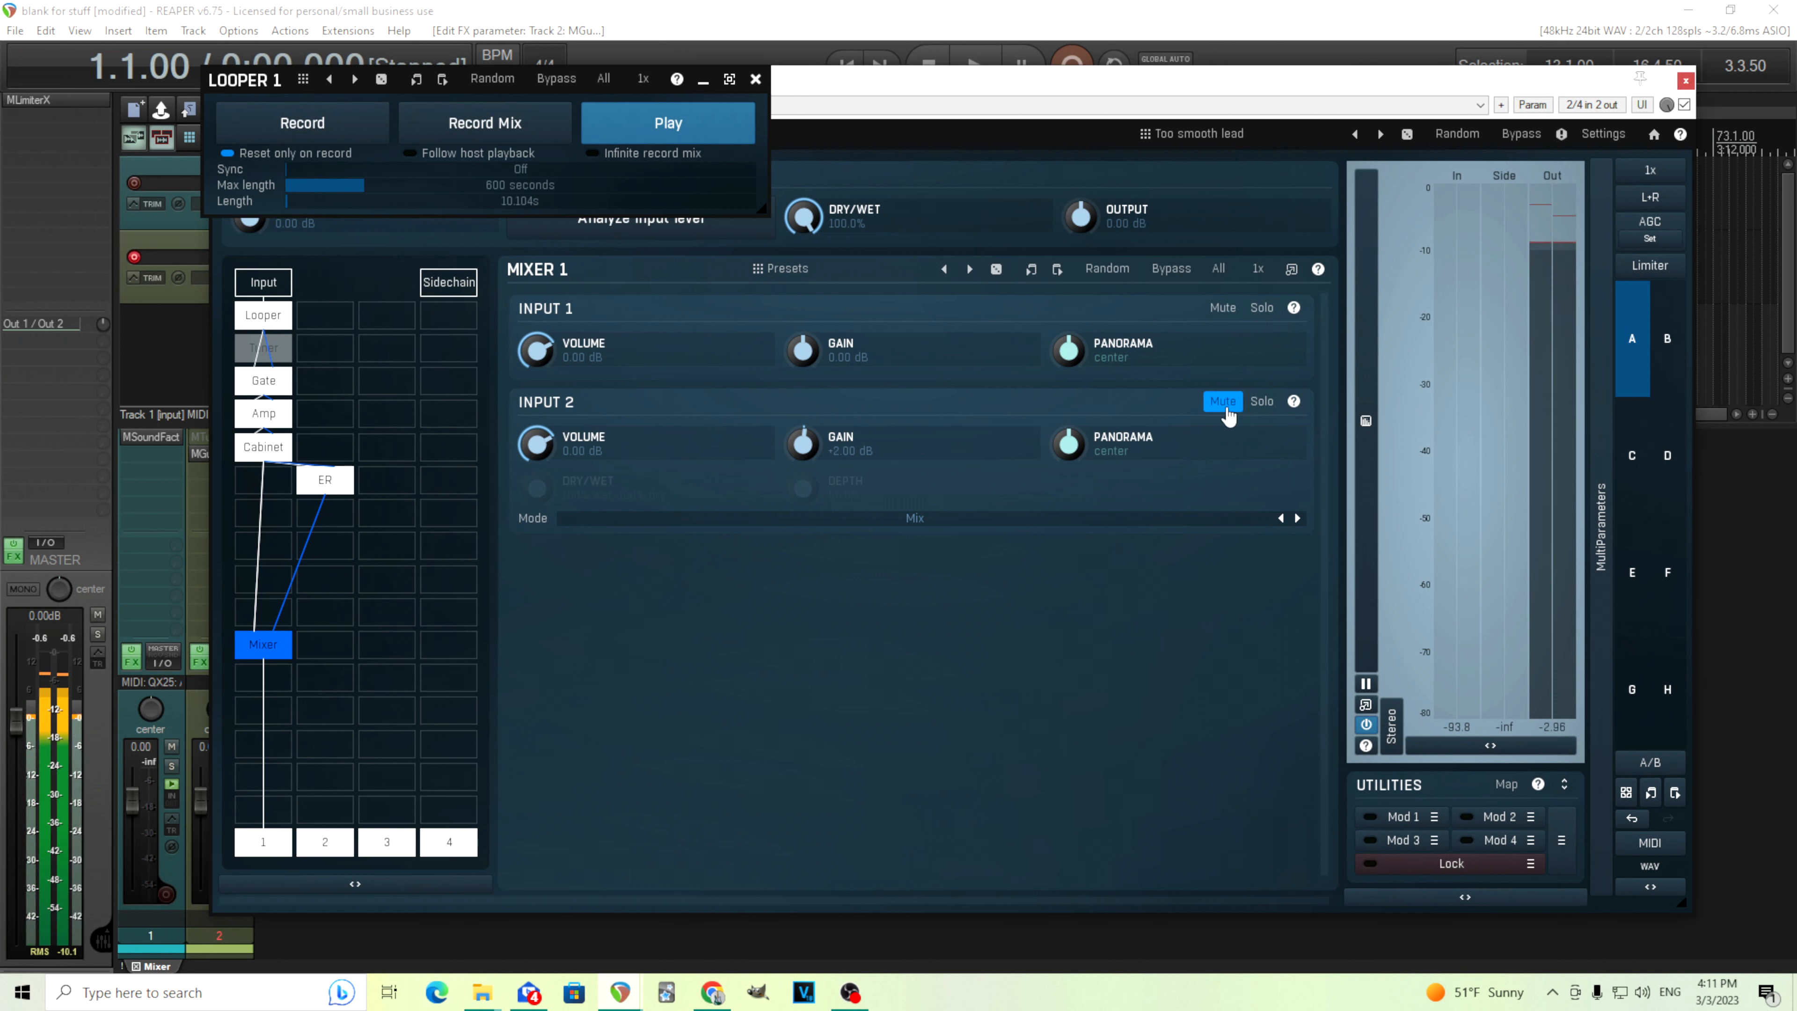
left_click(1226, 404)
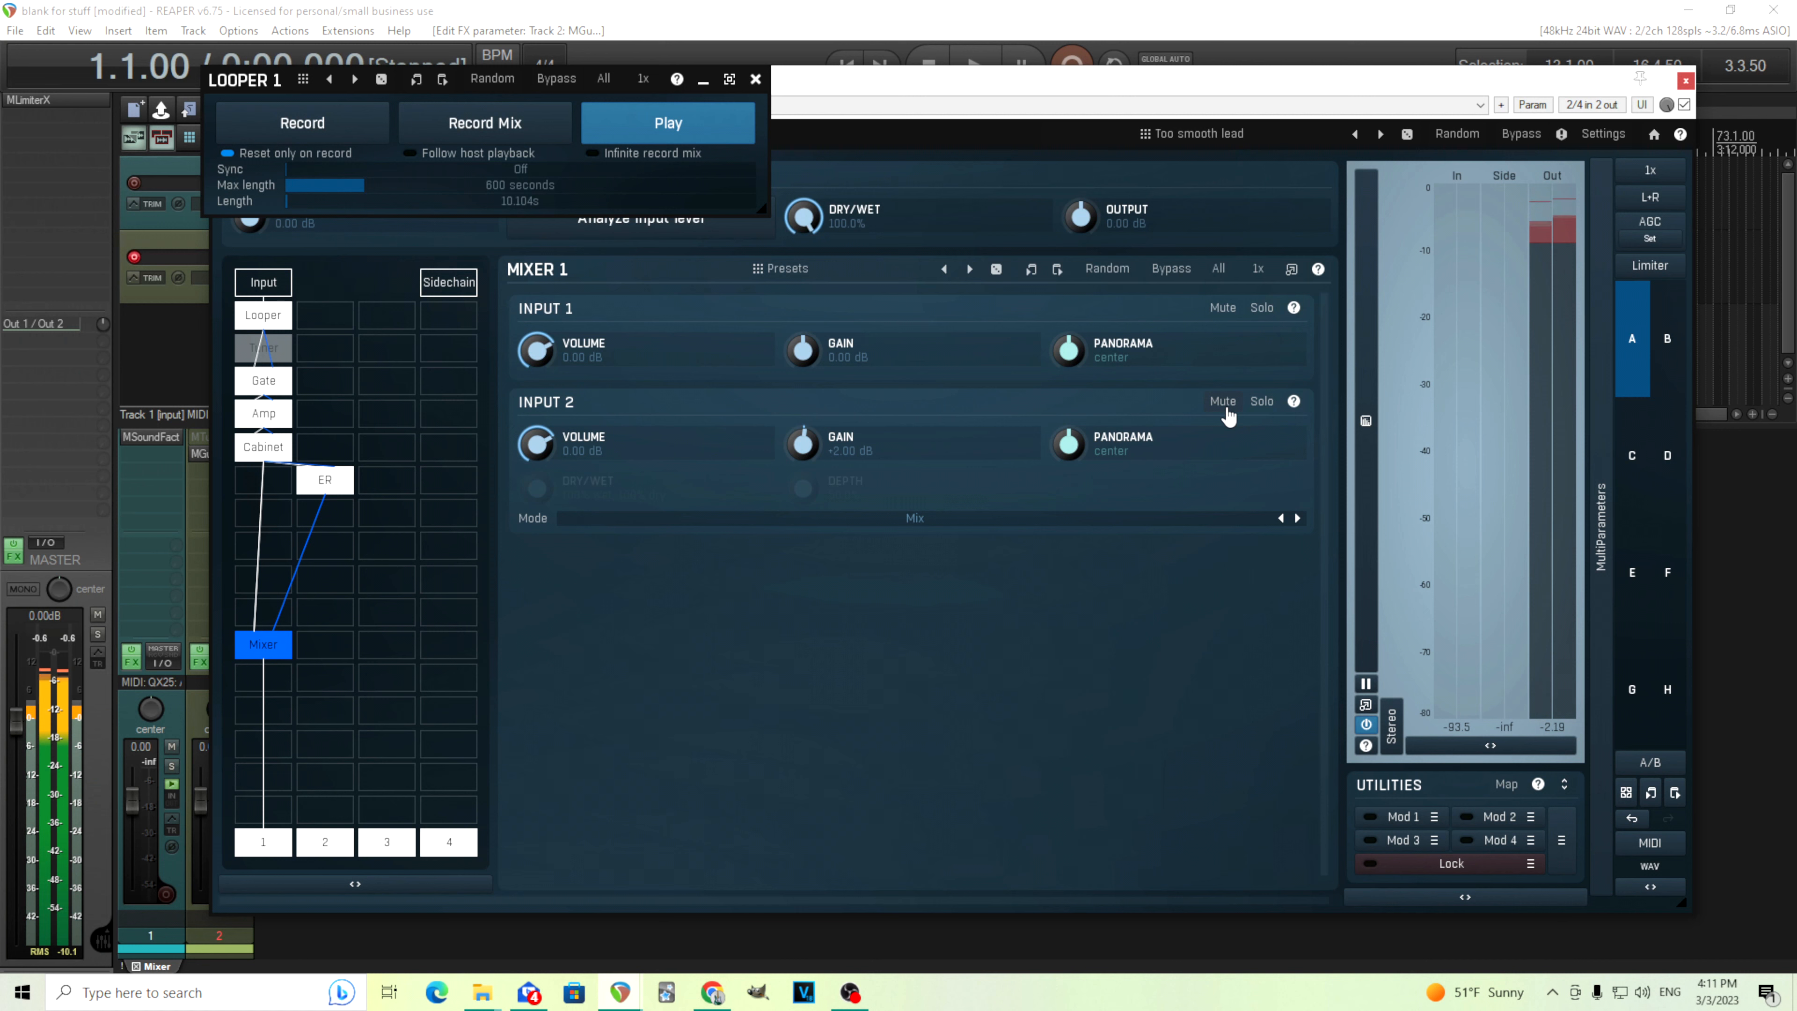
left_click(1227, 407)
left_click(1226, 406)
left_click(747, 140)
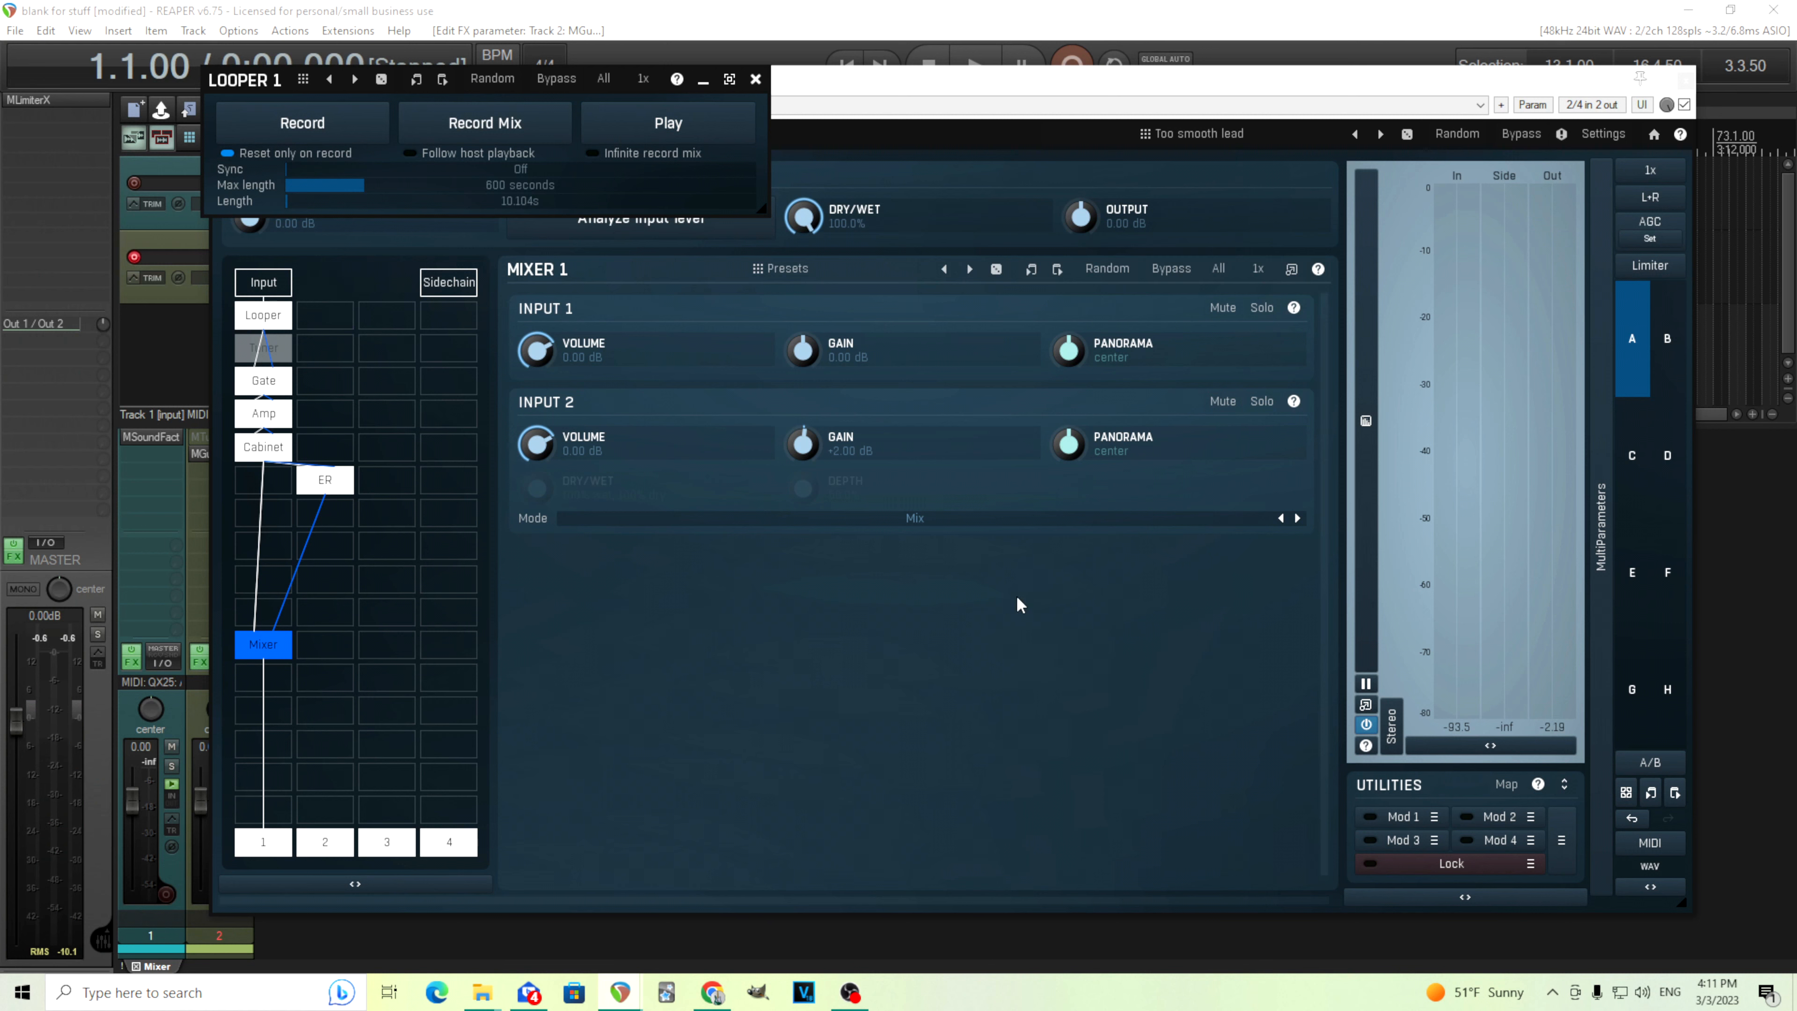
Insert a DelayTap module in the second chain directly below the ER module
left_click(348, 522)
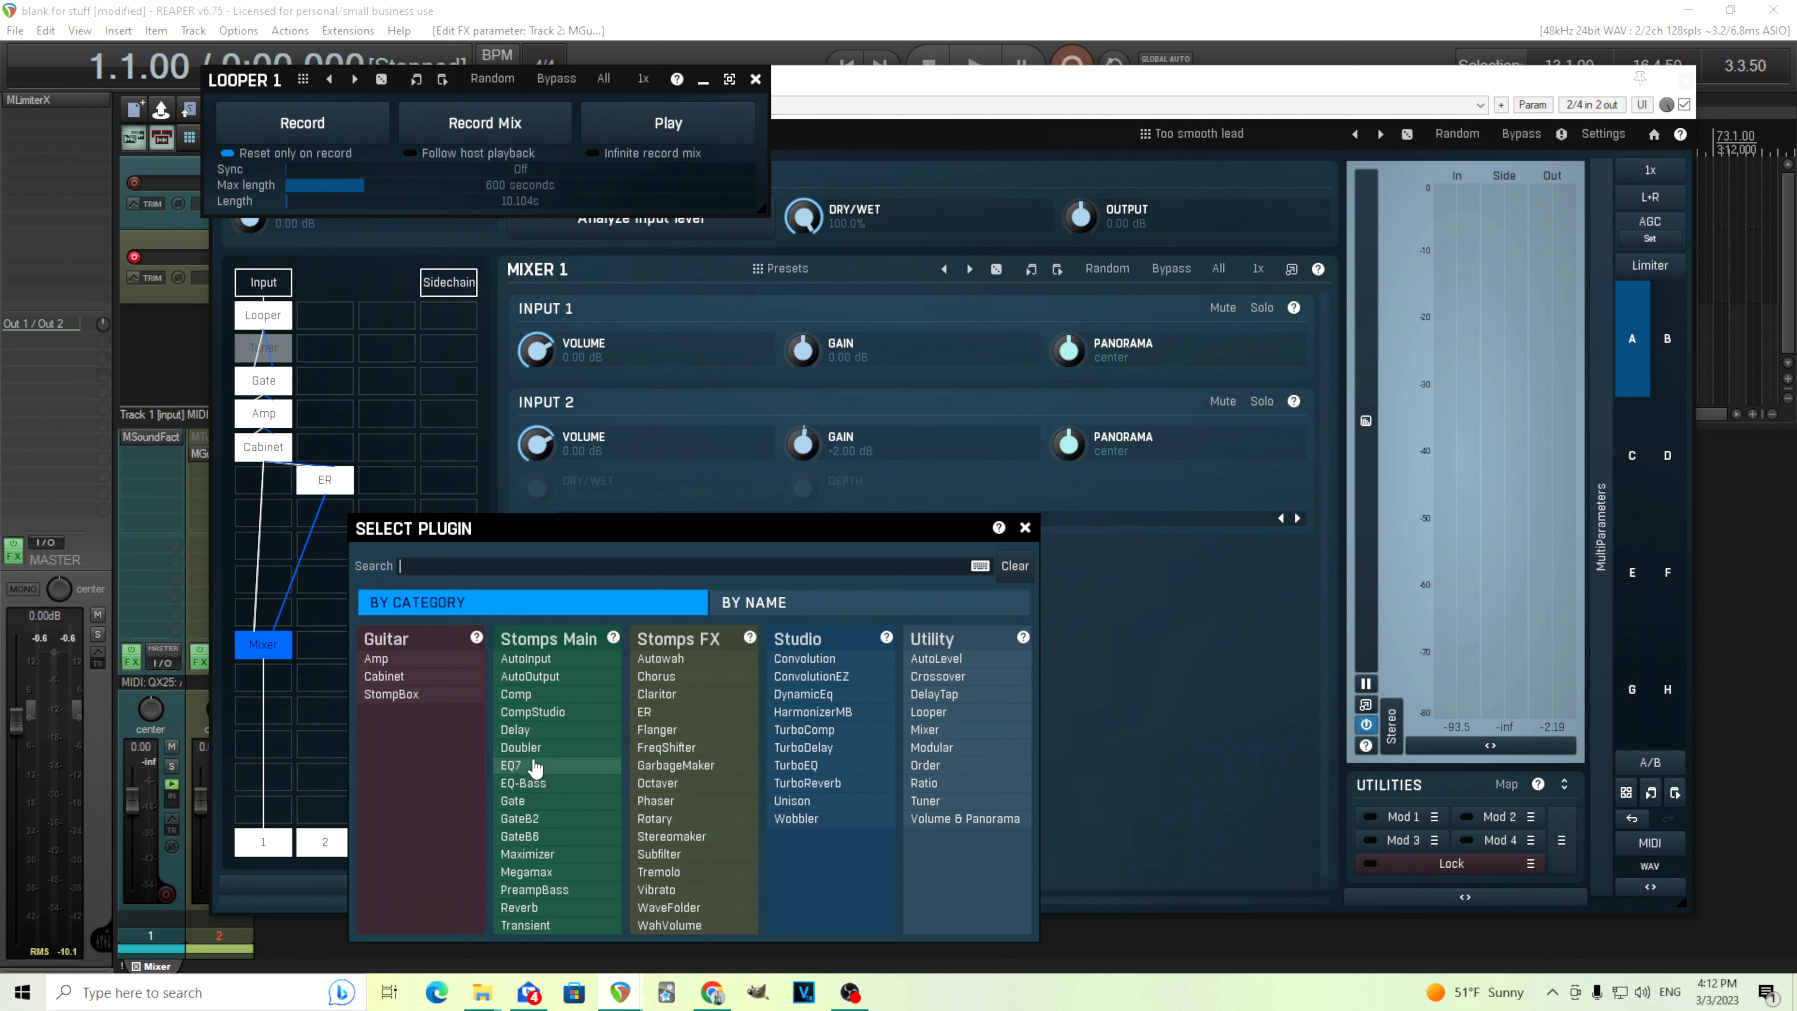
left_click(945, 695)
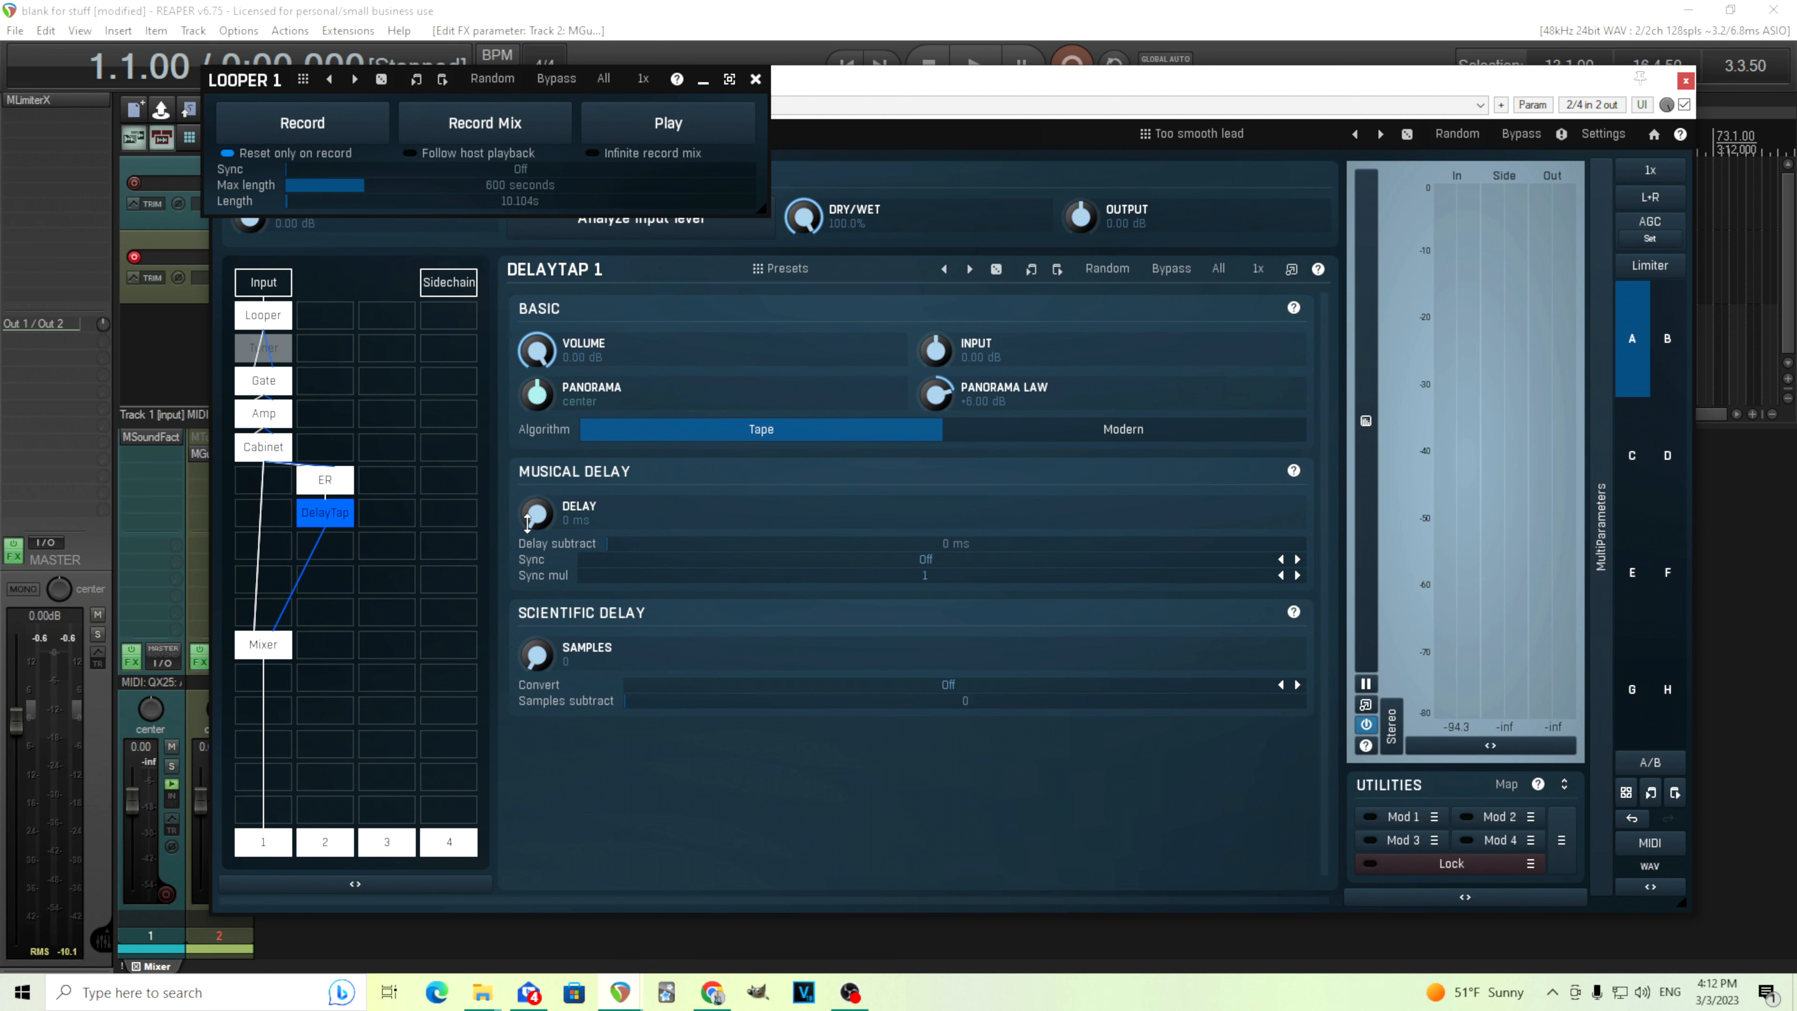
left_click_drag(537, 515, 537, 495)
left_click(965, 558)
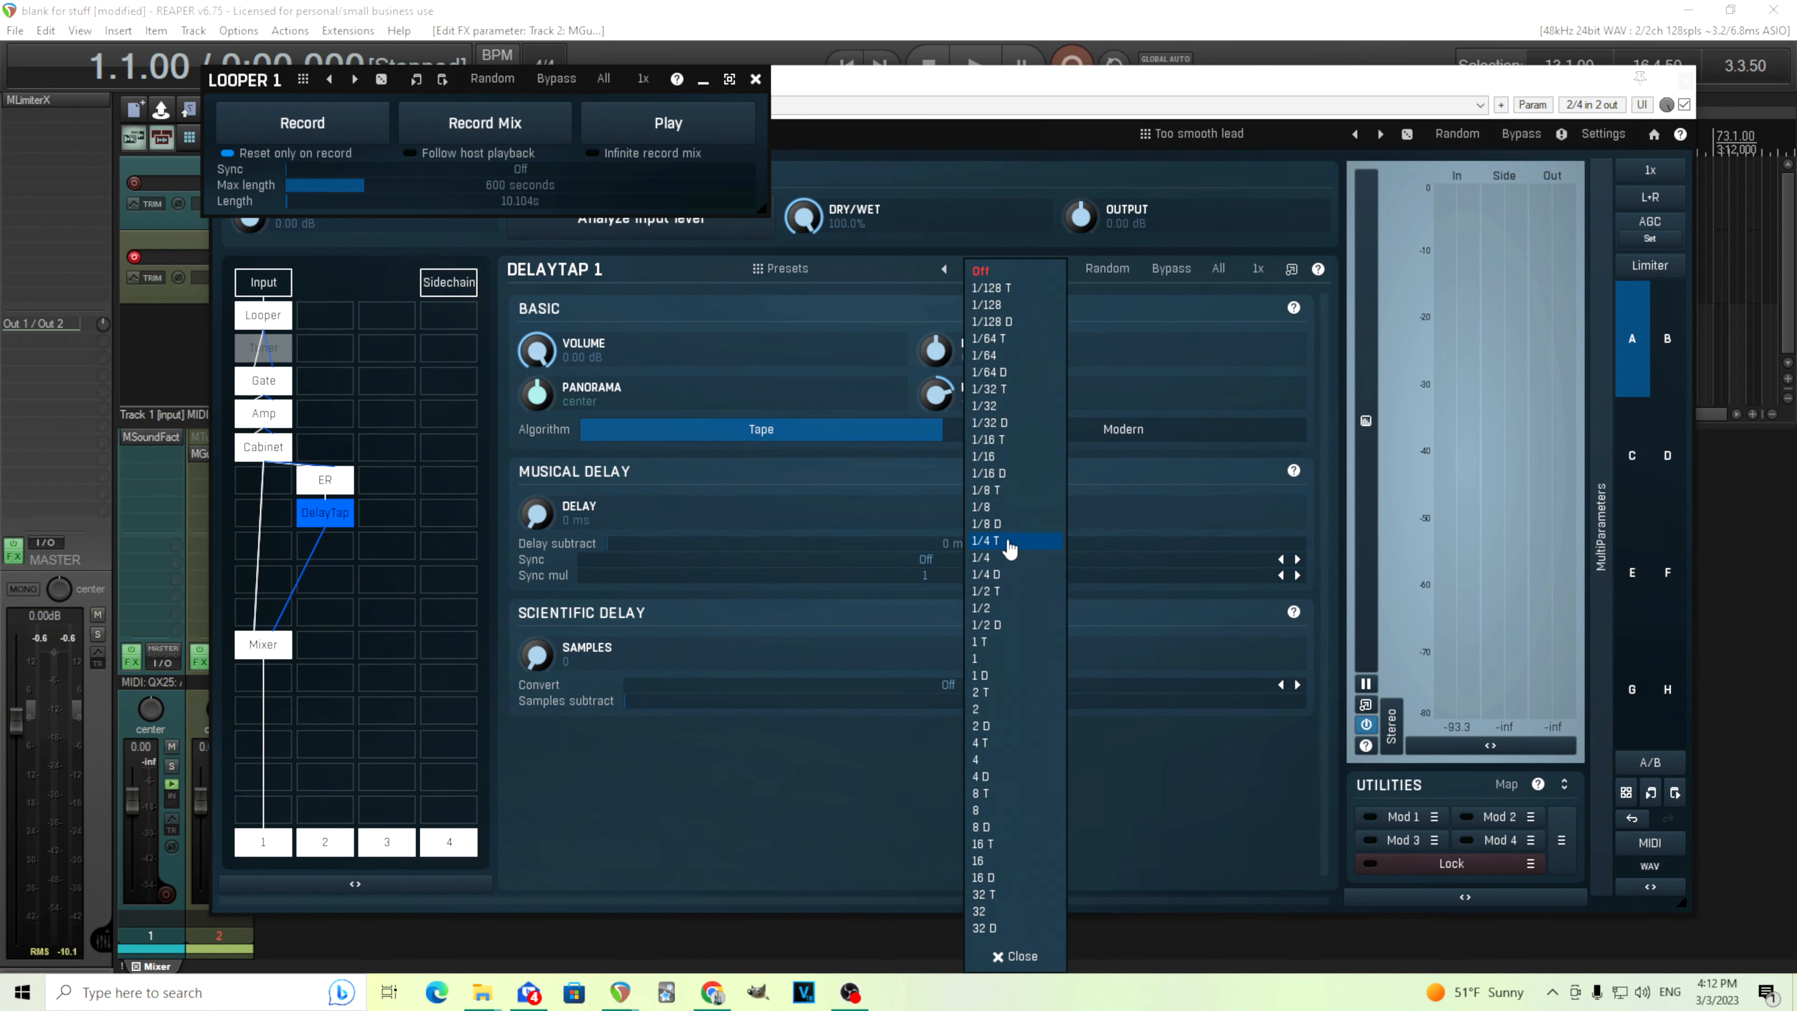
left_click(555, 560)
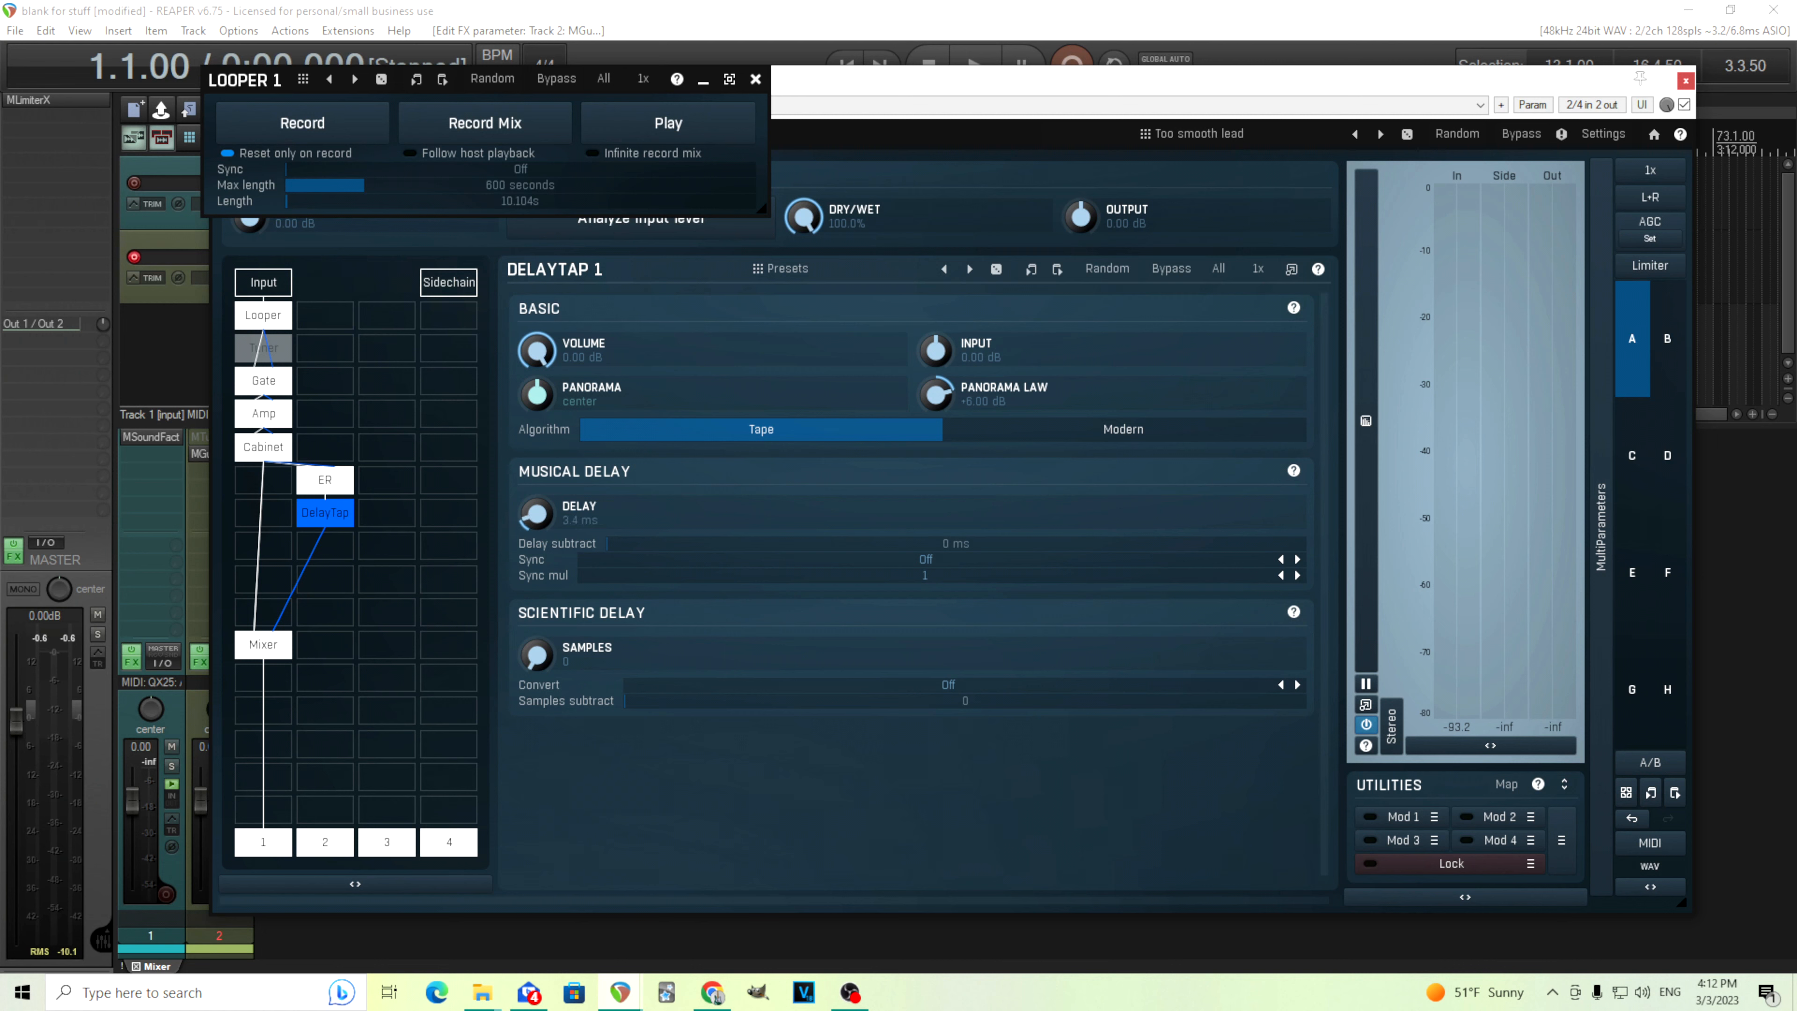
Set the DelayTap delay to 15 ms and start loop playback
double_click(548, 515)
left_click(772, 679)
left_click(834, 648)
left_click(872, 945)
left_click(692, 135)
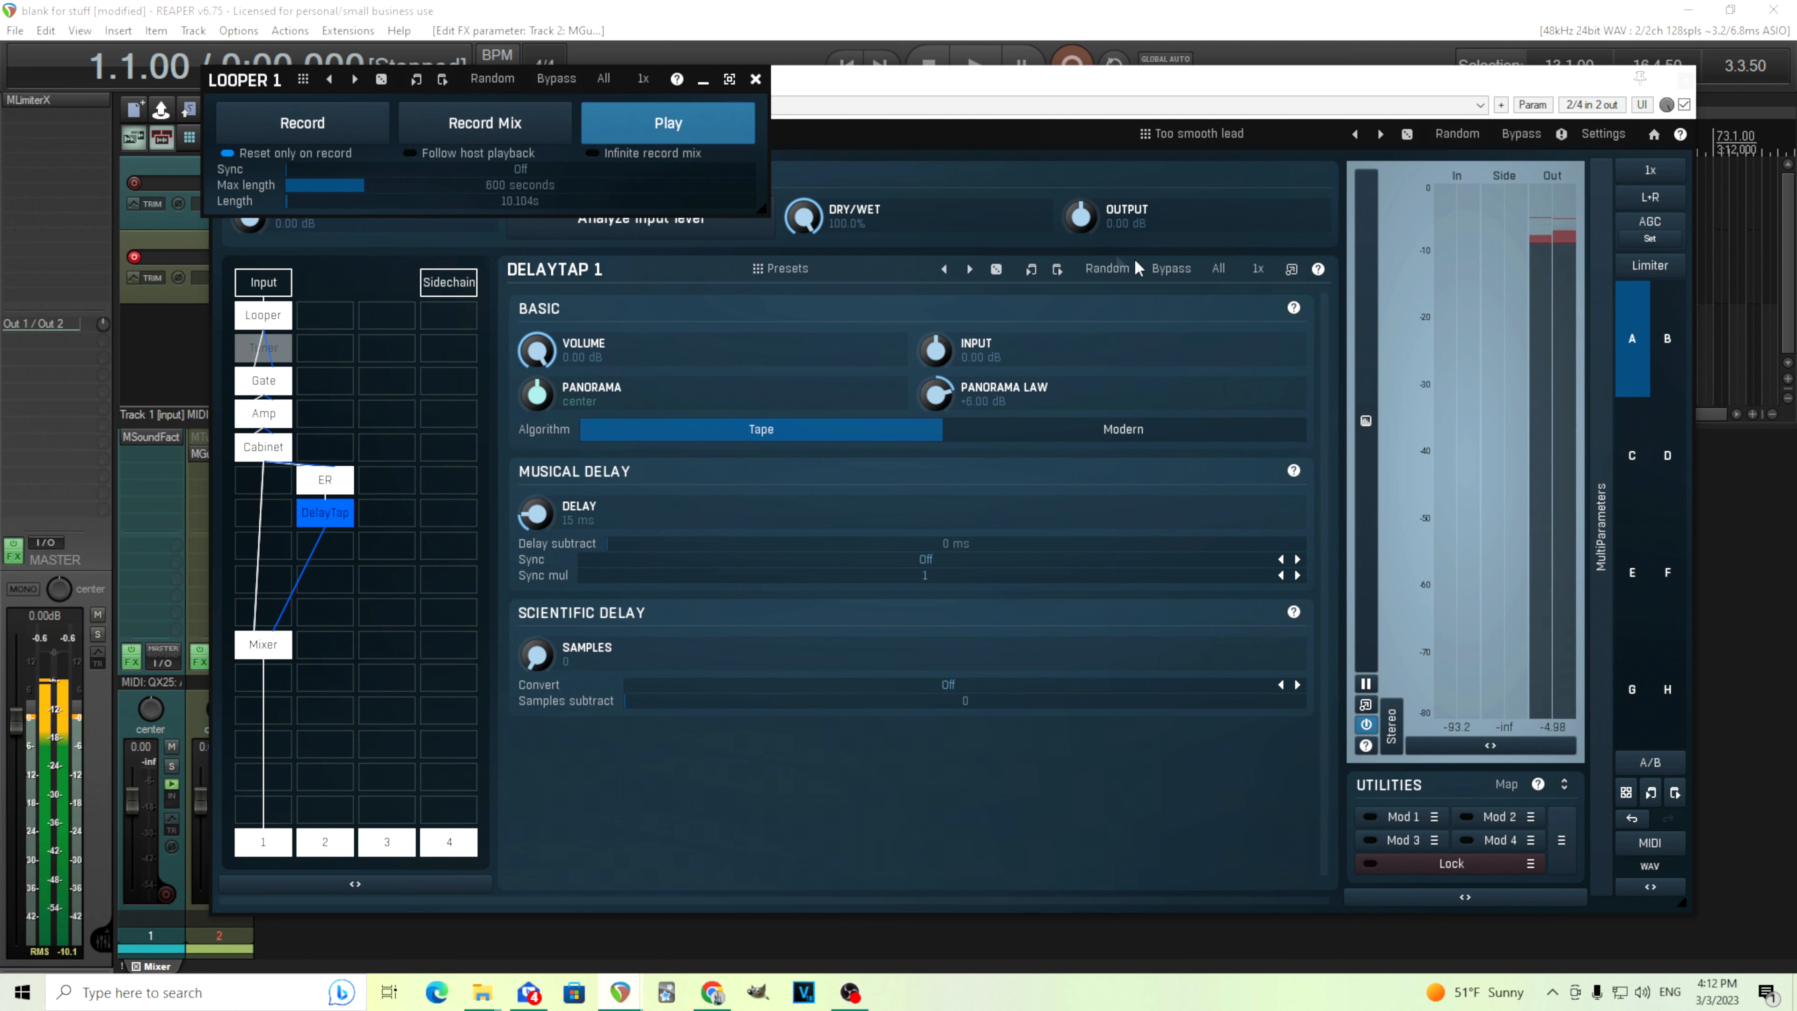
Toggle the DelayTap module's bypass on and off to compare the sound, then stop loop playback
left_click(1183, 278)
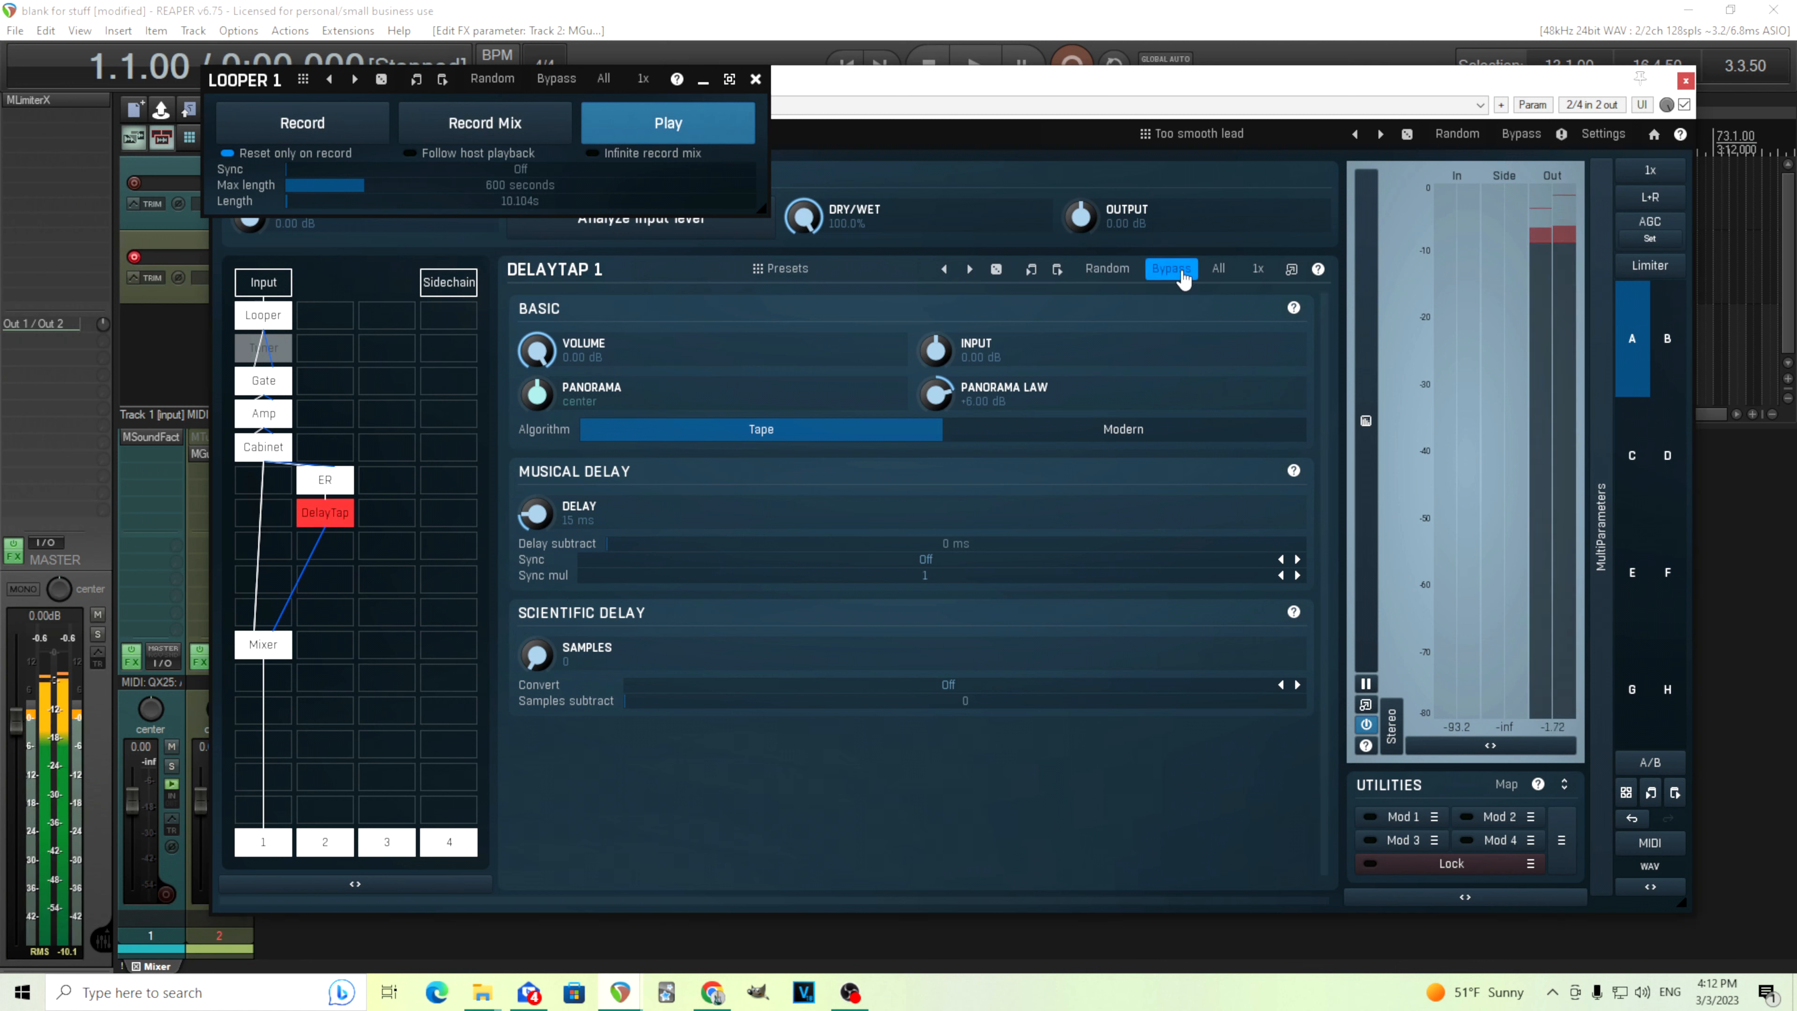
left_click(1184, 278)
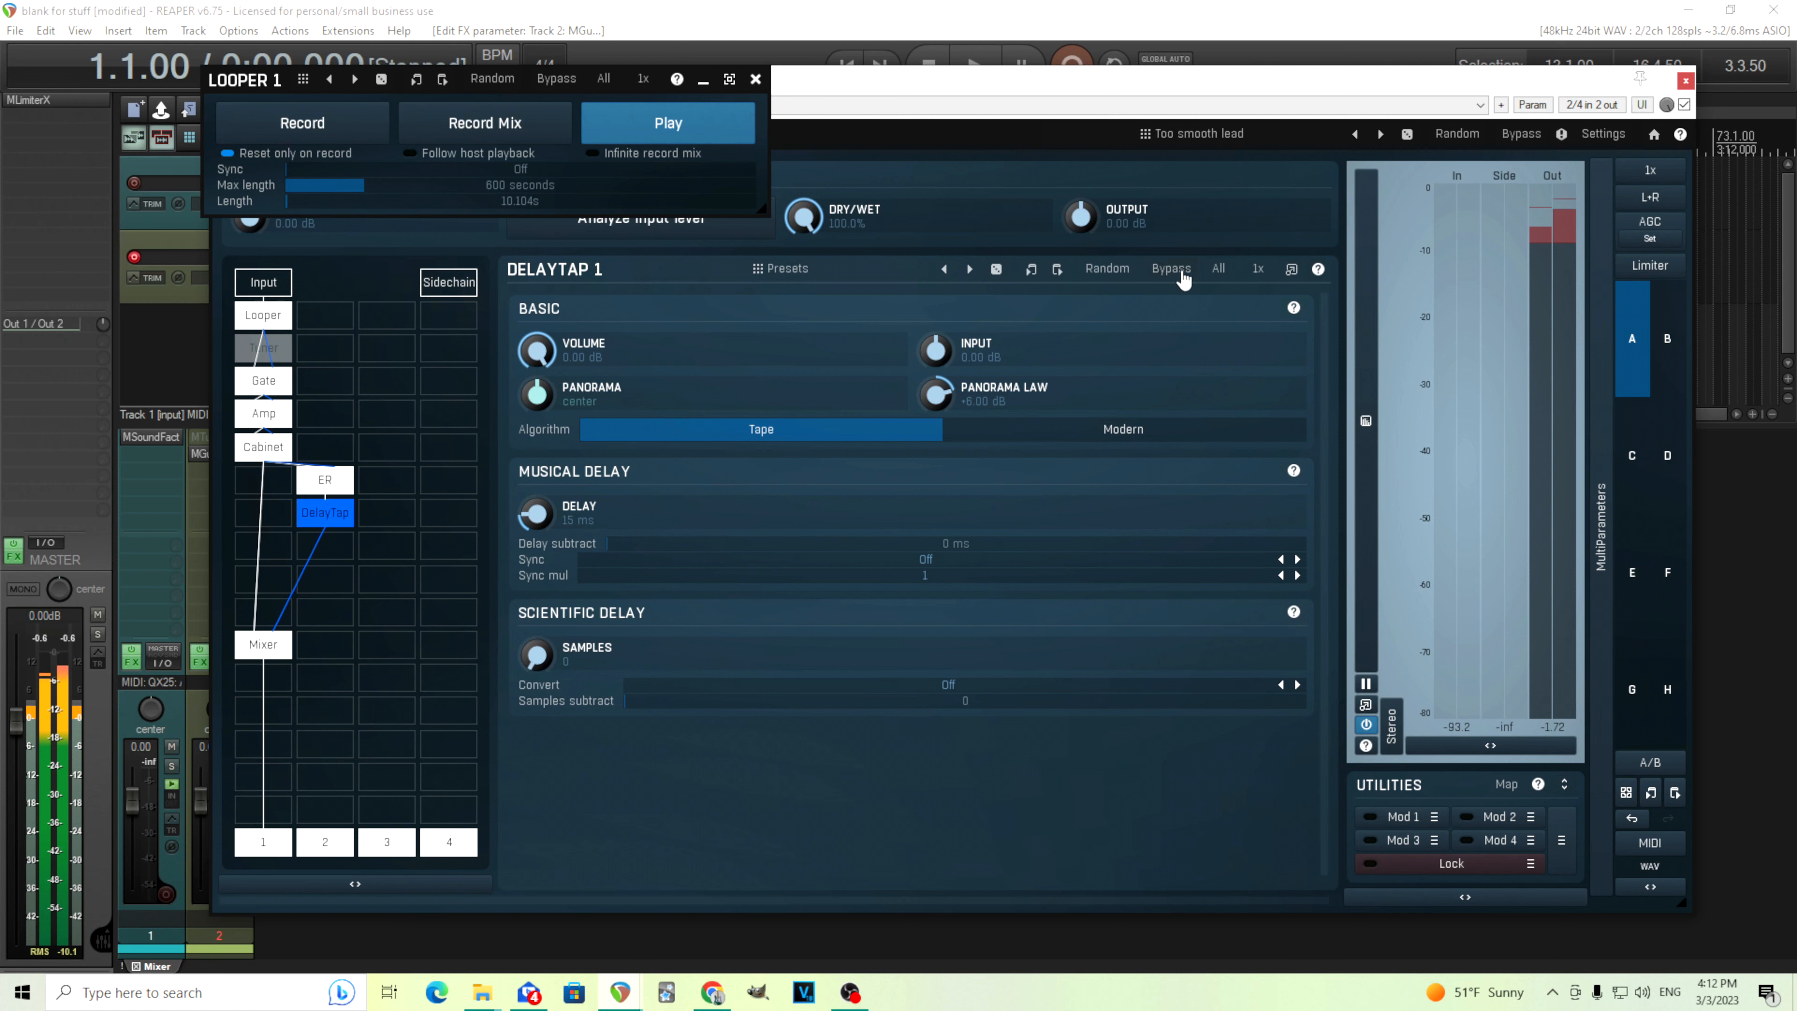
left_click(1184, 278)
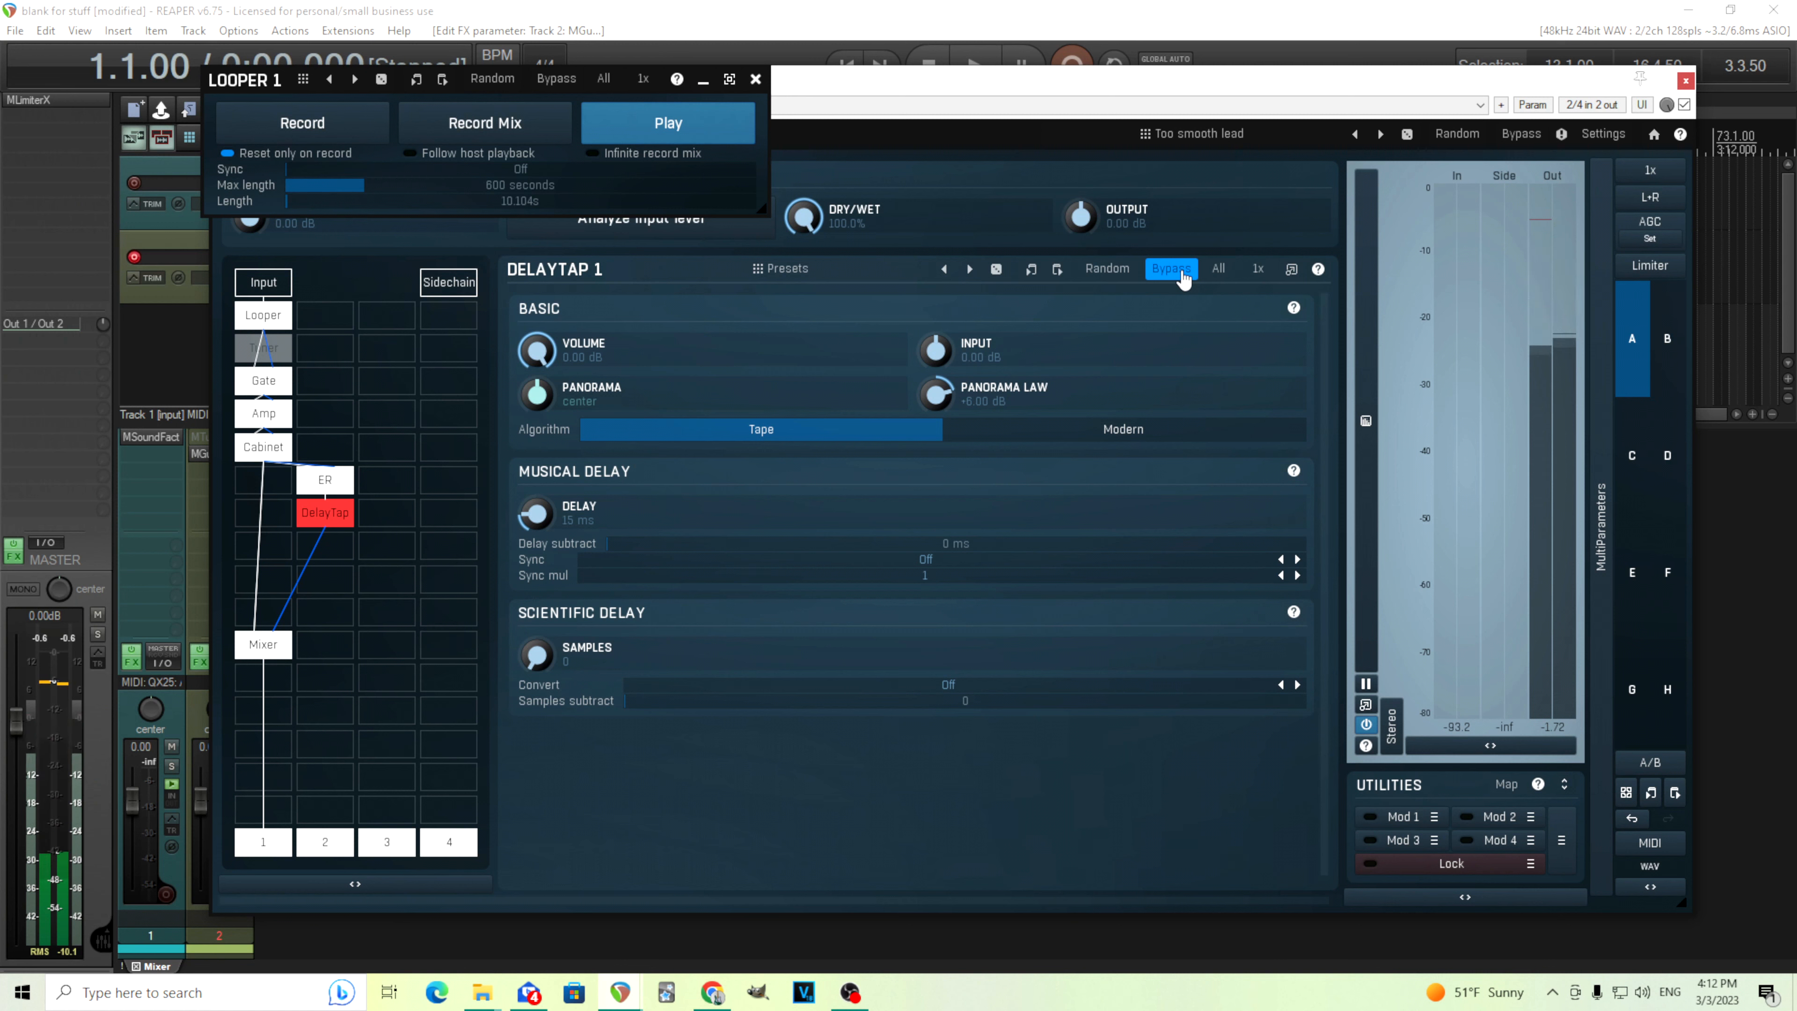
left_click(1184, 278)
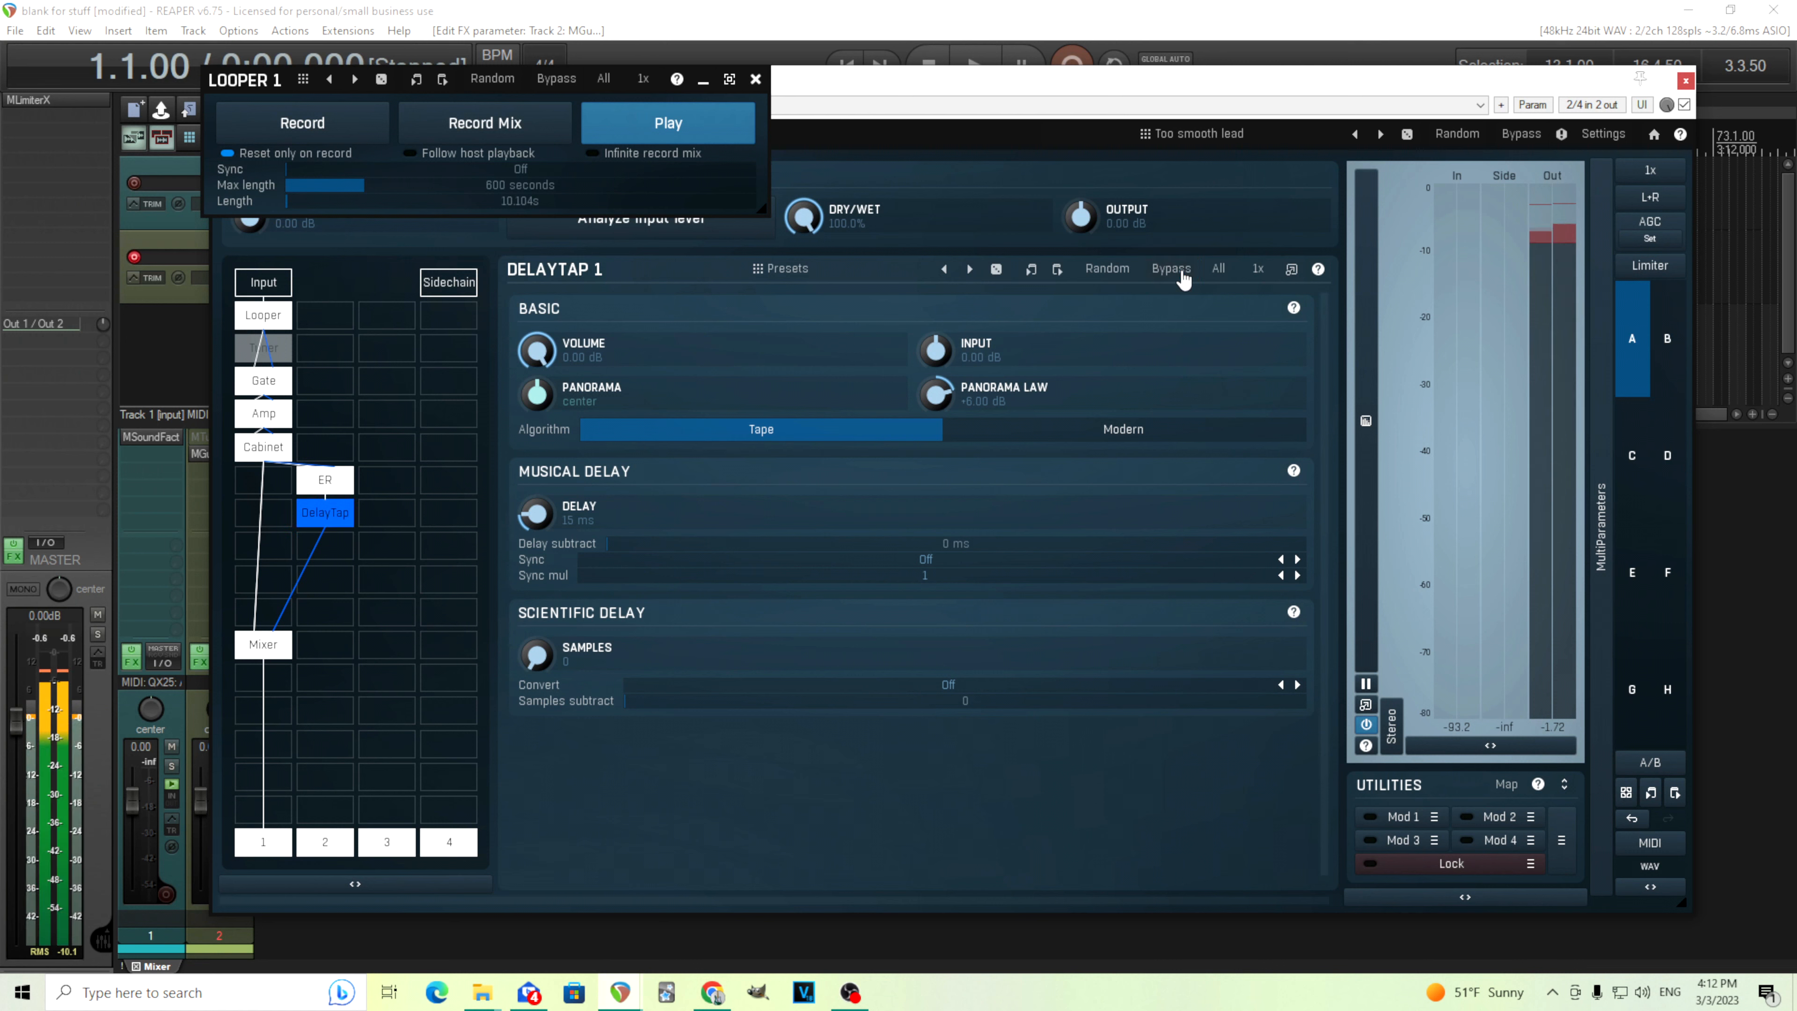
left_click(673, 130)
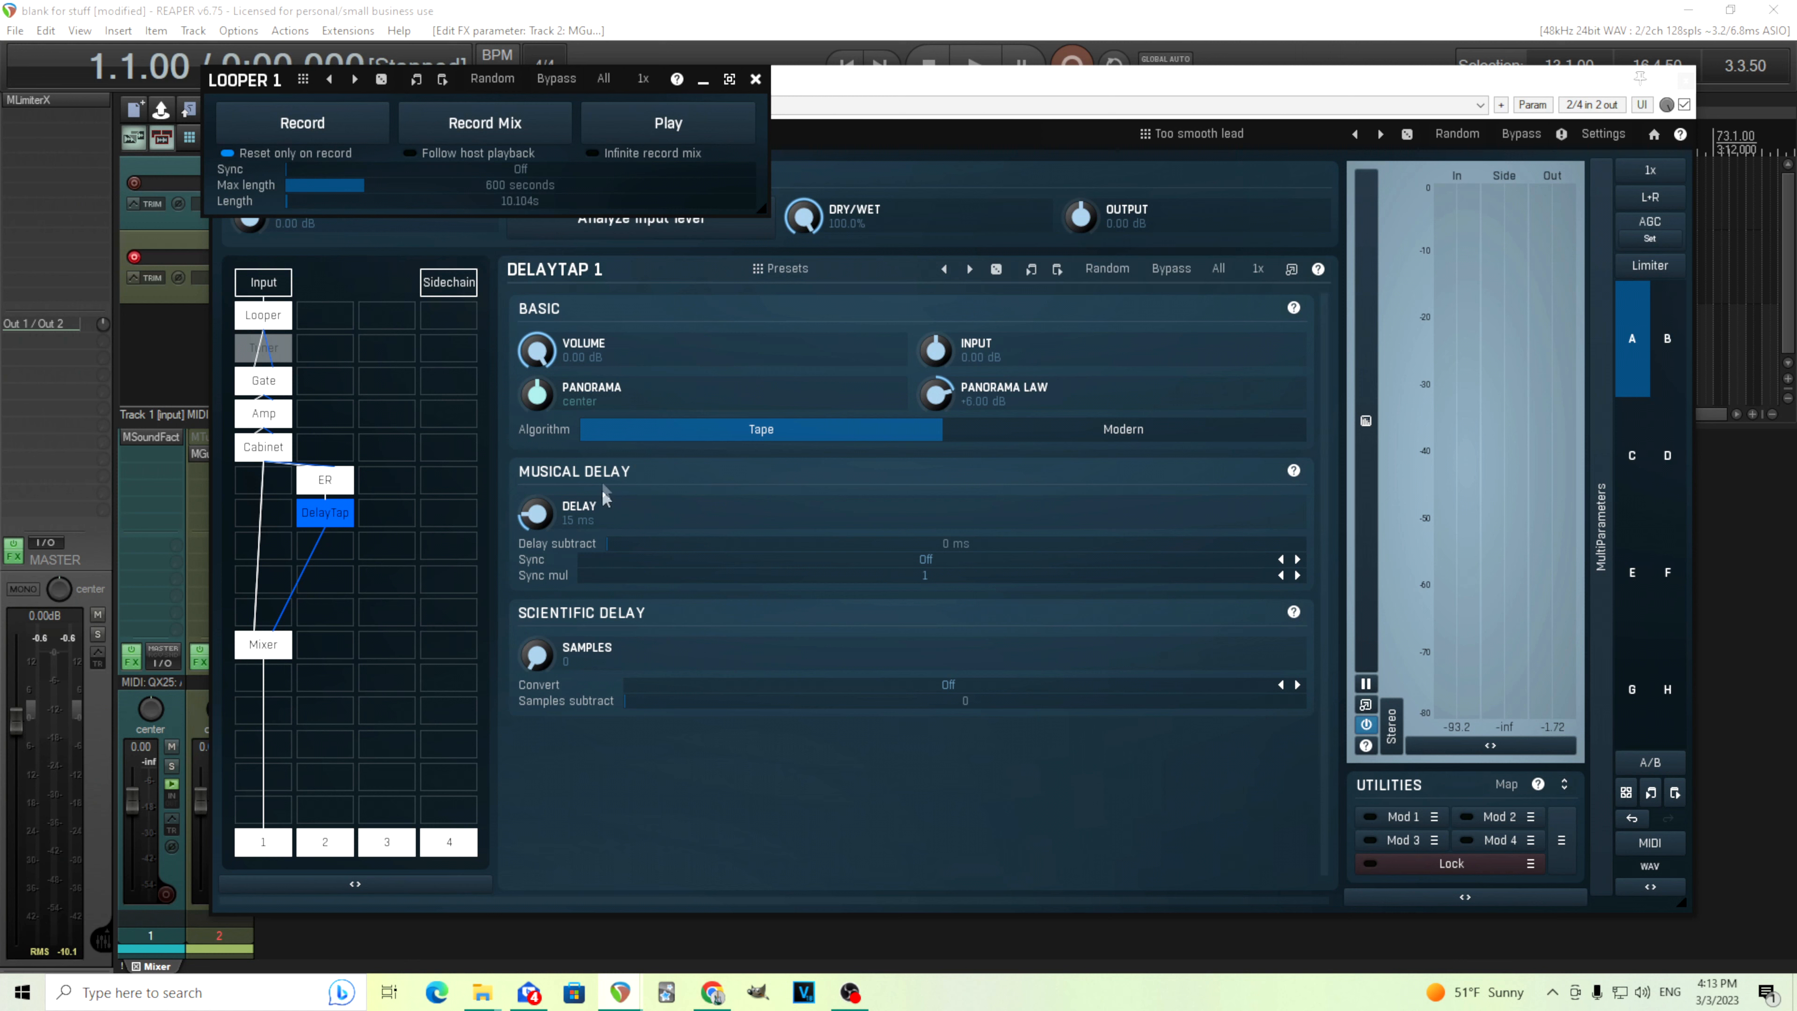
Set the DelayTap delay to 50 ms and start loop playback
double_click(540, 516)
left_click(860, 647)
left_click(860, 710)
left_click(827, 944)
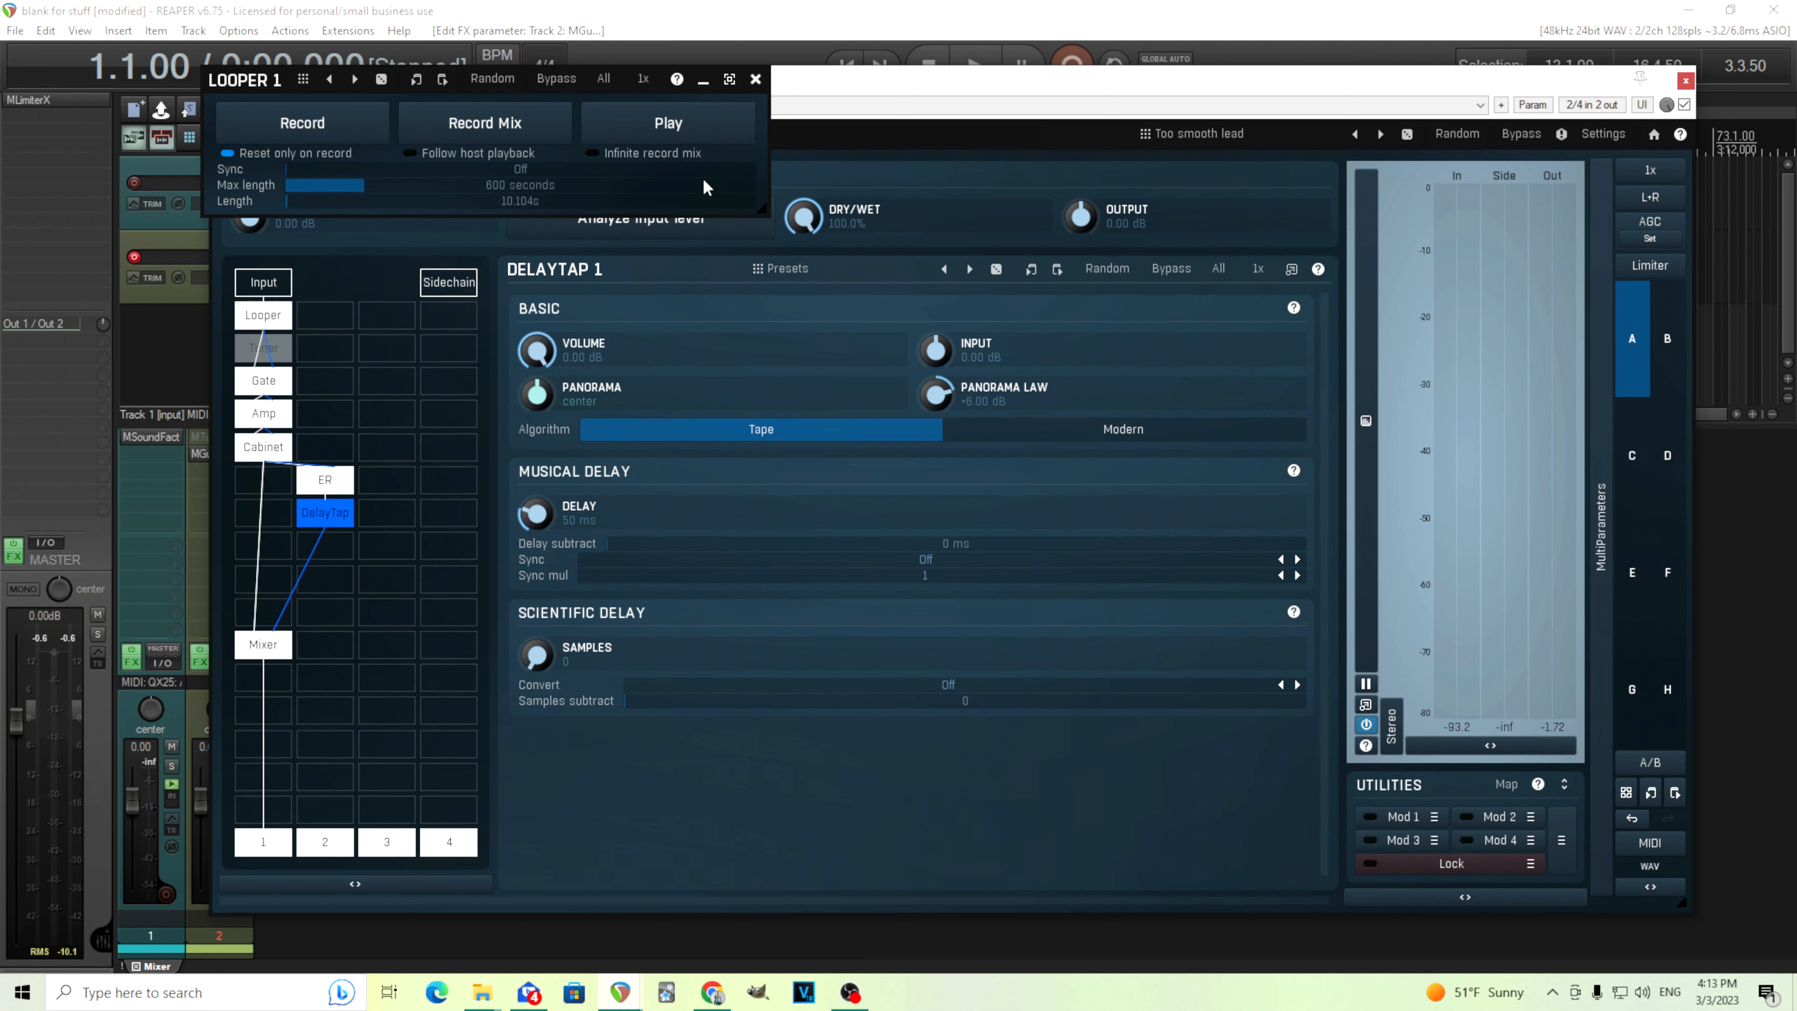
left_click(699, 137)
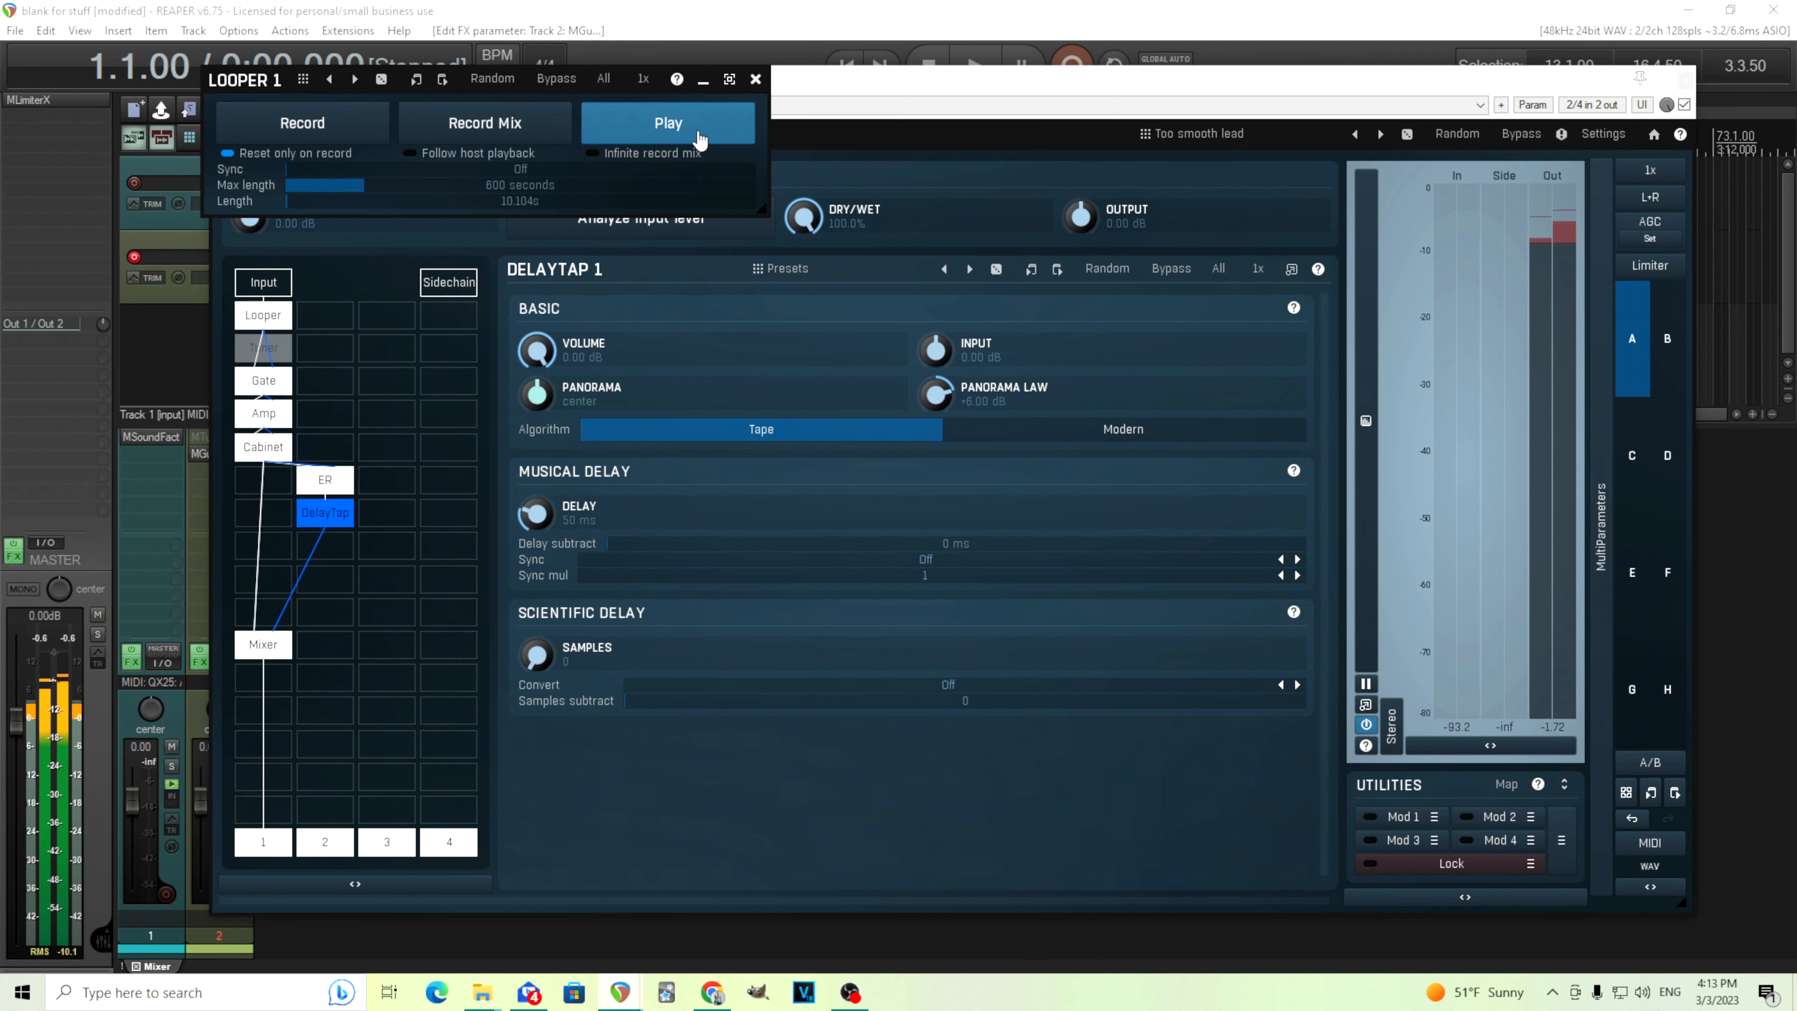
Toggle the DelayTap bypass on and off to compare, then stop loop playback
left_click(1181, 278)
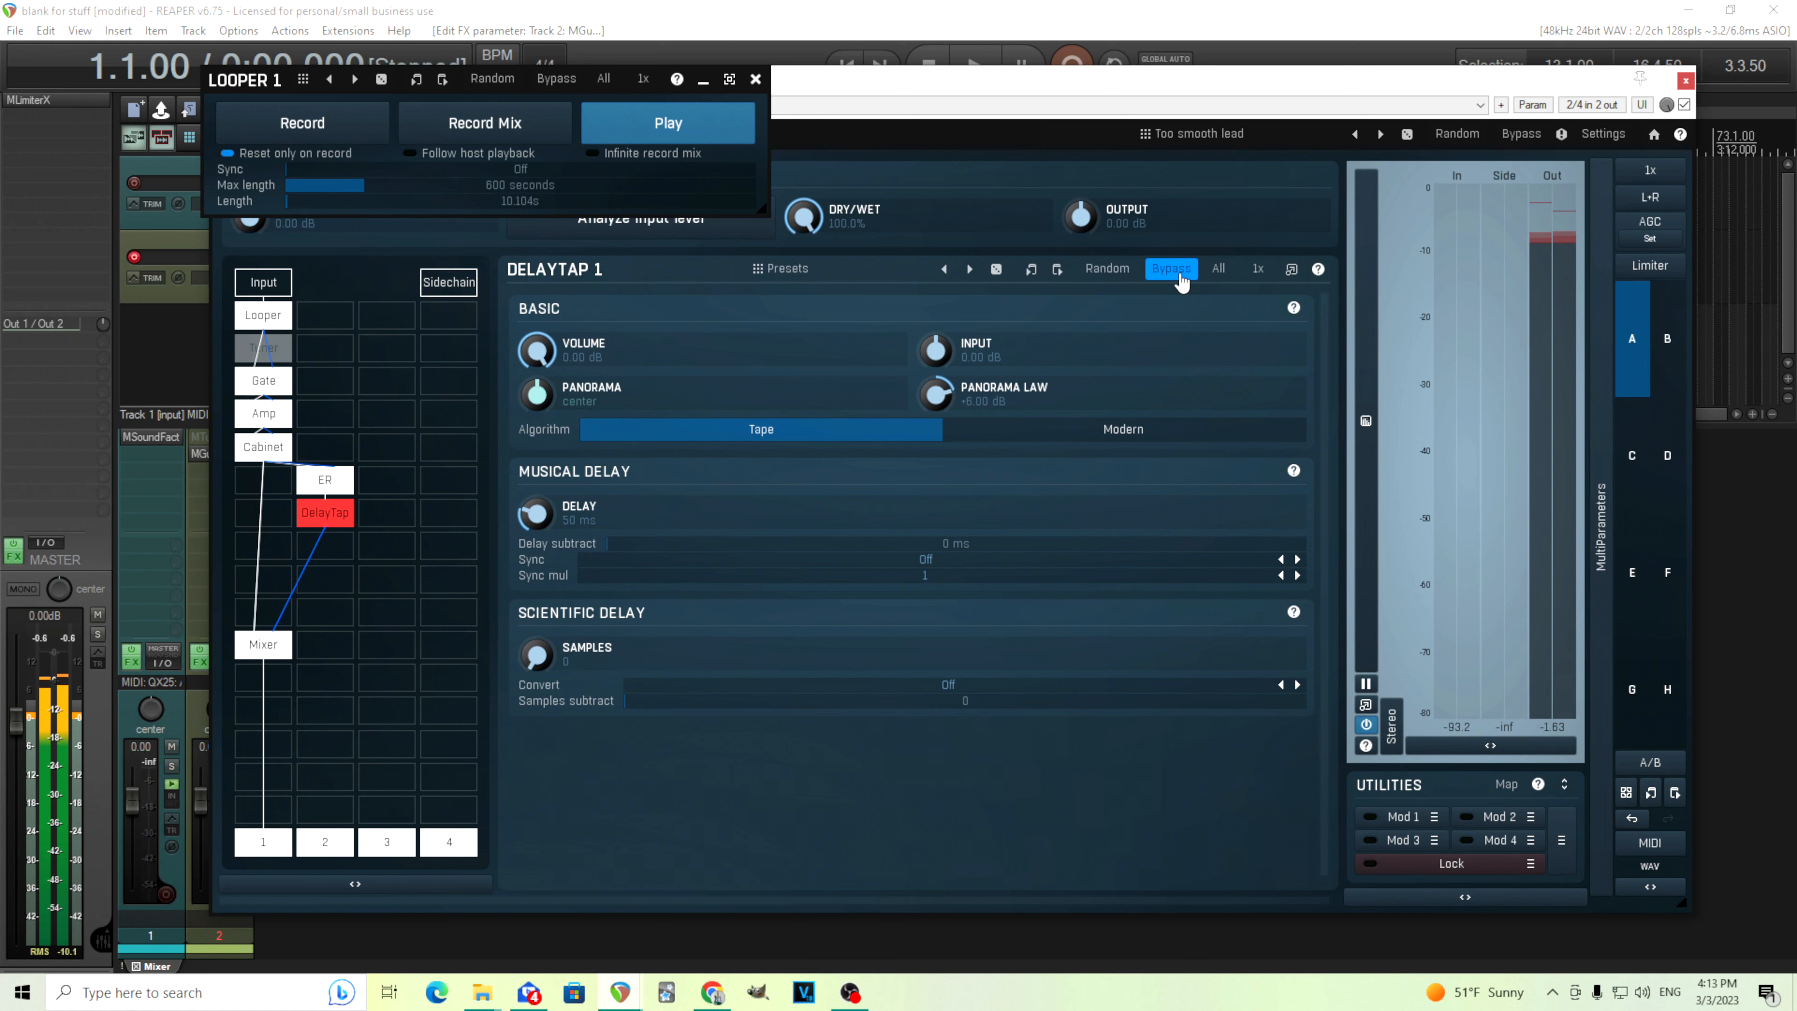
left_click(1182, 278)
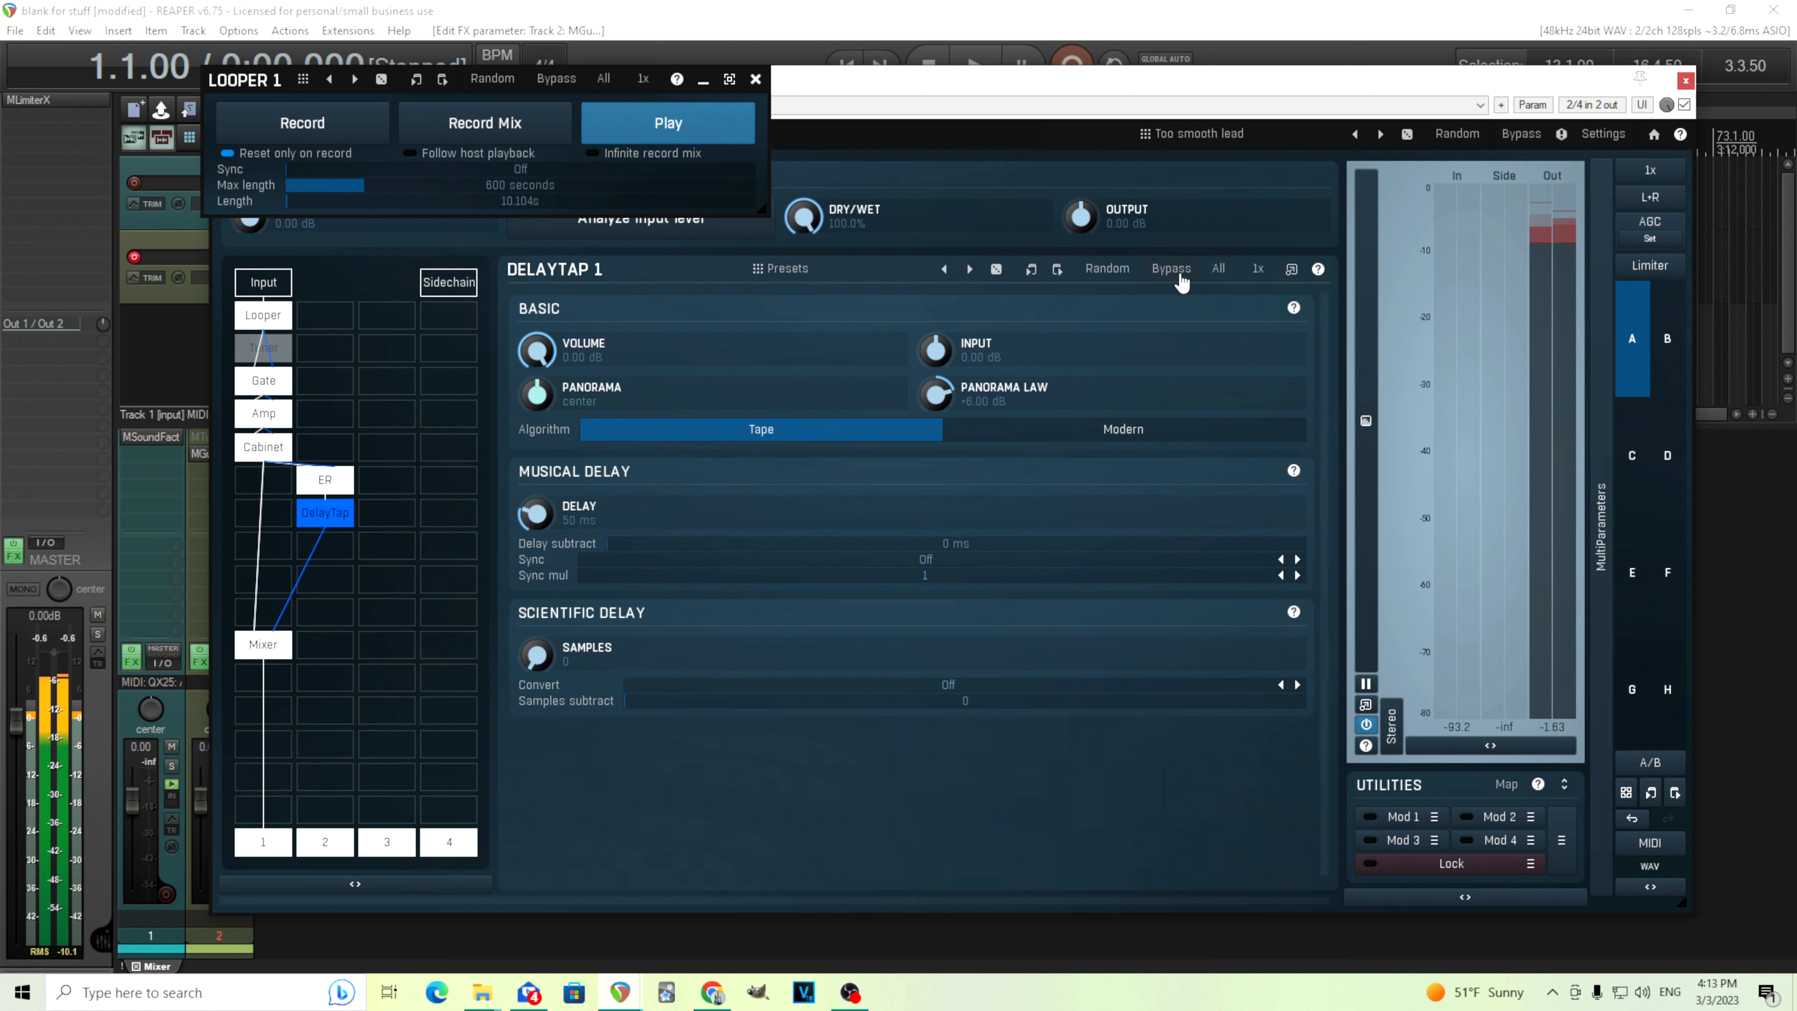
left_click(686, 124)
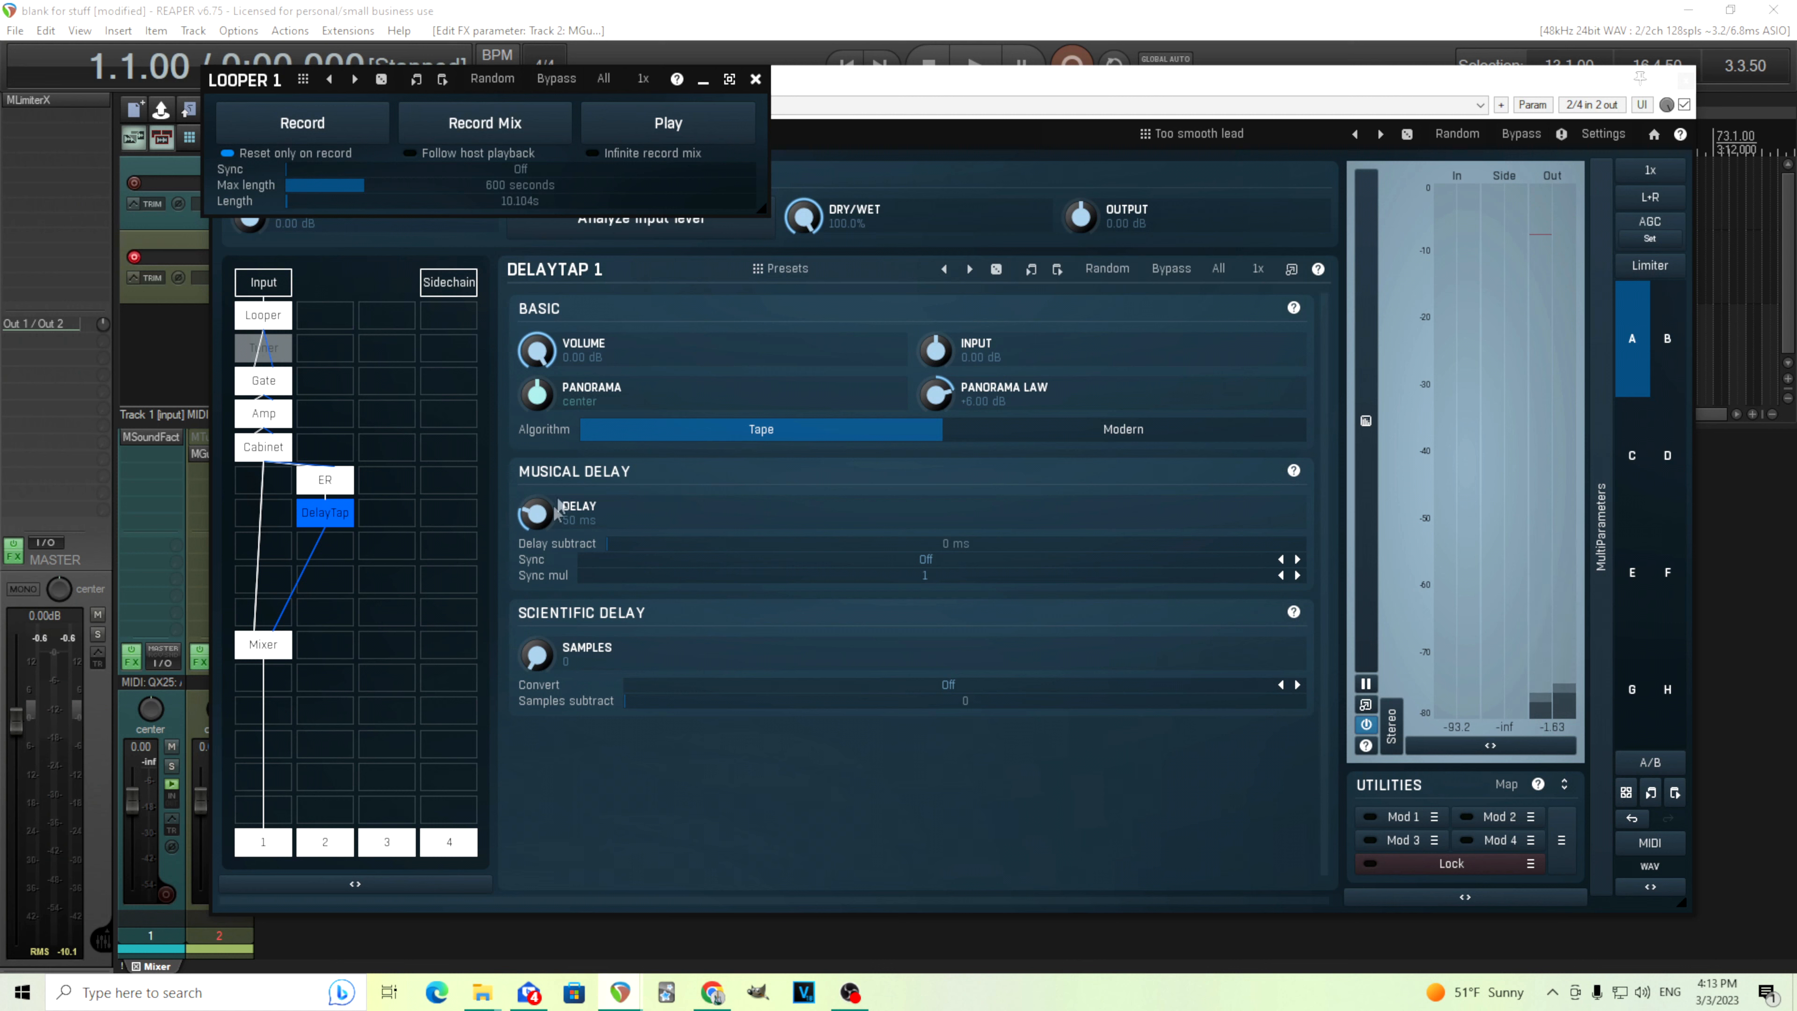
double_click(535, 513)
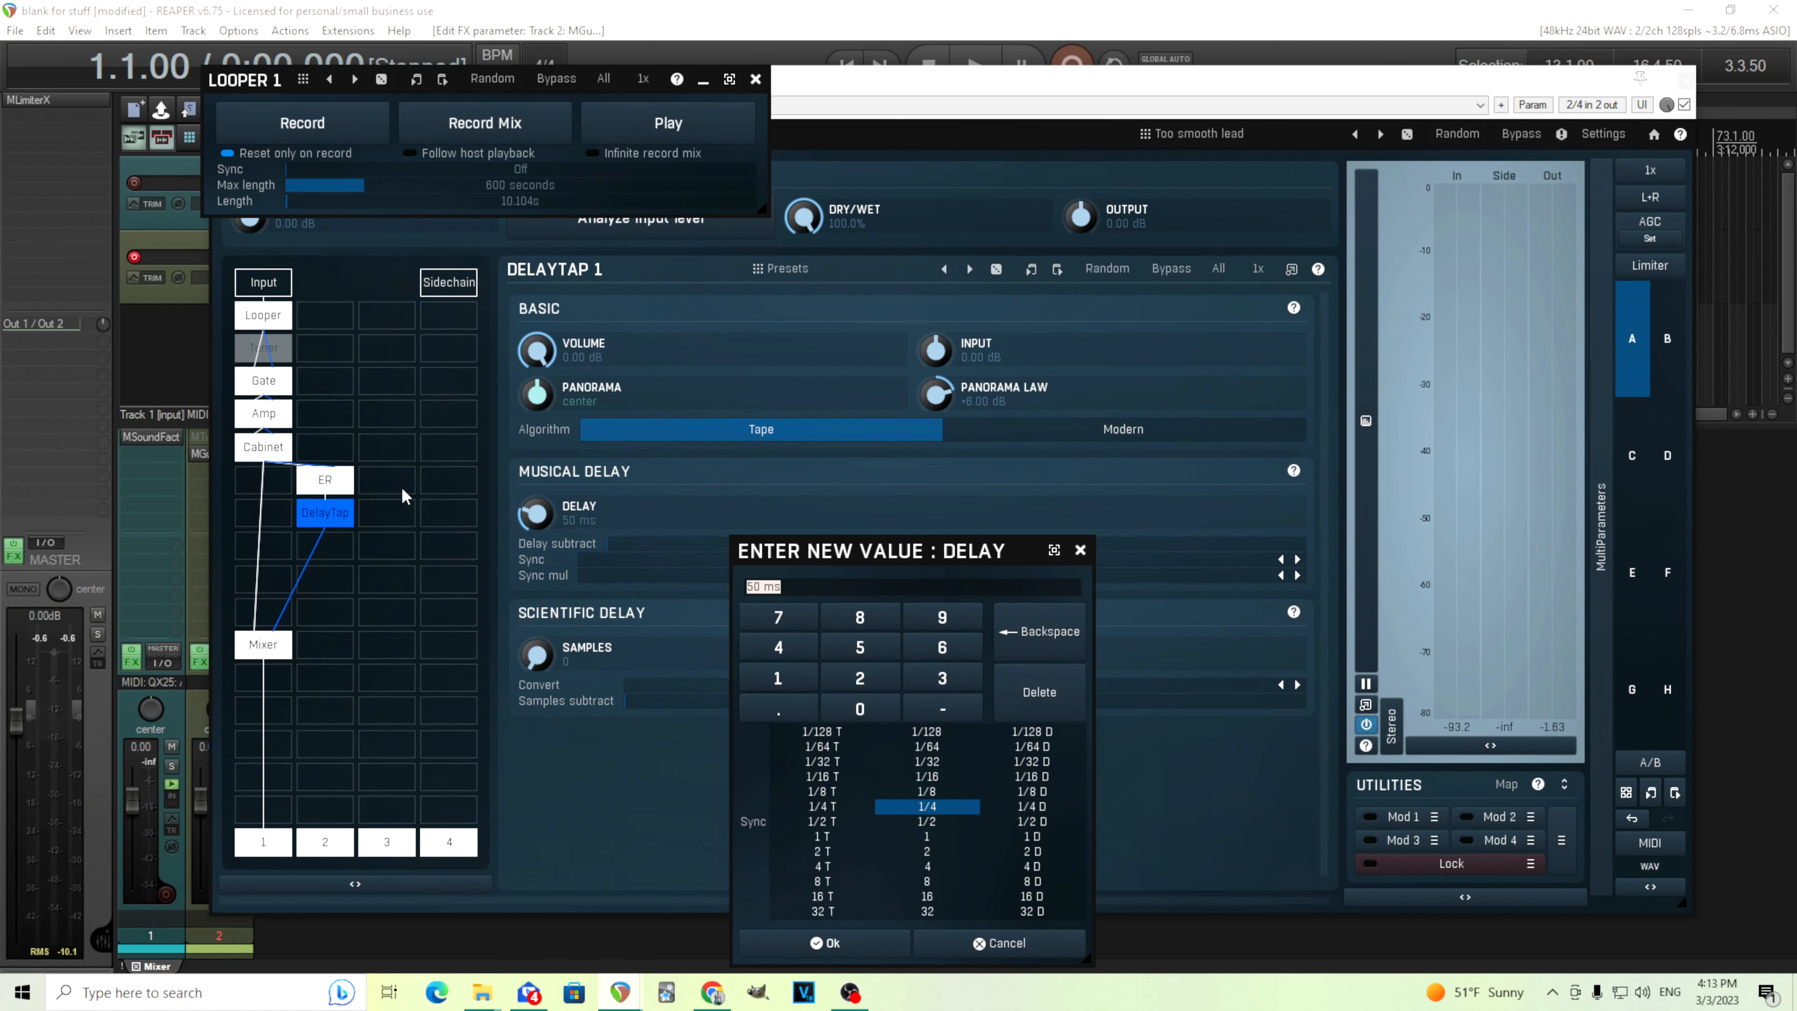
right_click(340, 490)
right_click(339, 490)
left_click(339, 490)
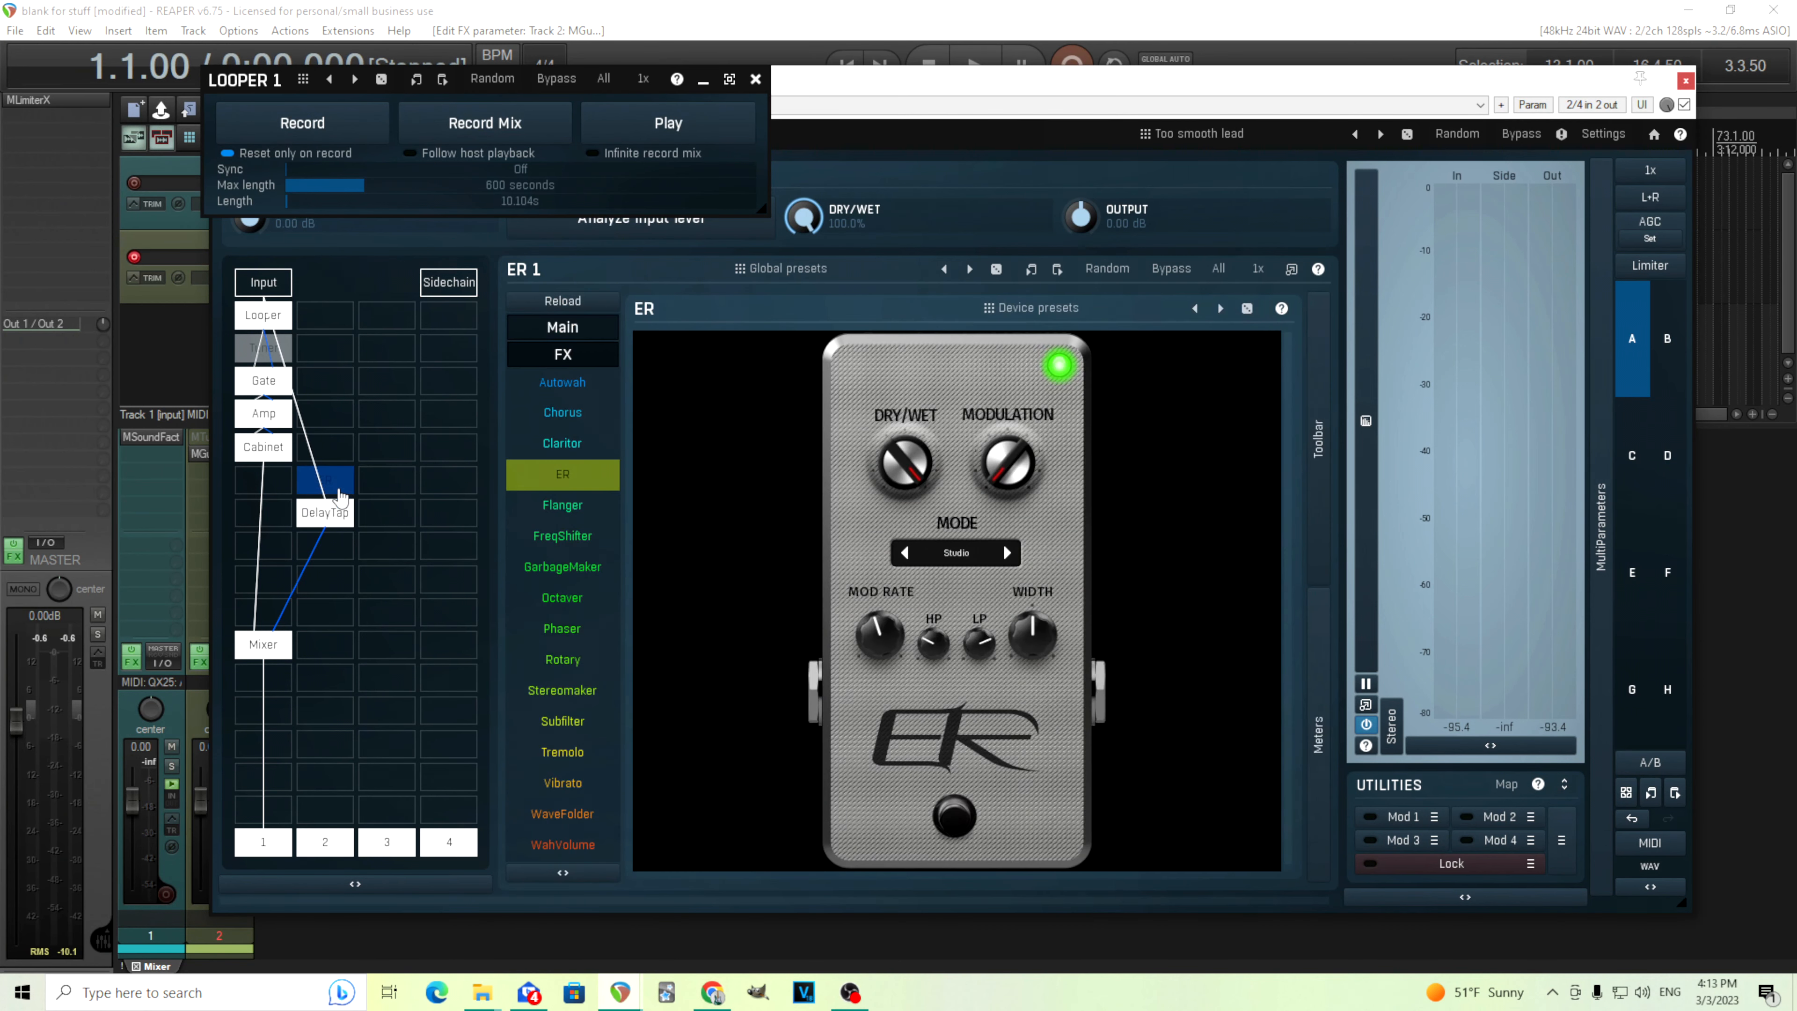
right_click(340, 492)
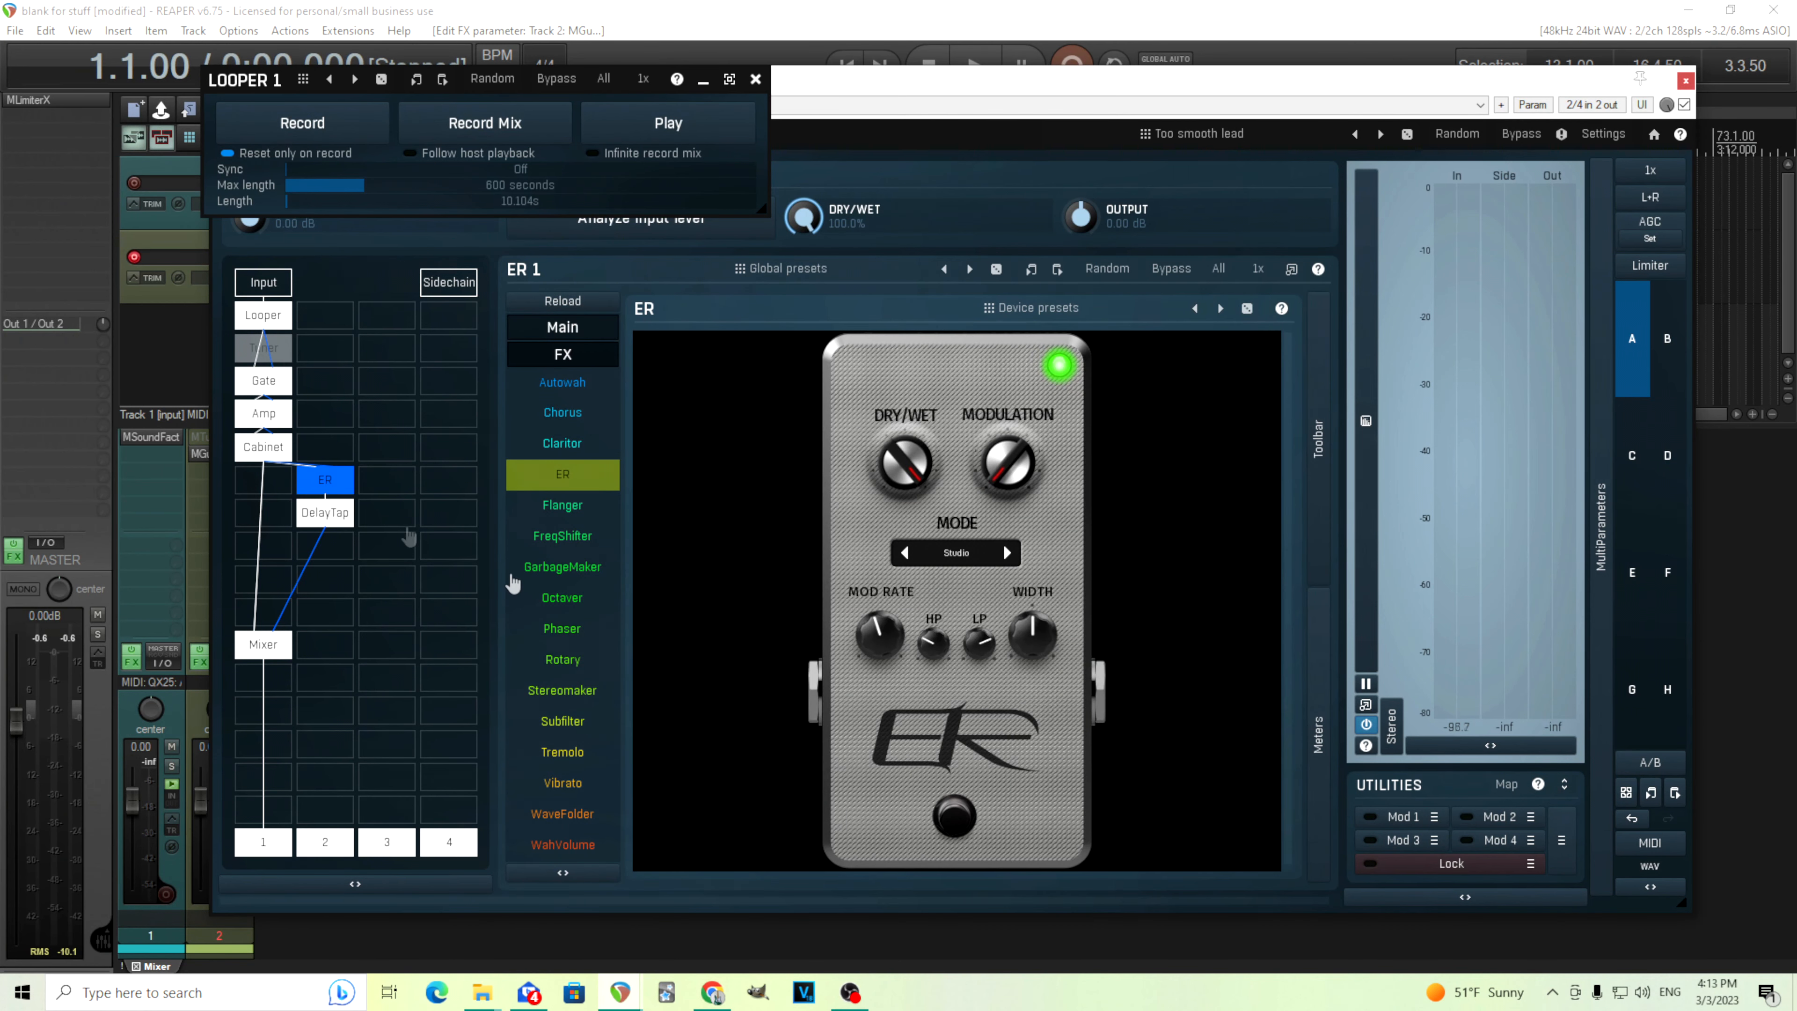
left_click(961, 555)
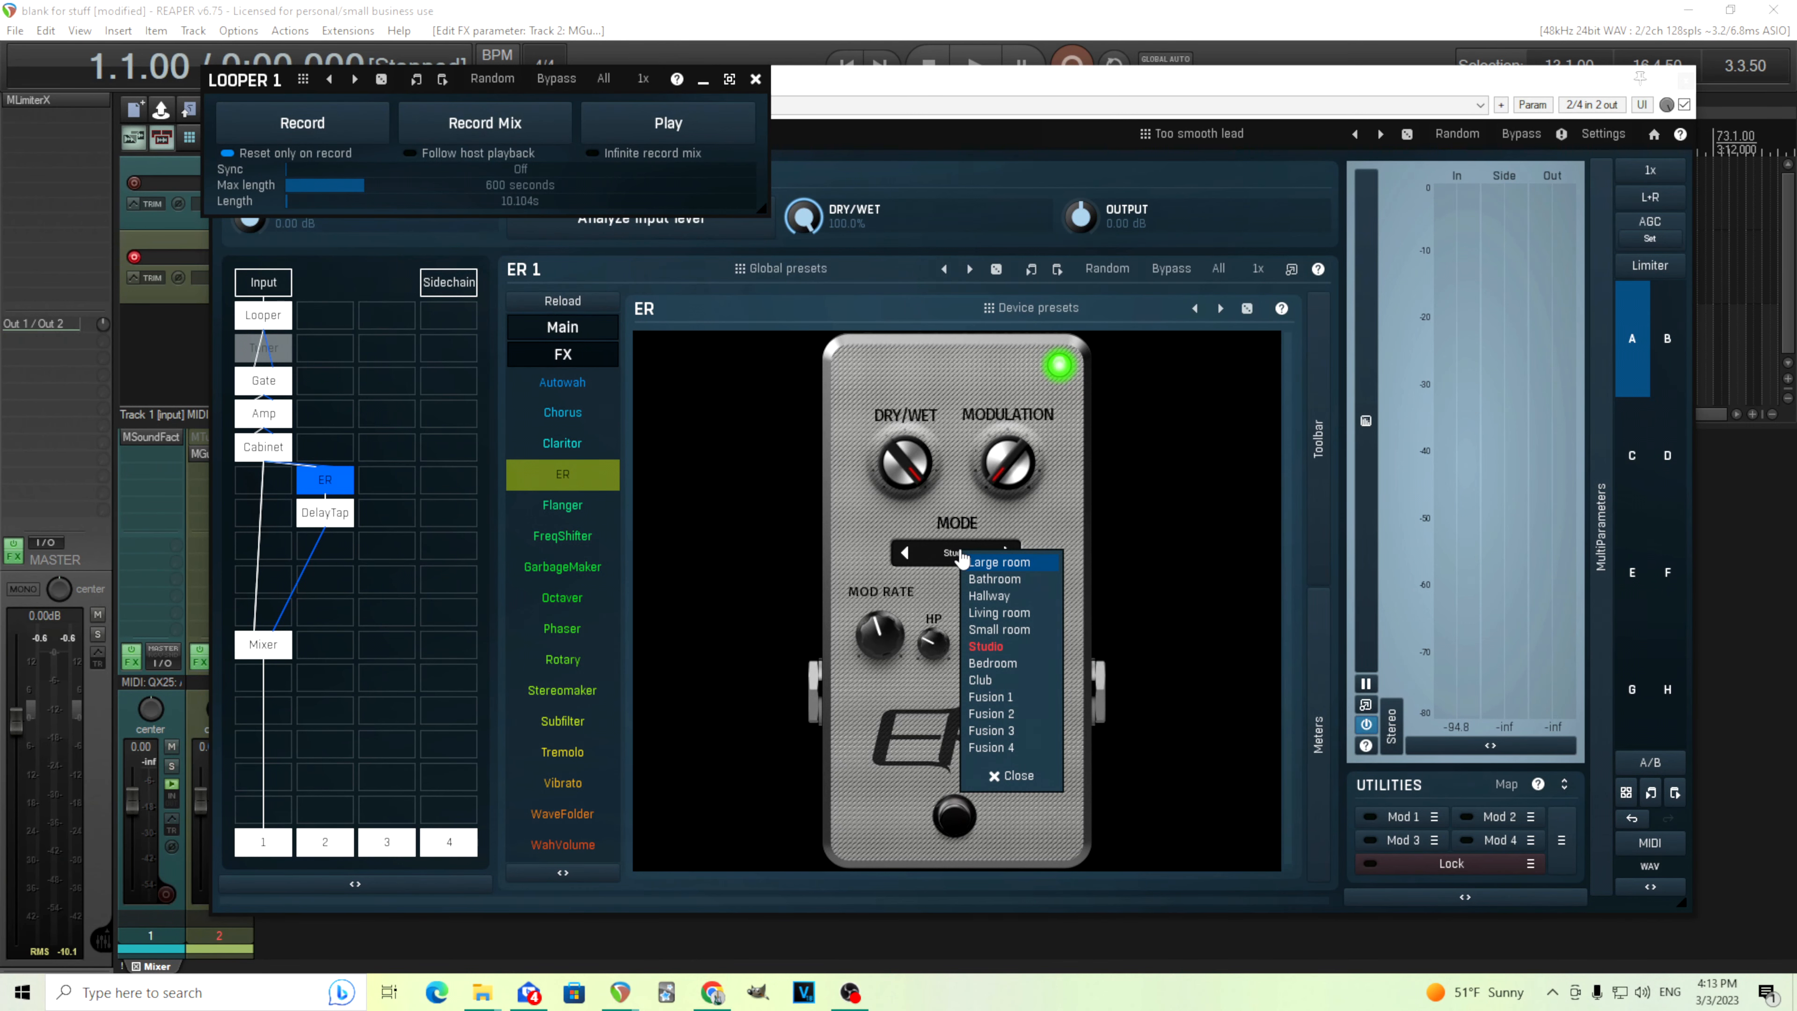
left_click(327, 524)
left_click(326, 524)
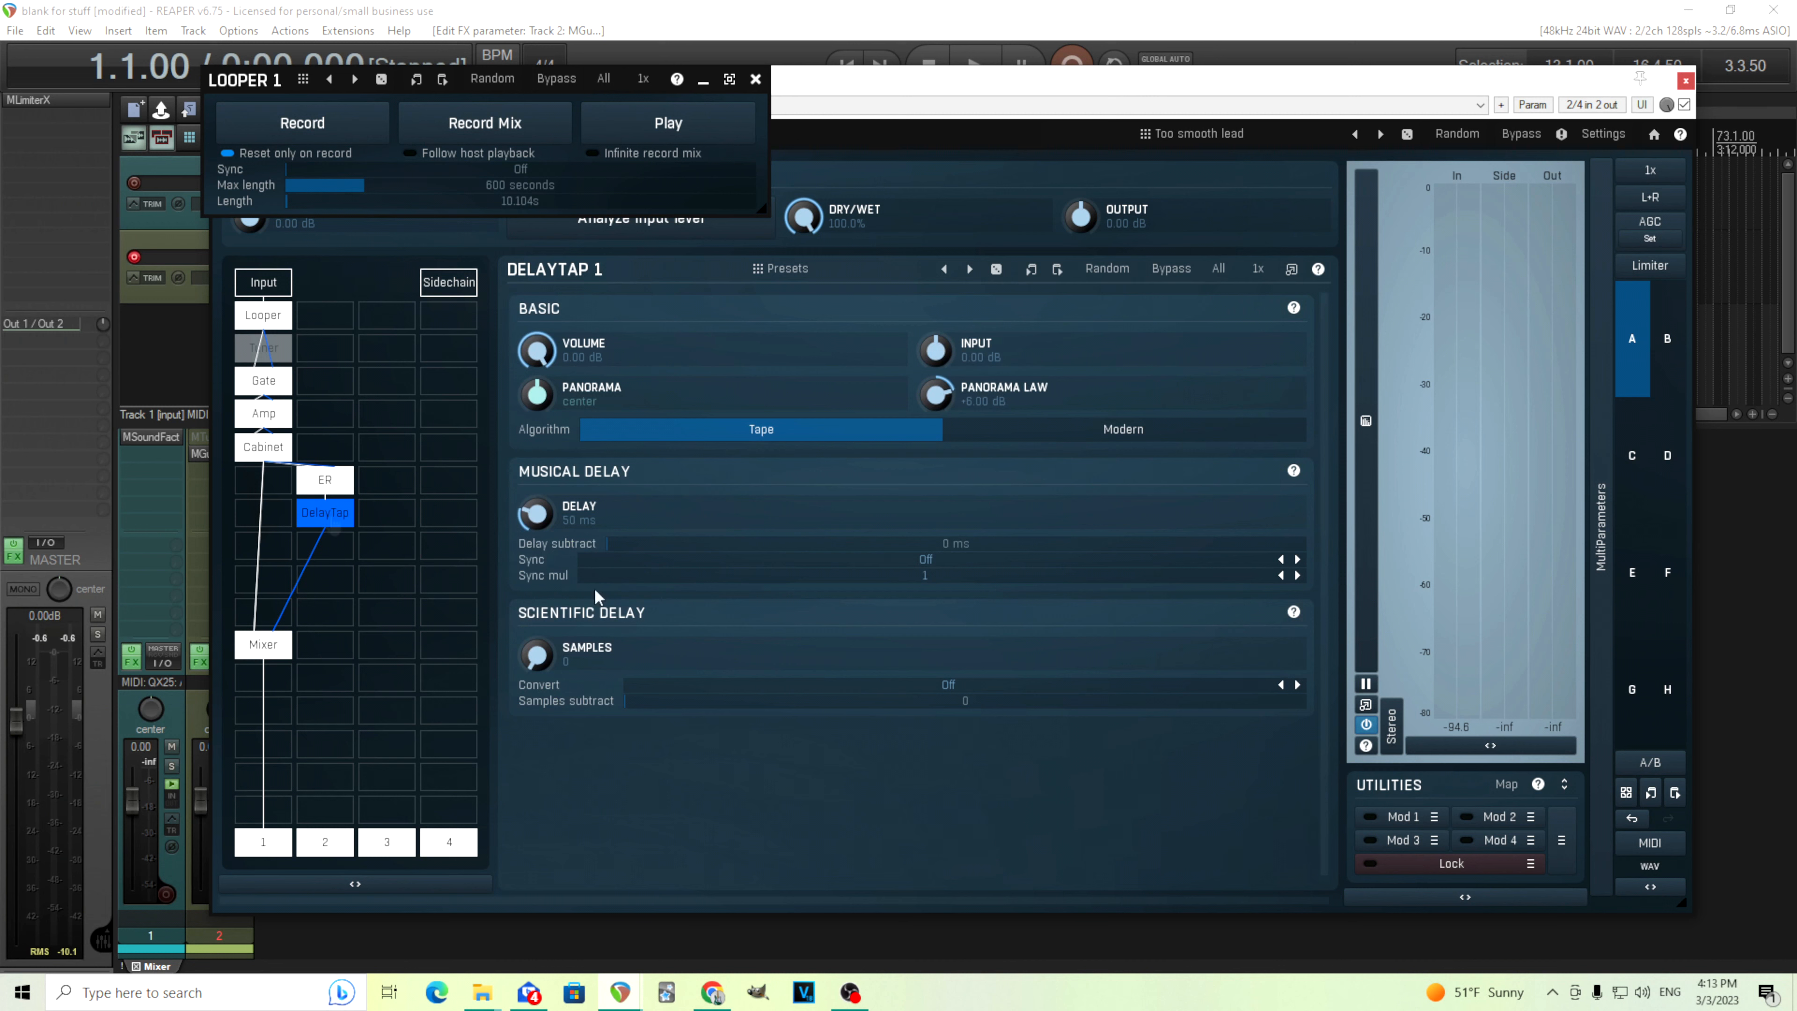
Set the DelayTap delay to 10 ms and start loop playback
double_click(530, 516)
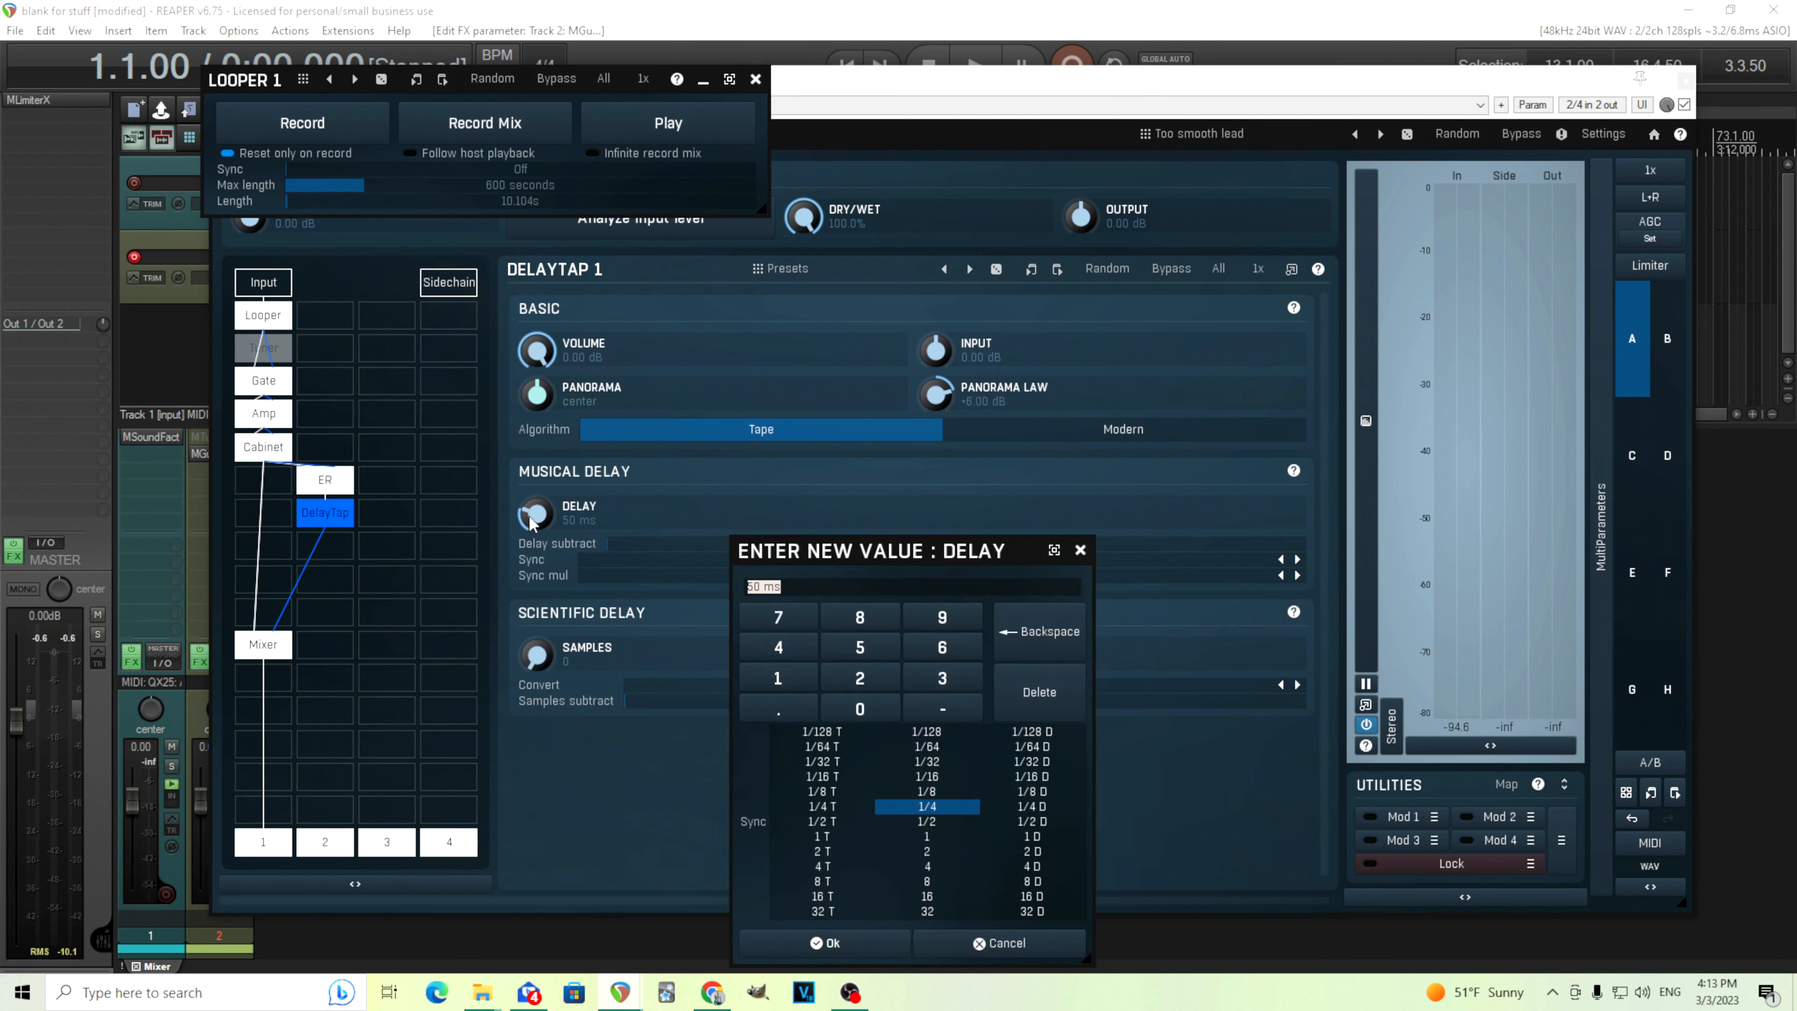
left_click(797, 688)
left_click(854, 711)
left_click(893, 945)
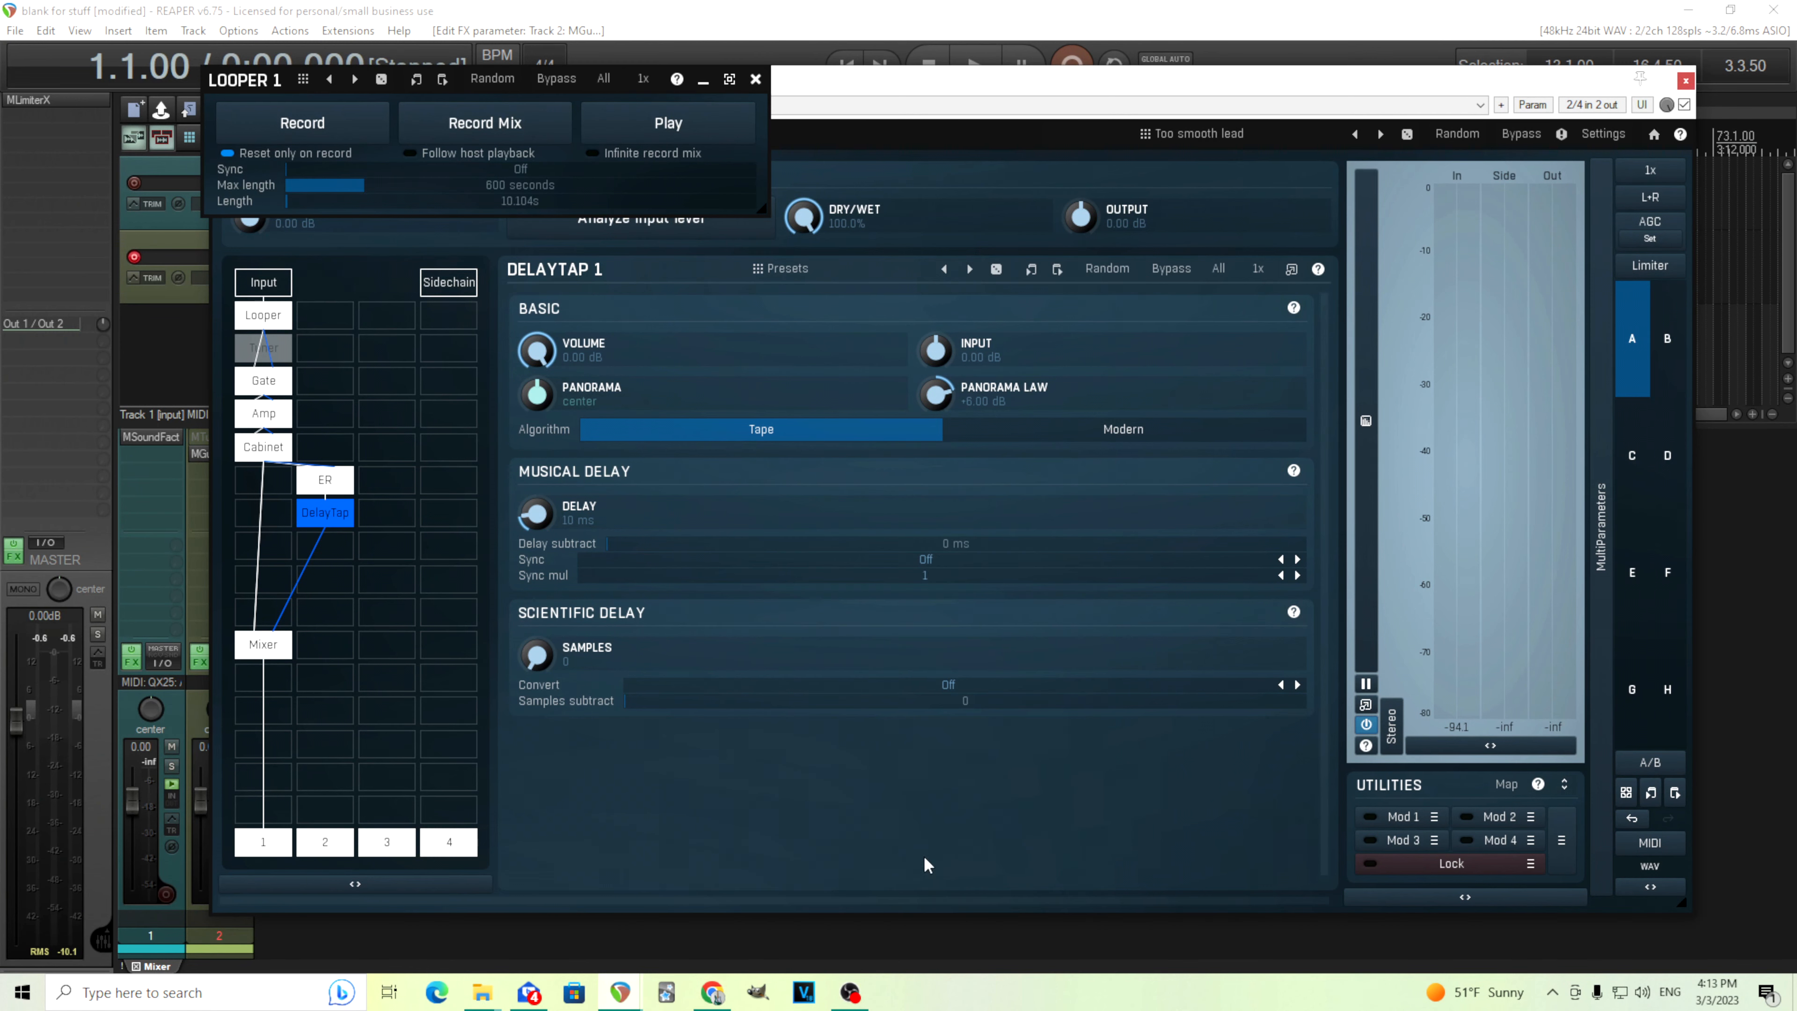
left_click(689, 121)
Toggle the DelayTap bypass on and off to compare the 10 ms delay, then stop playback
left_click(1170, 271)
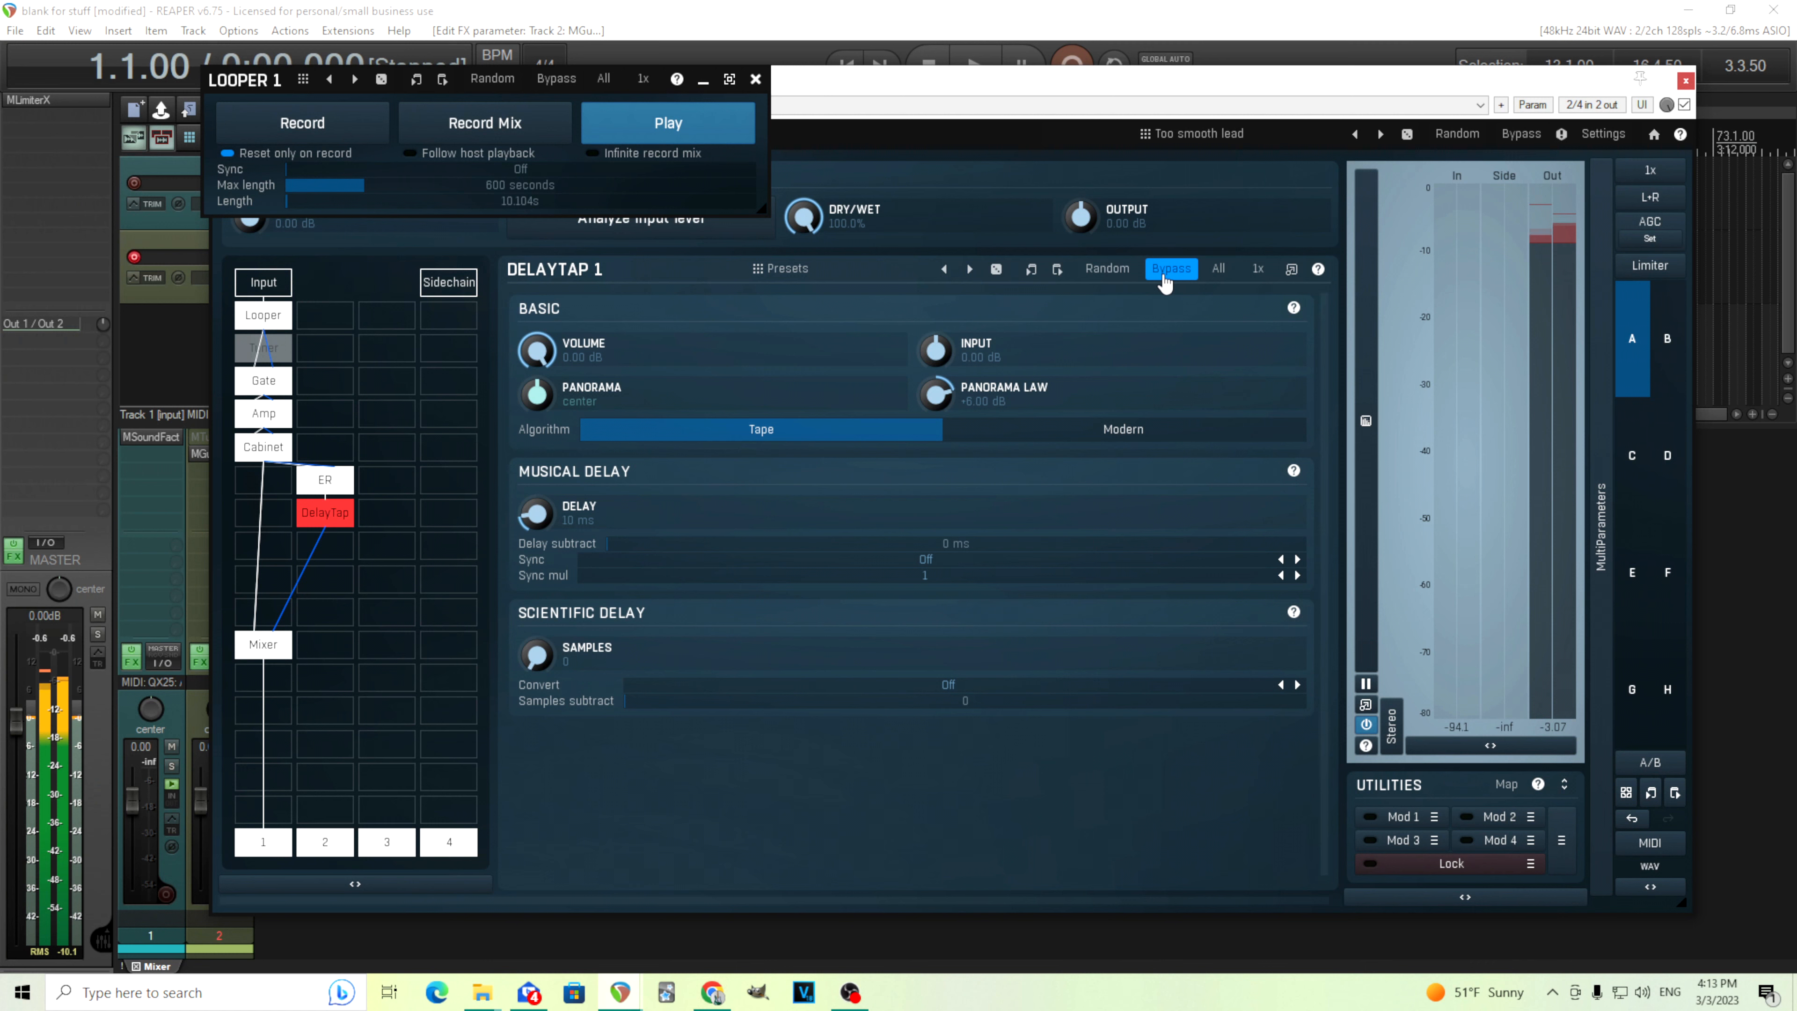
left_click(1166, 276)
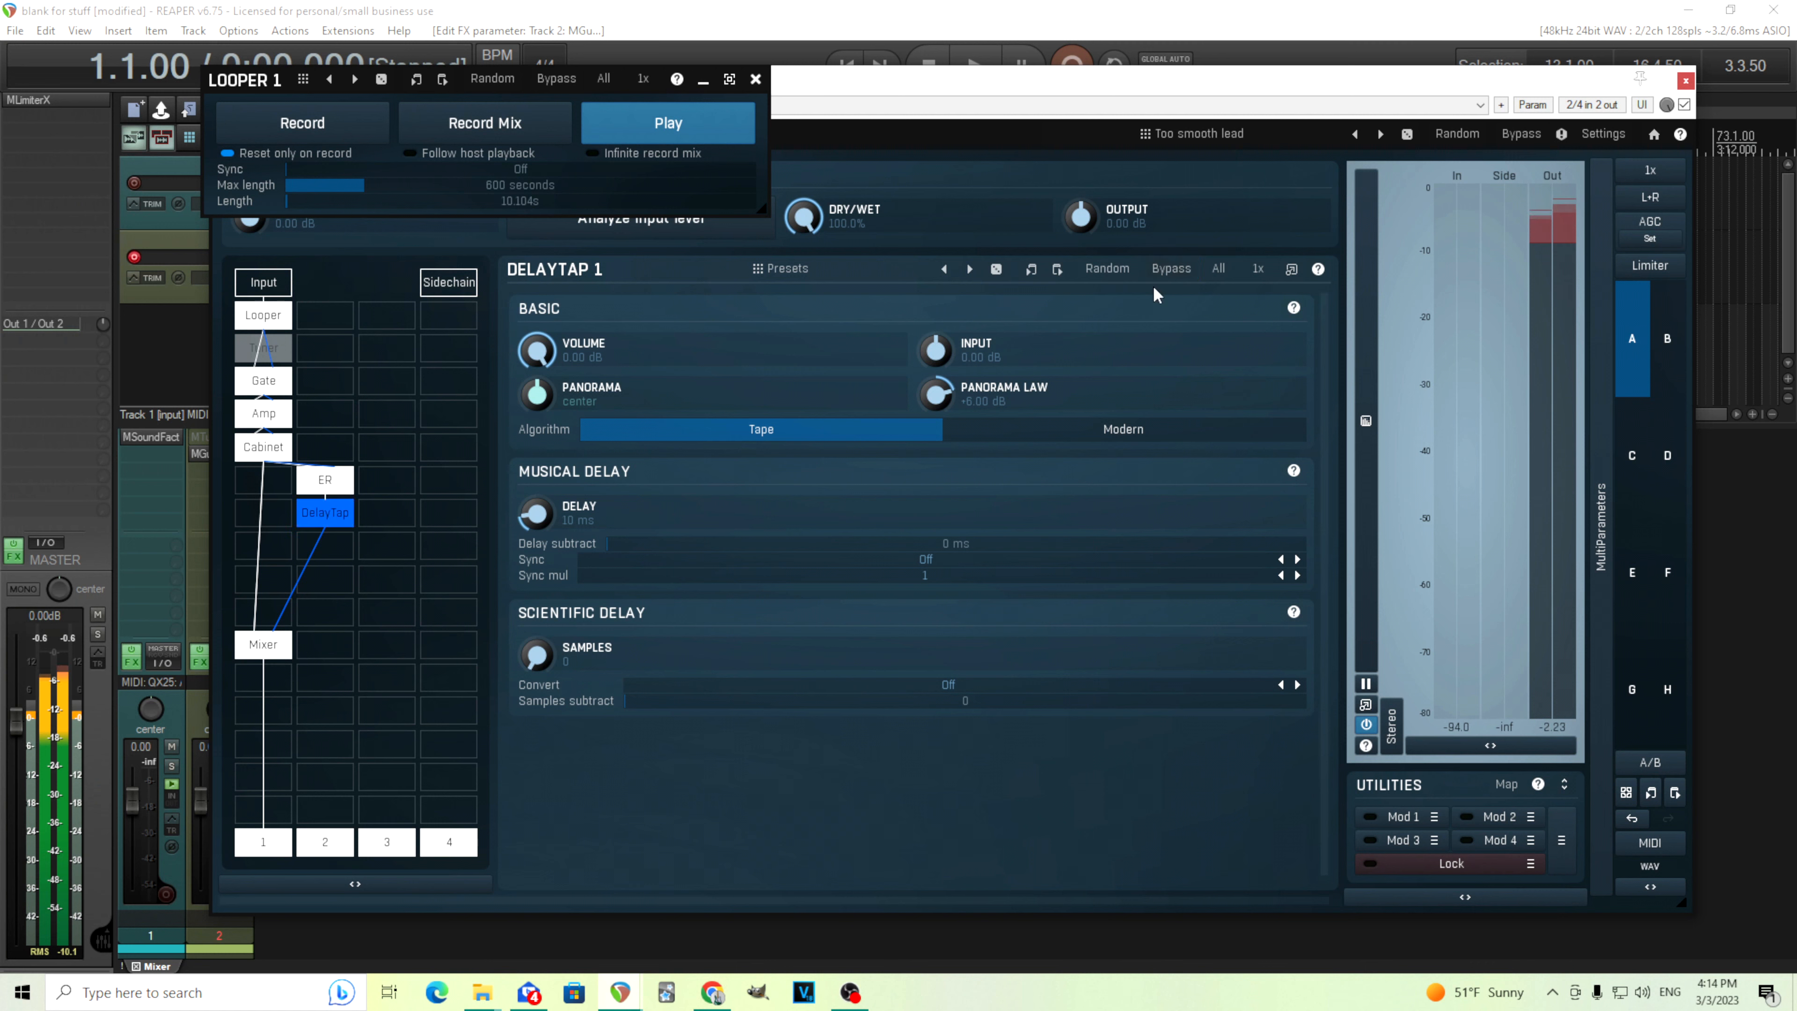
left_click(716, 131)
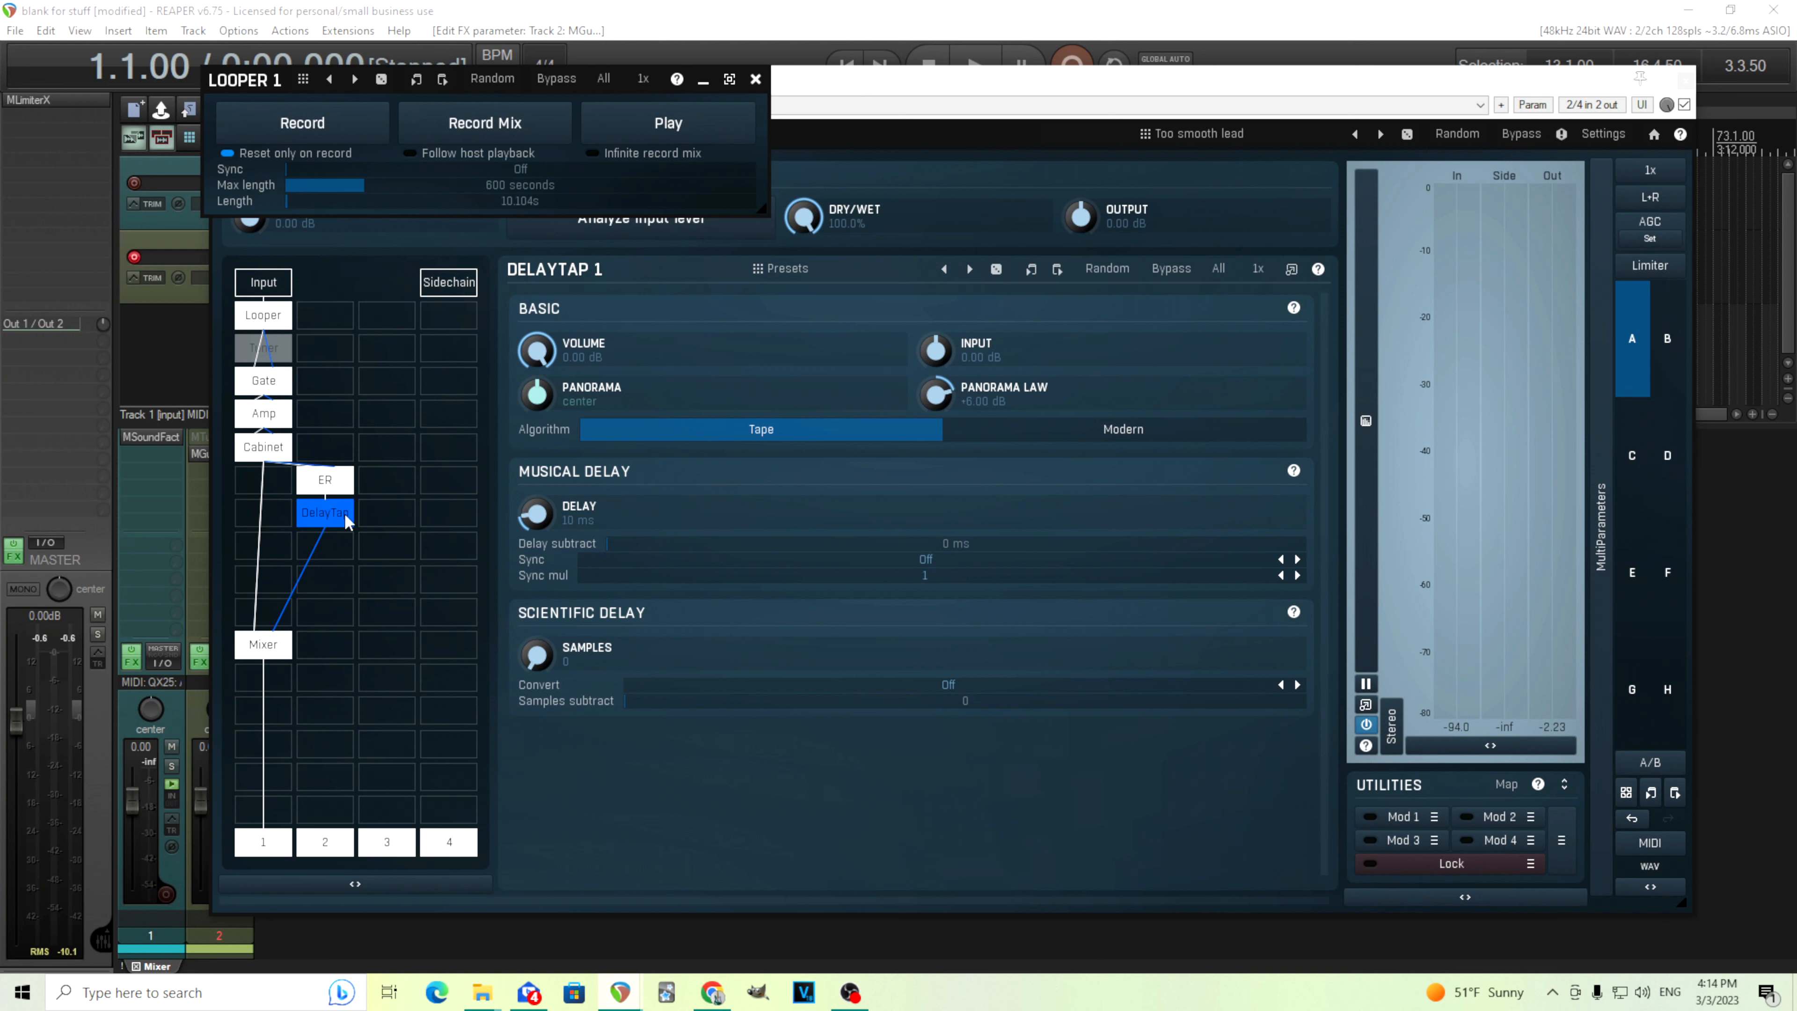
left_click(344, 550)
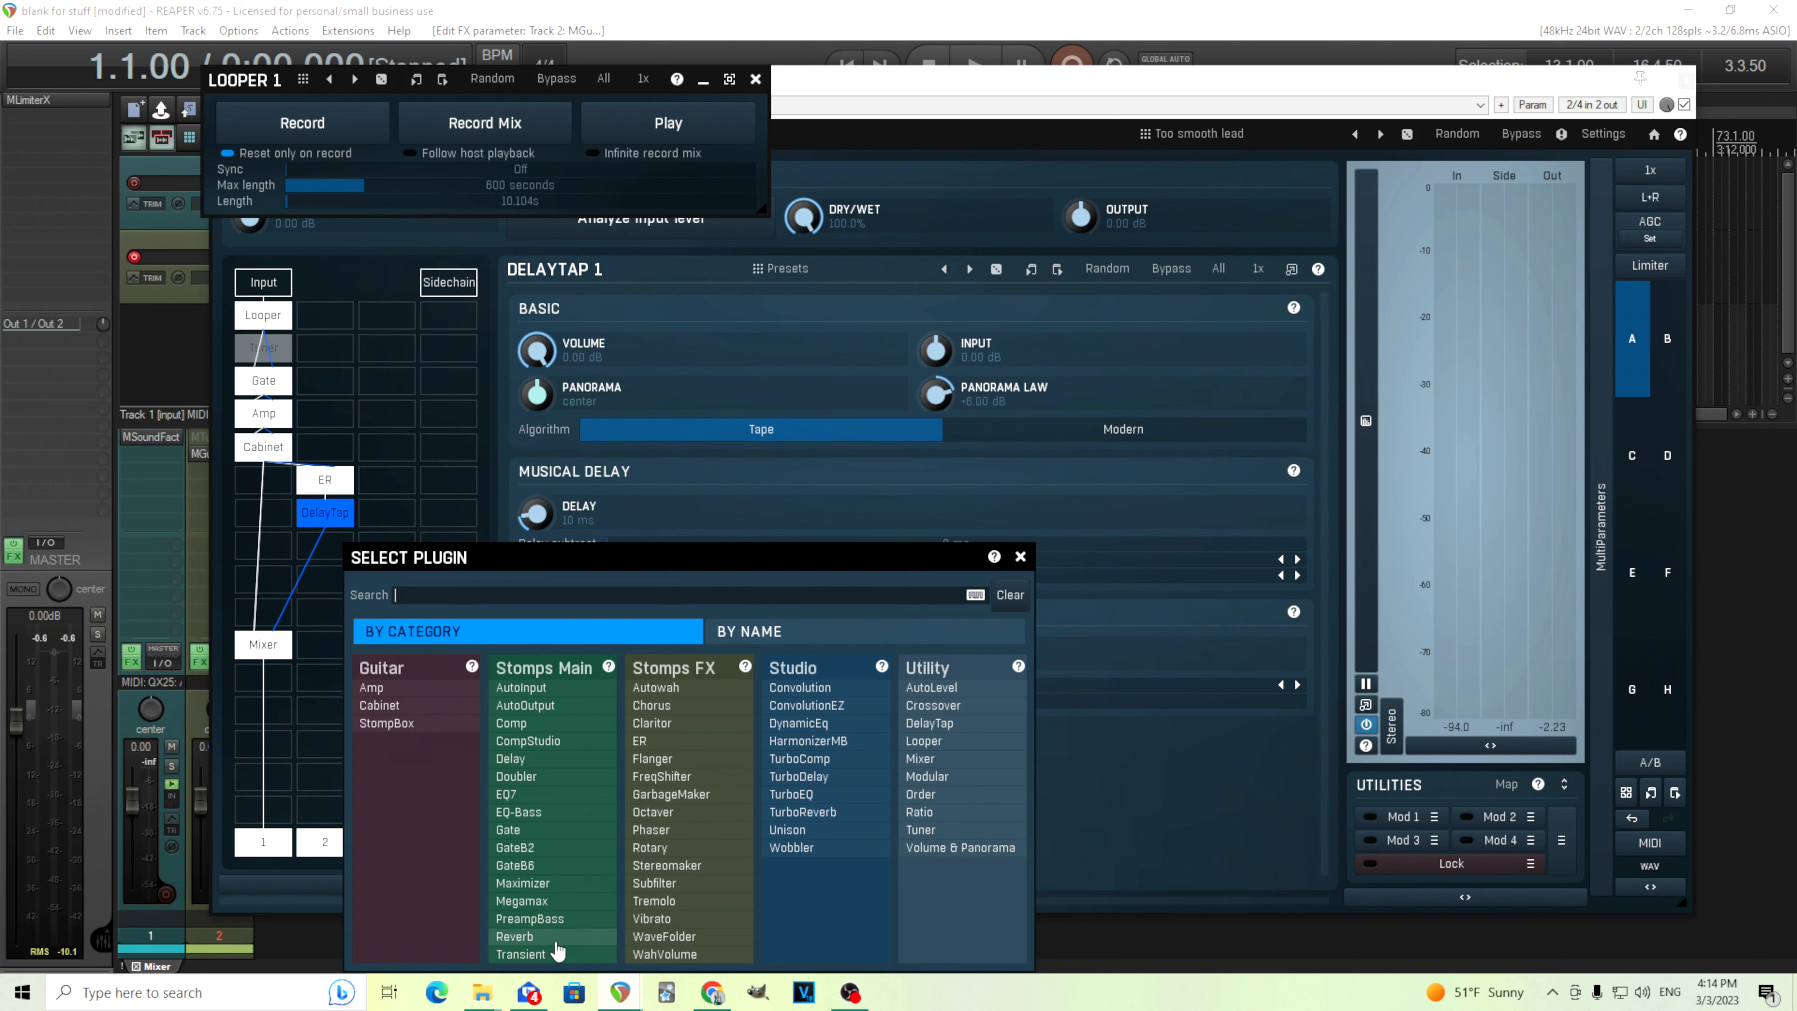
left_click(278, 548)
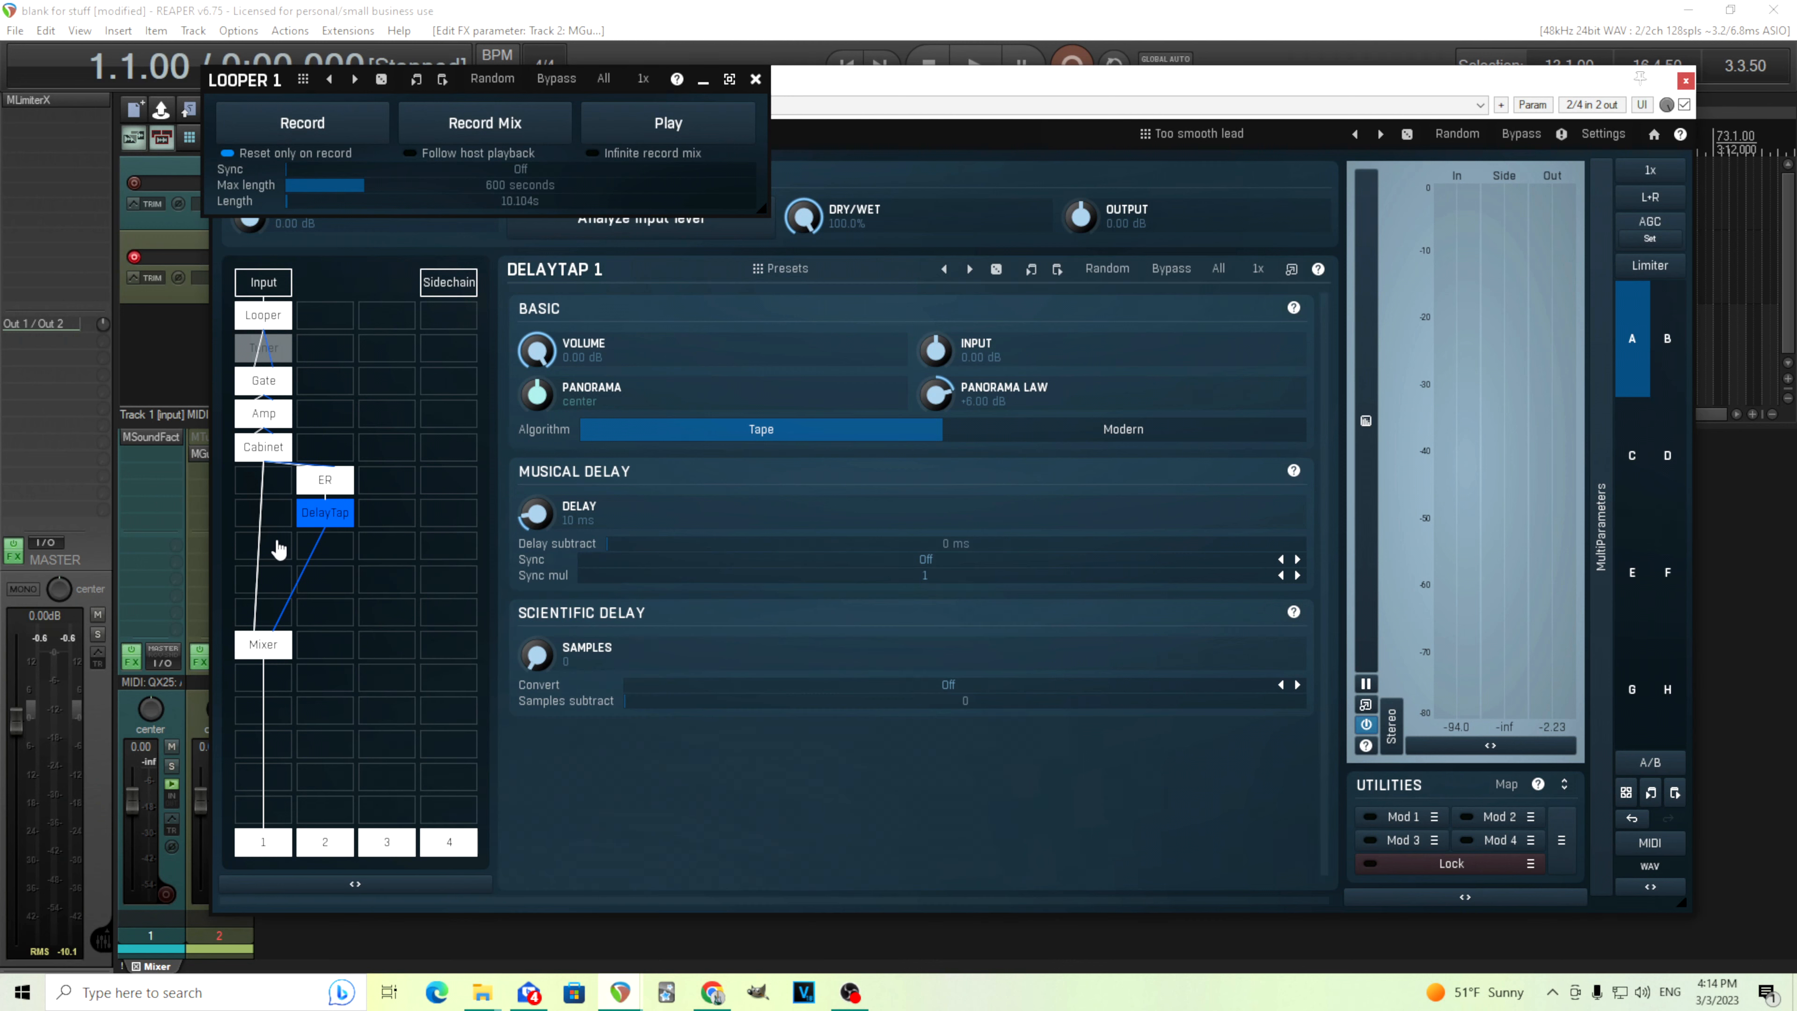